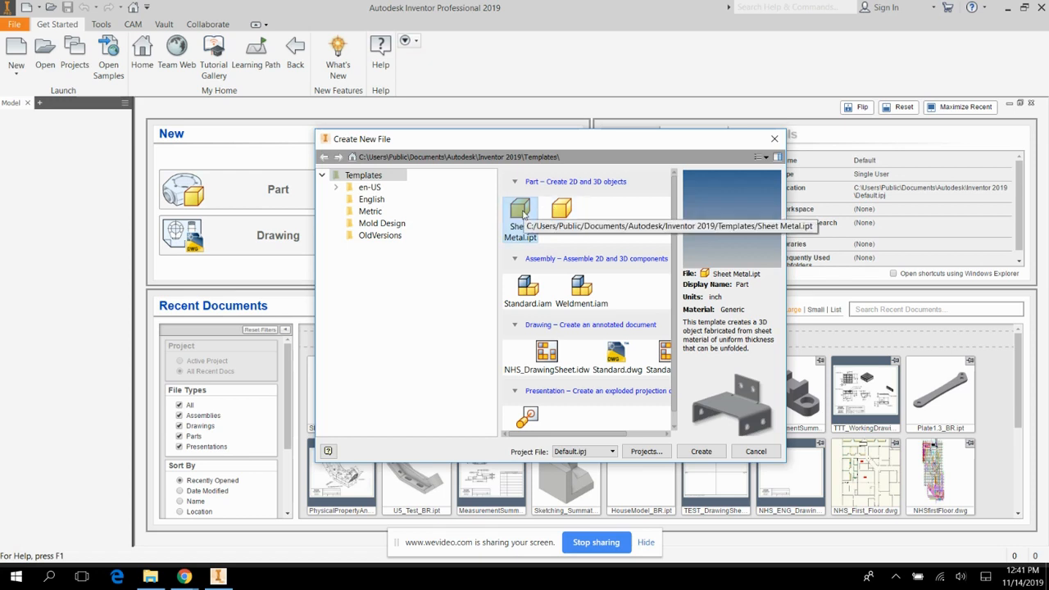
Create a new sheet metal part from the Sheet Metal.ipt template and start a 2D sketch on the front (XY) plane.
click(712, 446)
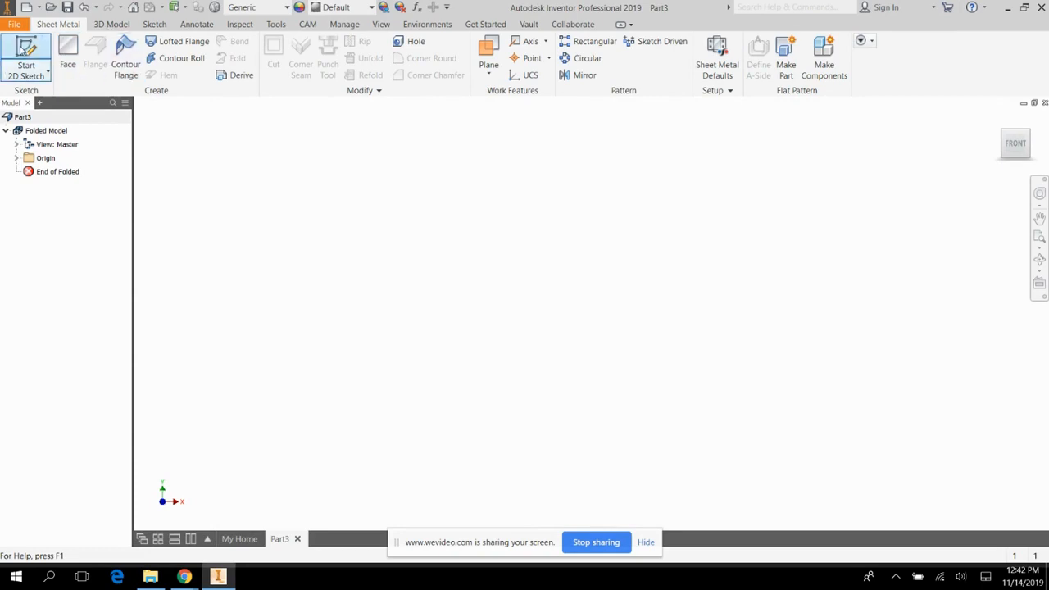
click(26, 47)
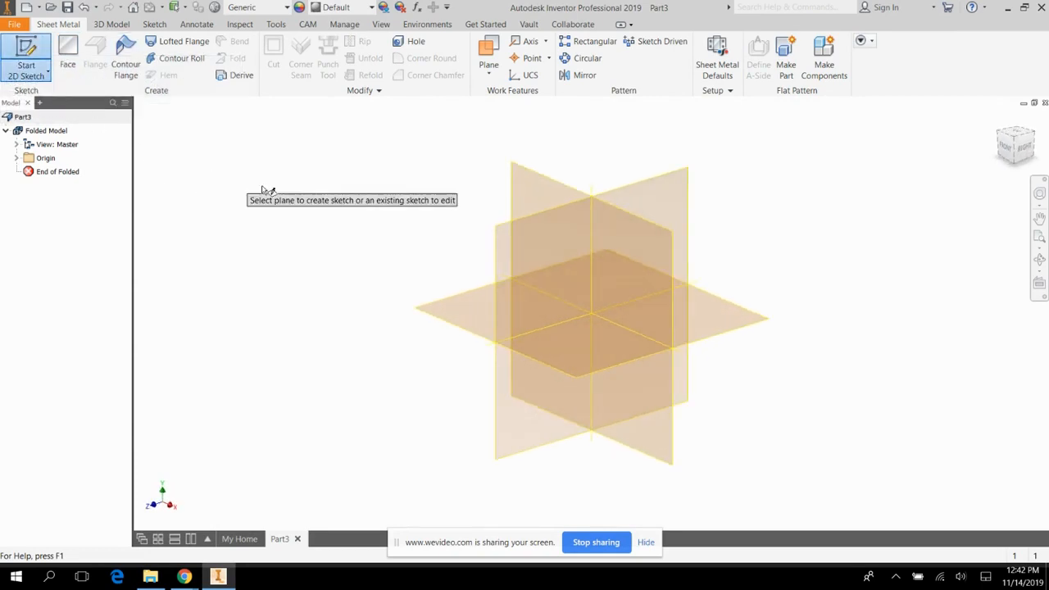
click(626, 258)
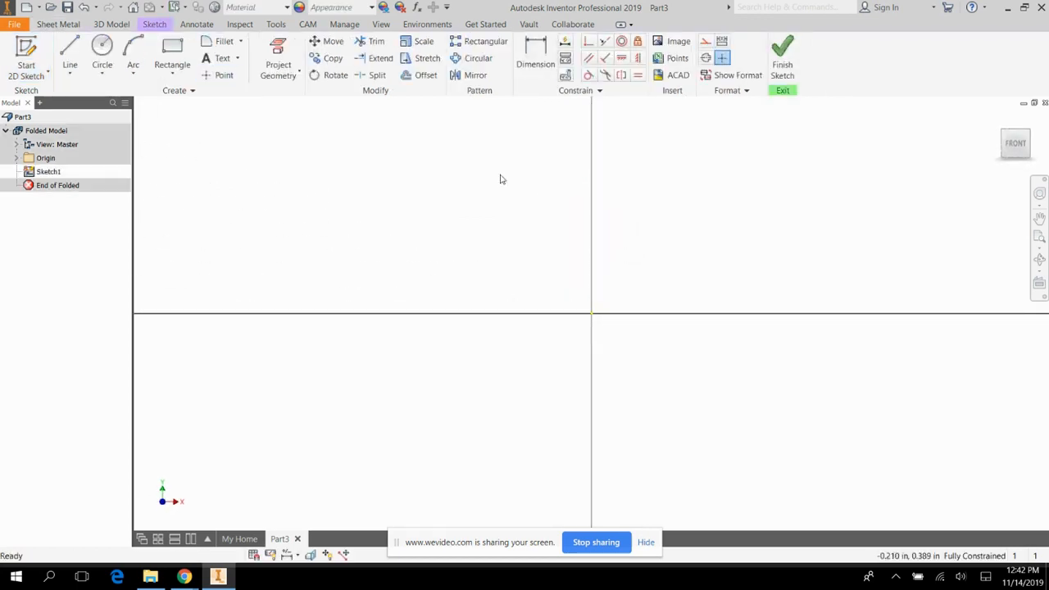
Draw a vertical line 1.18 in long upward from the origin.
click(70, 49)
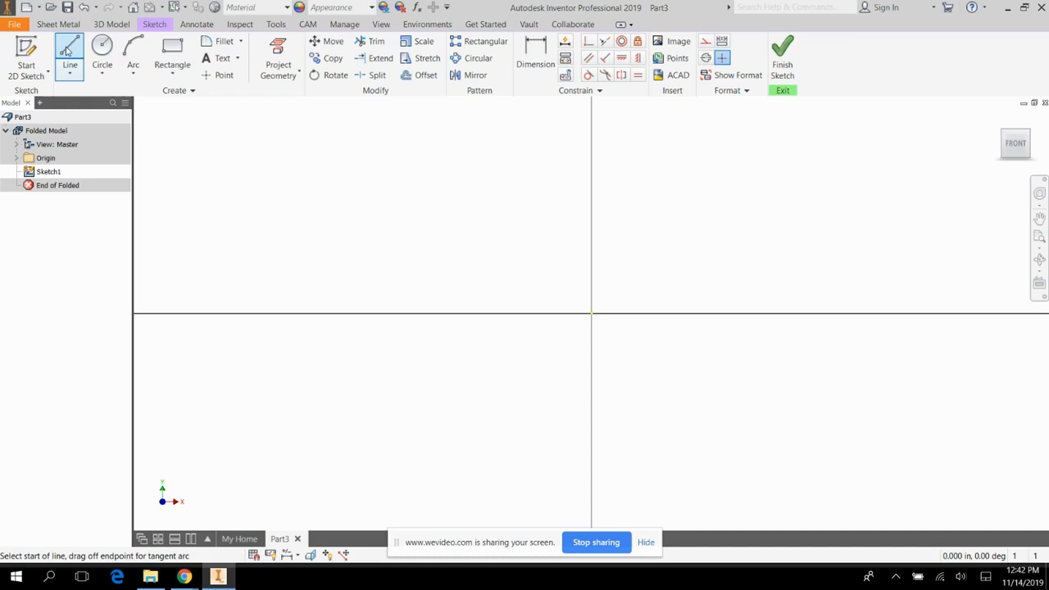
click(590, 314)
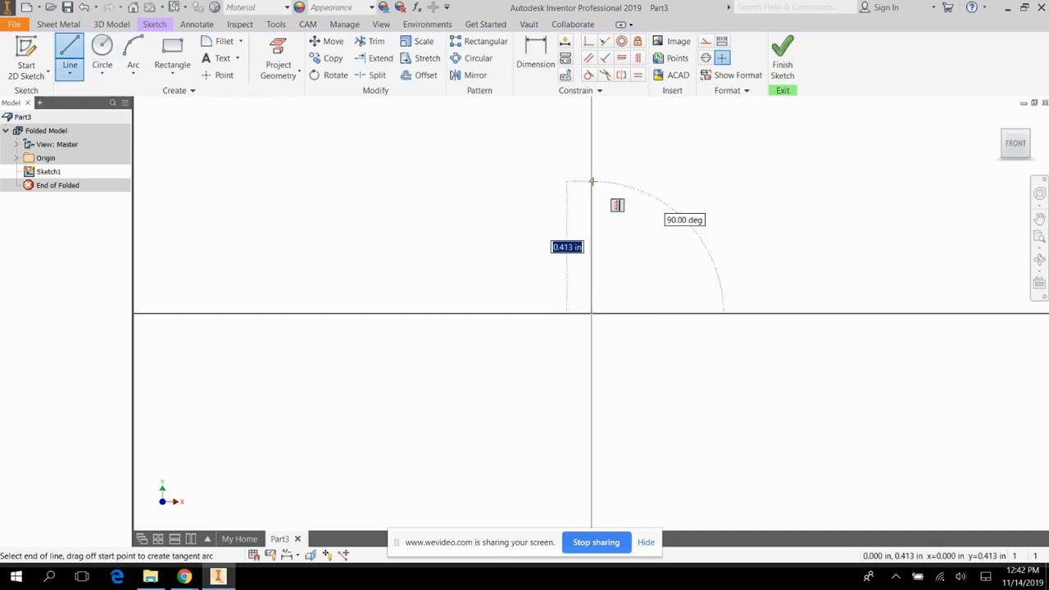
text(1.18)
key(Return)
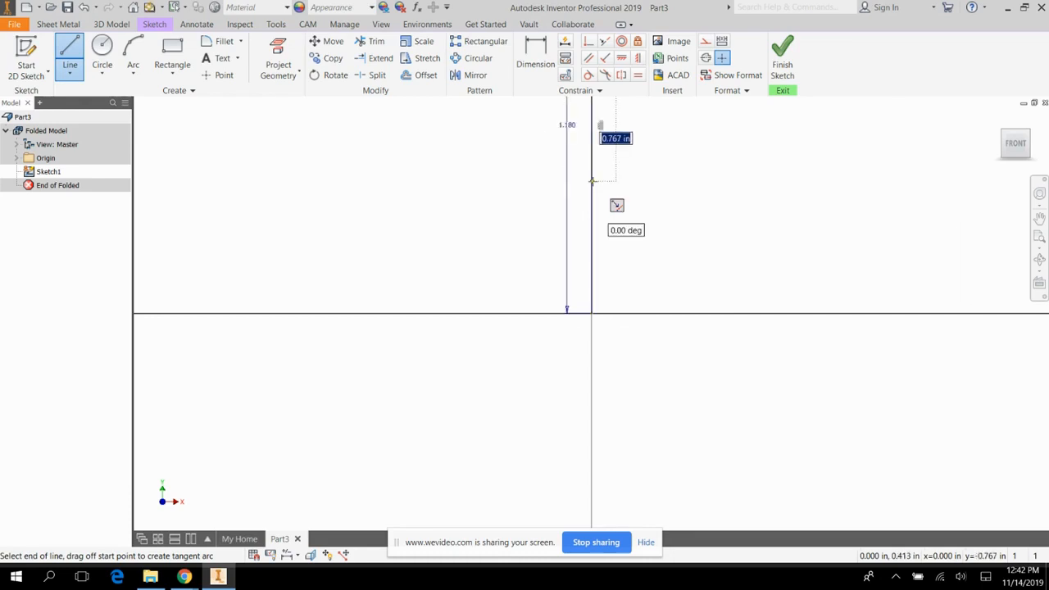
click(1018, 147)
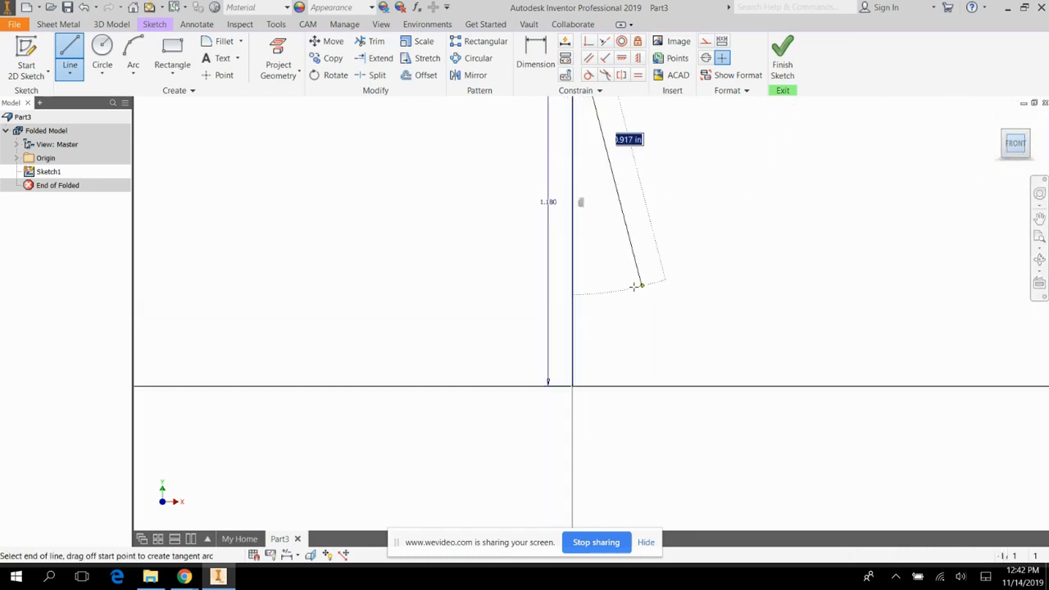
key(Escape)
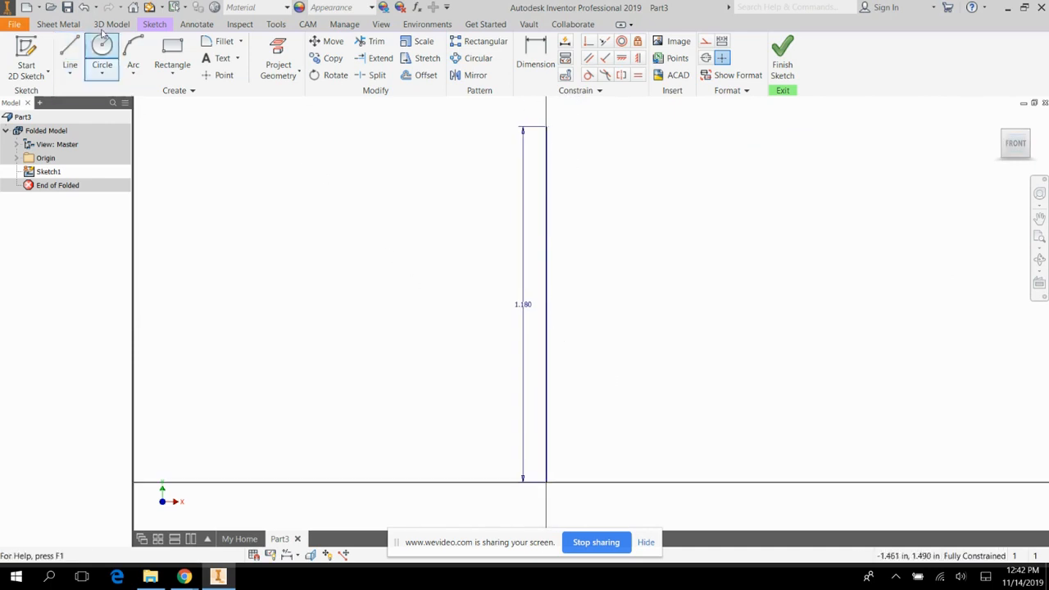
Draw a horizontal line 5.91 in long from the origin, extending away from the base of the vertical line.
click(74, 47)
click(547, 482)
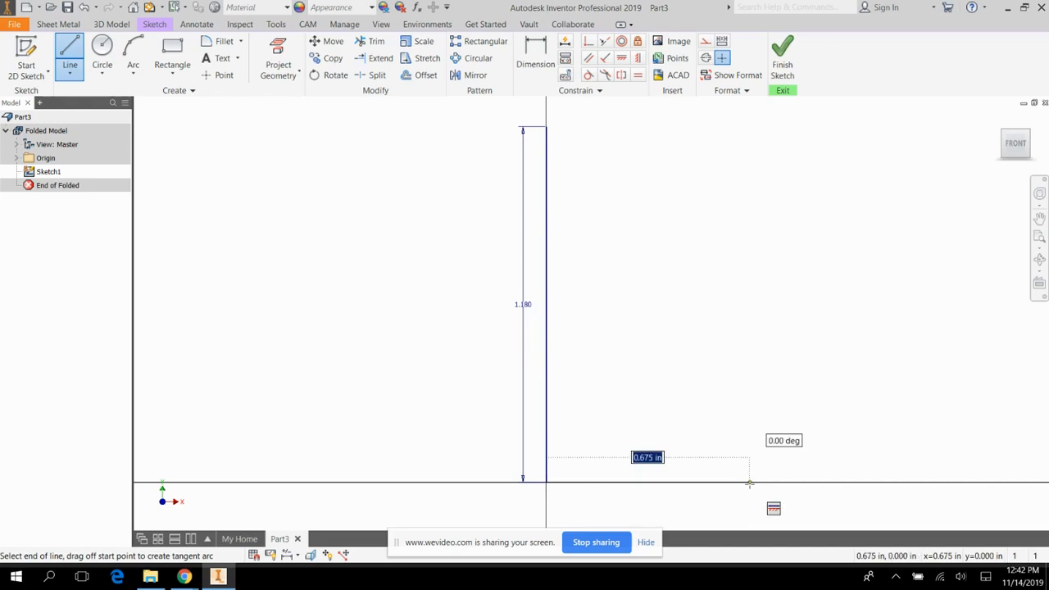
text(5.9)
key(Return)
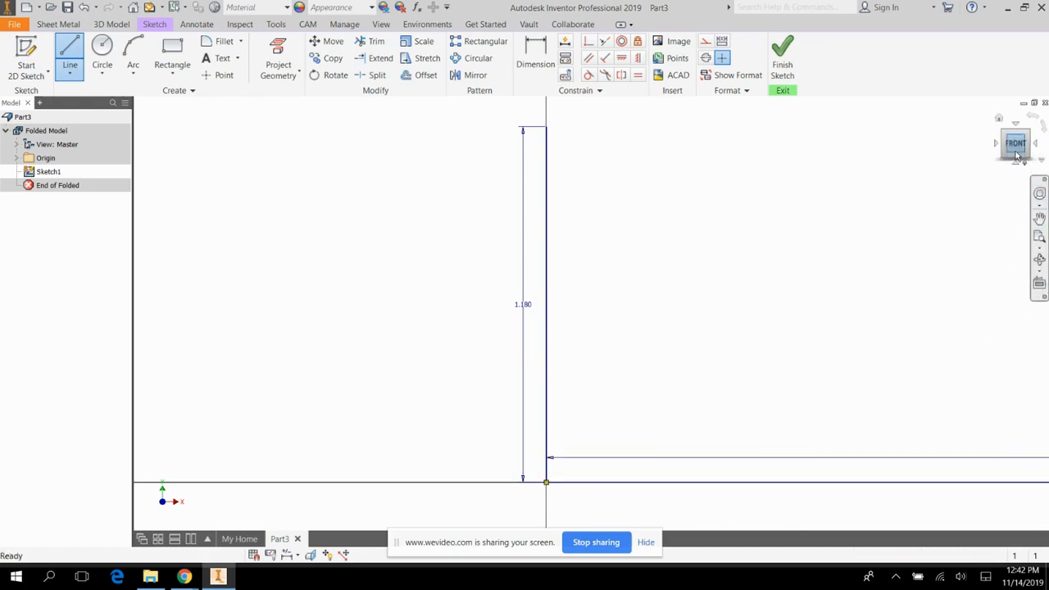
scroll(842, 154, up, 2)
scroll(842, 154, up, 3)
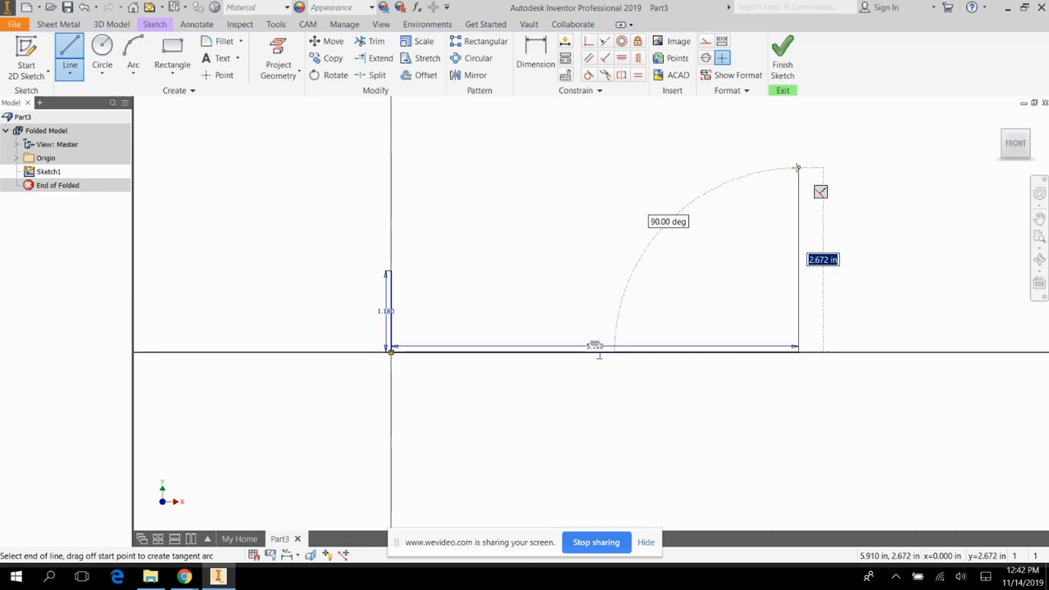
text(2.36)
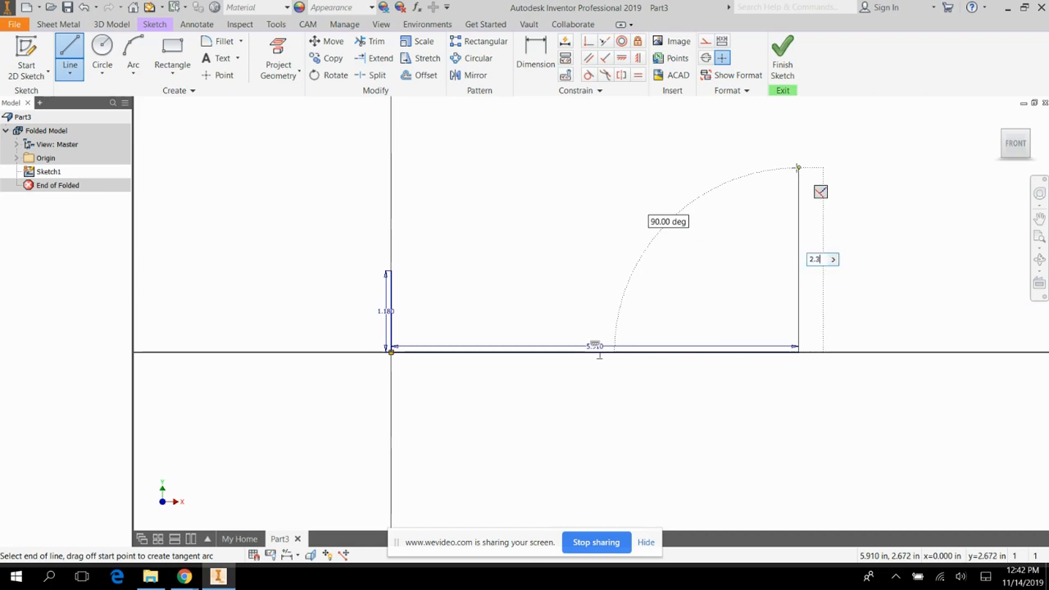
click(783, 51)
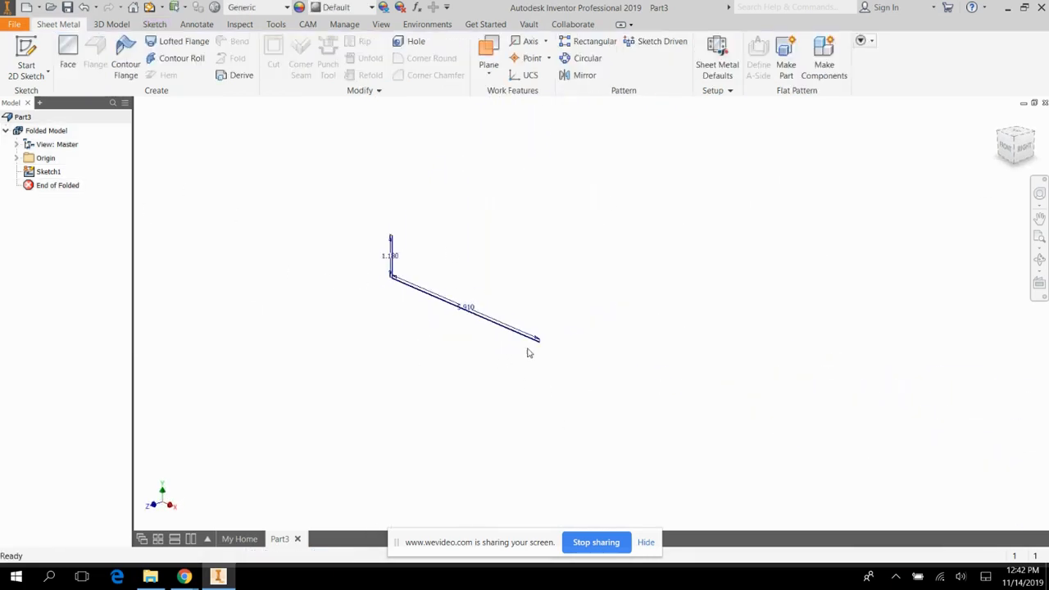
click(30, 172)
double_click(29, 172)
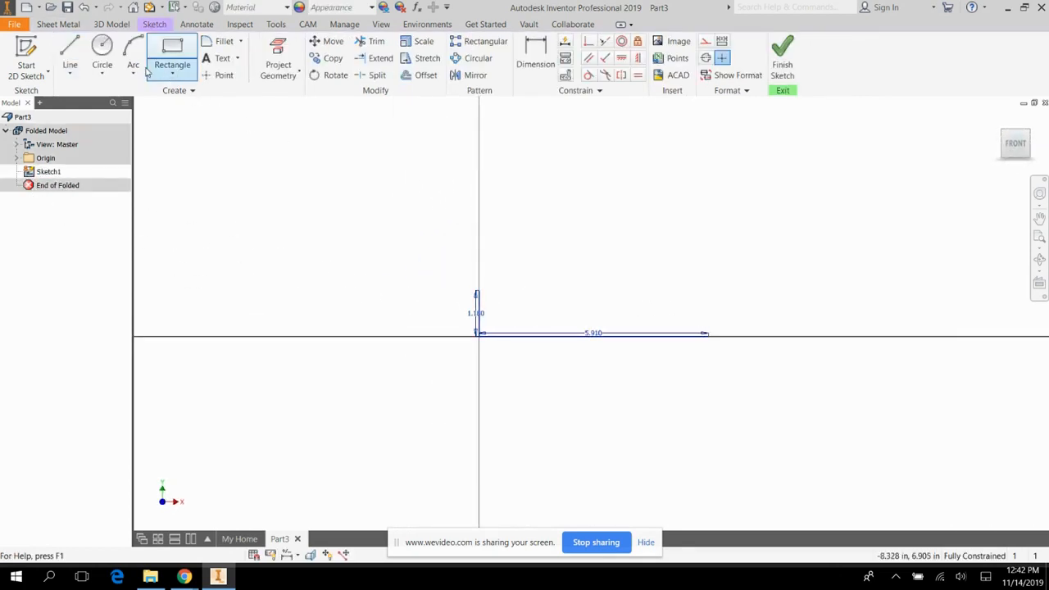
Draw a vertical line 2.36 in long upward from the free end of the 5.91 in line and finish the sketch.
click(70, 51)
click(707, 333)
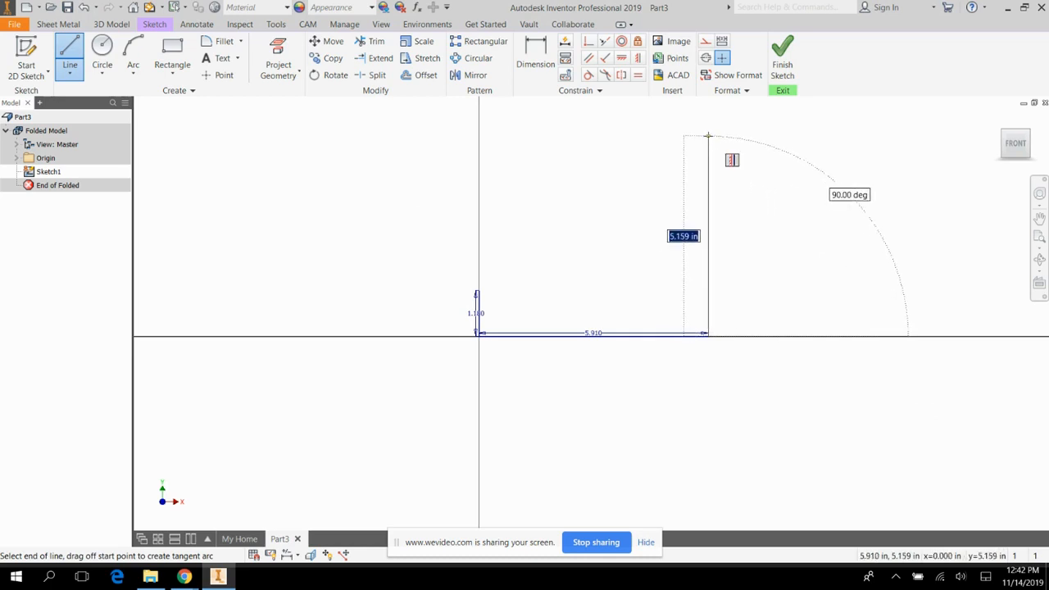
text(2.36)
key(Return)
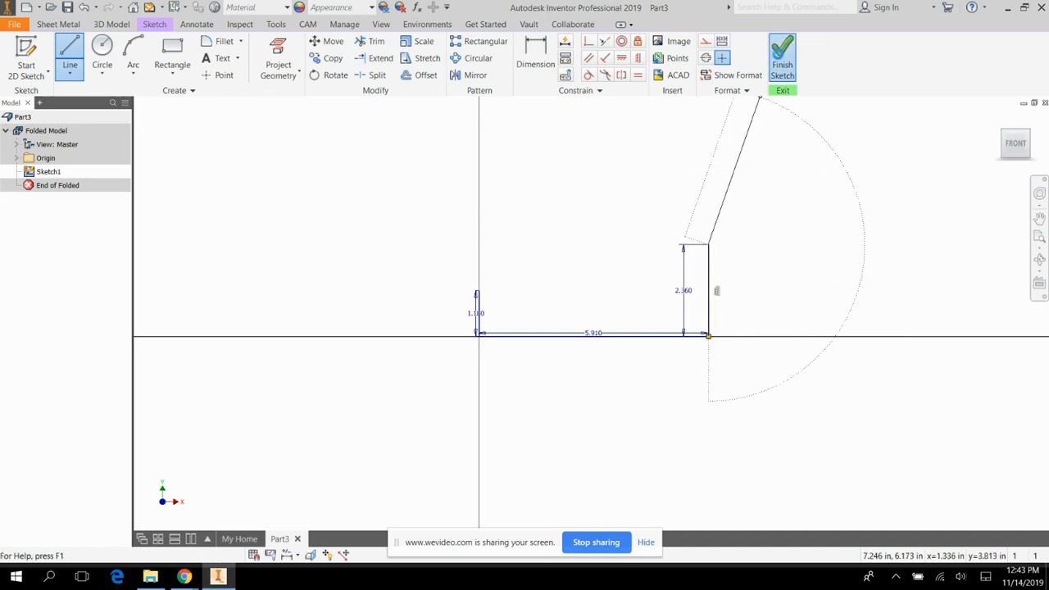
click(782, 59)
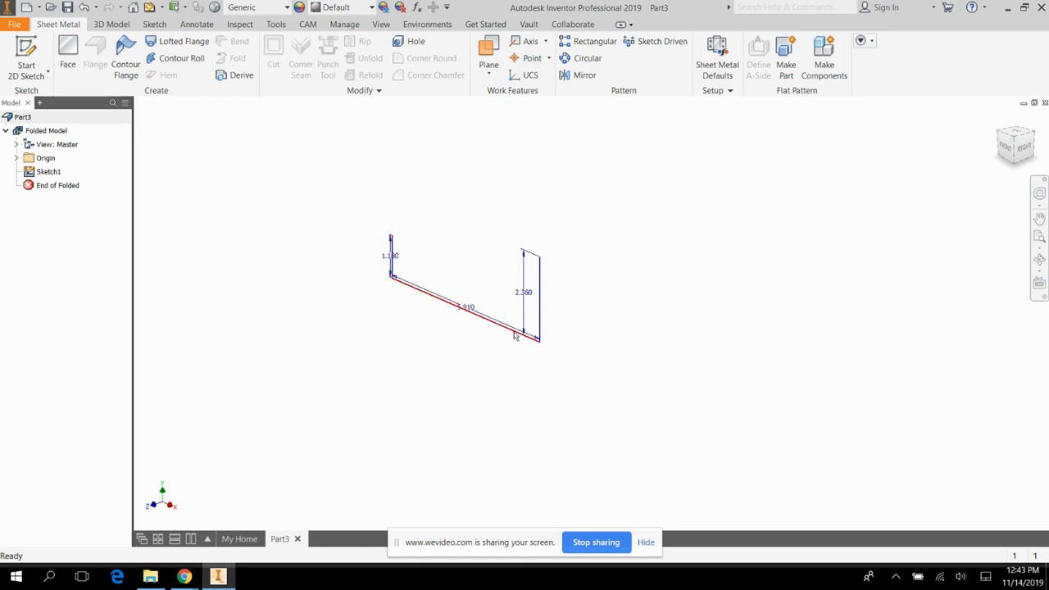
Create a contour flange from the open U-shaped profile with a 2.36 in width, flipped to the opposite side of the sketch plane.
click(126, 51)
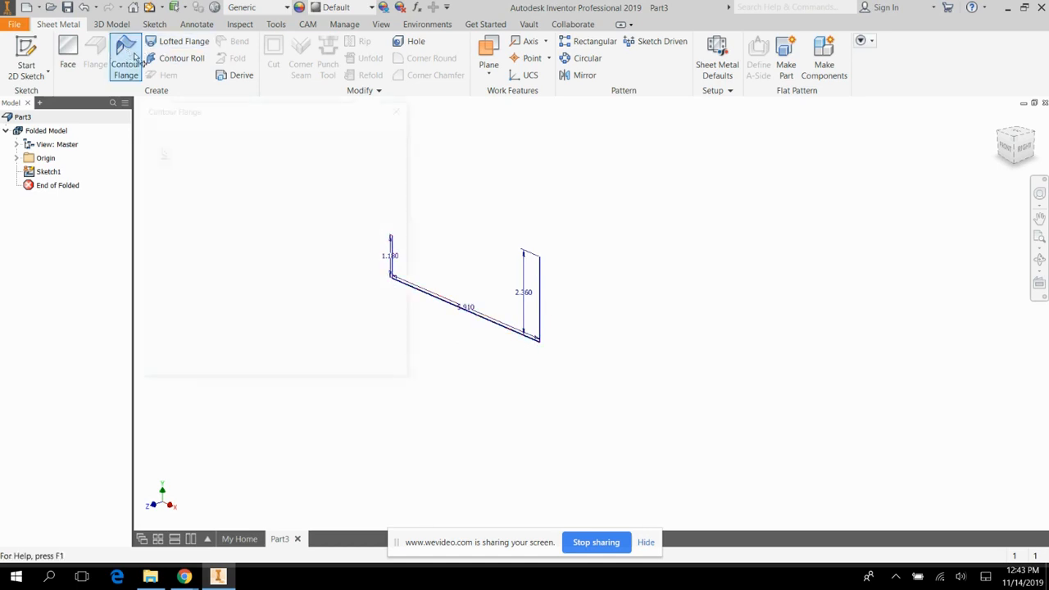
scroll(682, 325, up, 2)
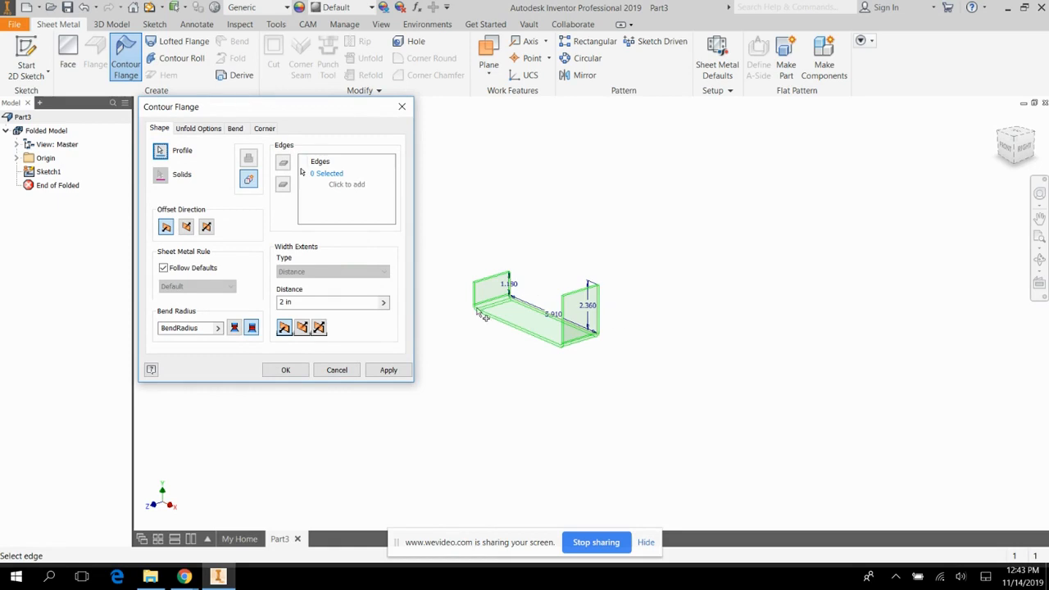
scroll(478, 308, down, 2)
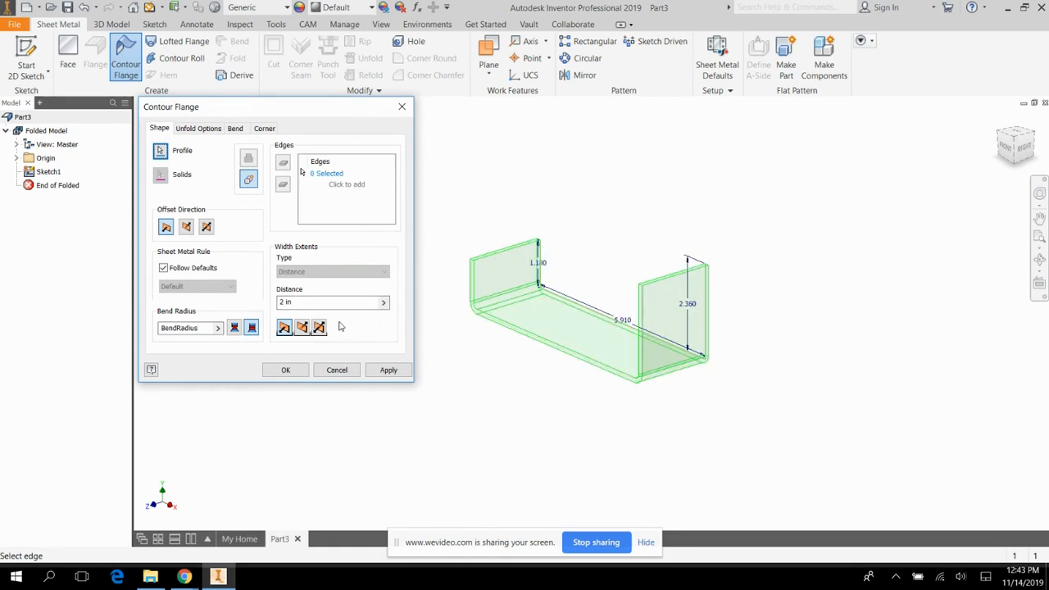
click(302, 328)
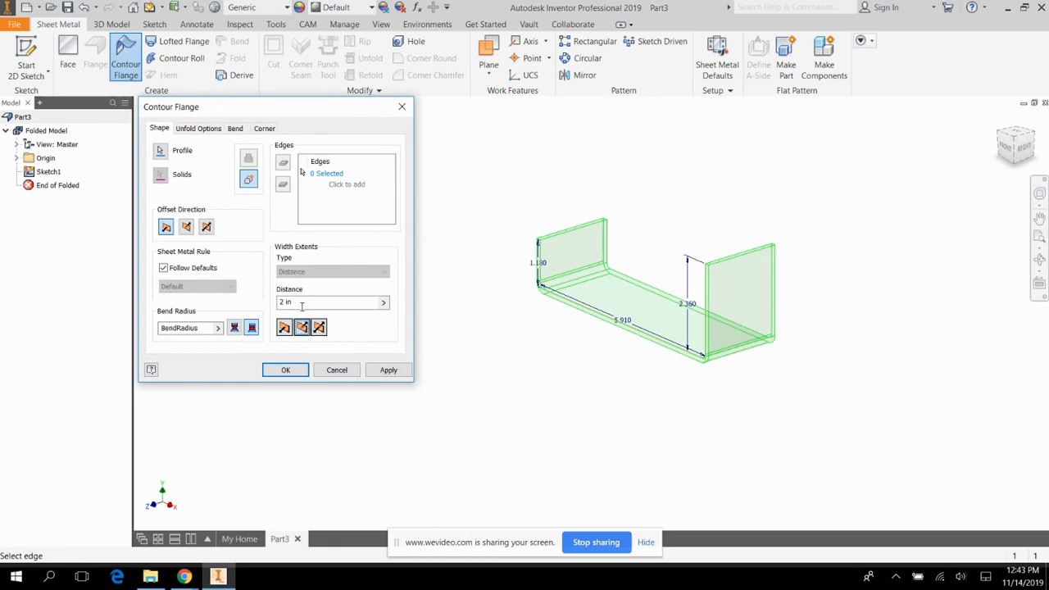
click(283, 302)
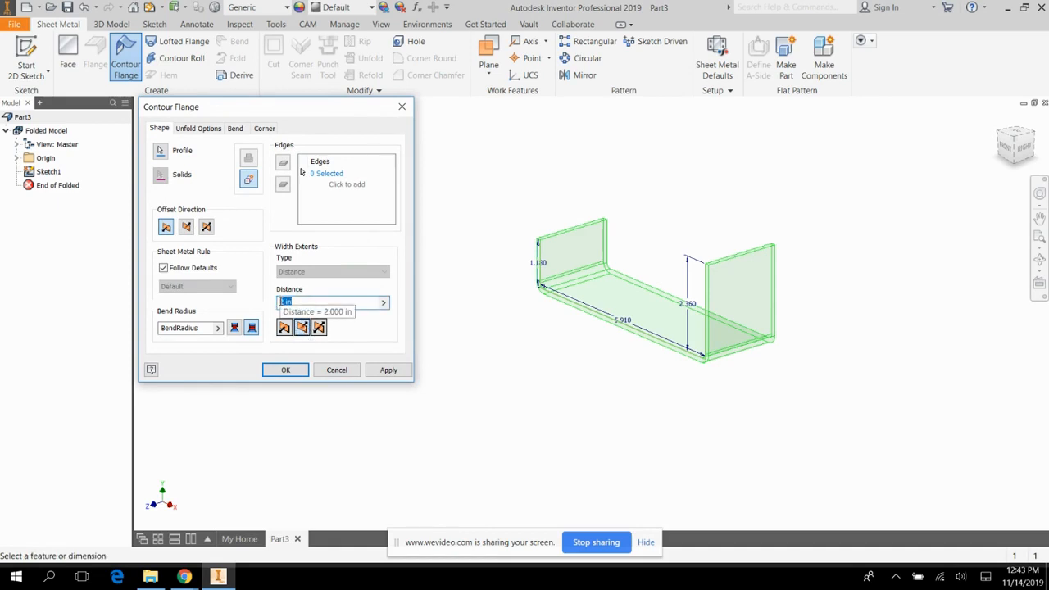
text(2.36)
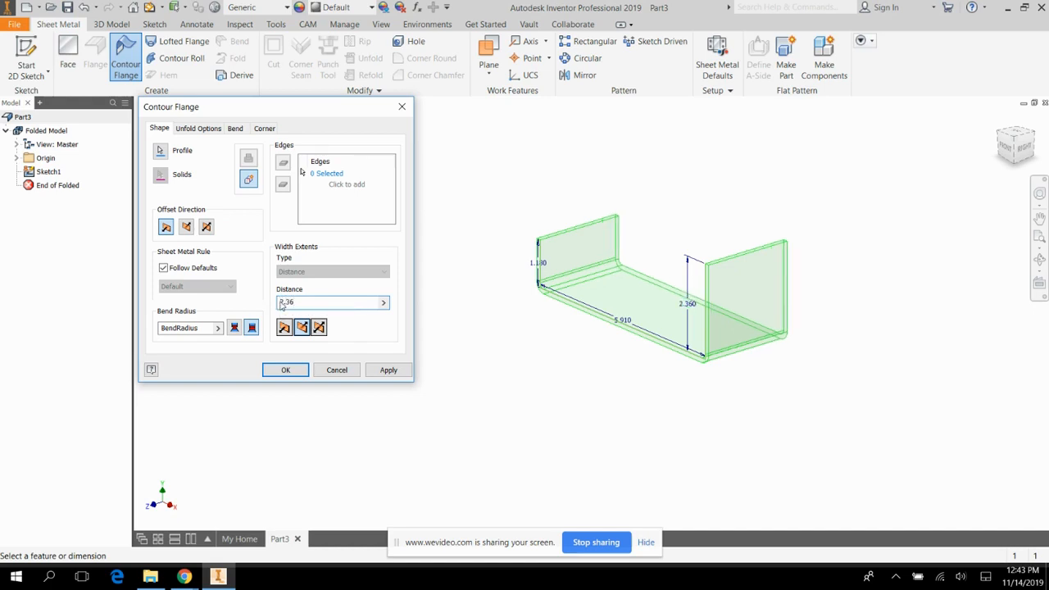
click(391, 370)
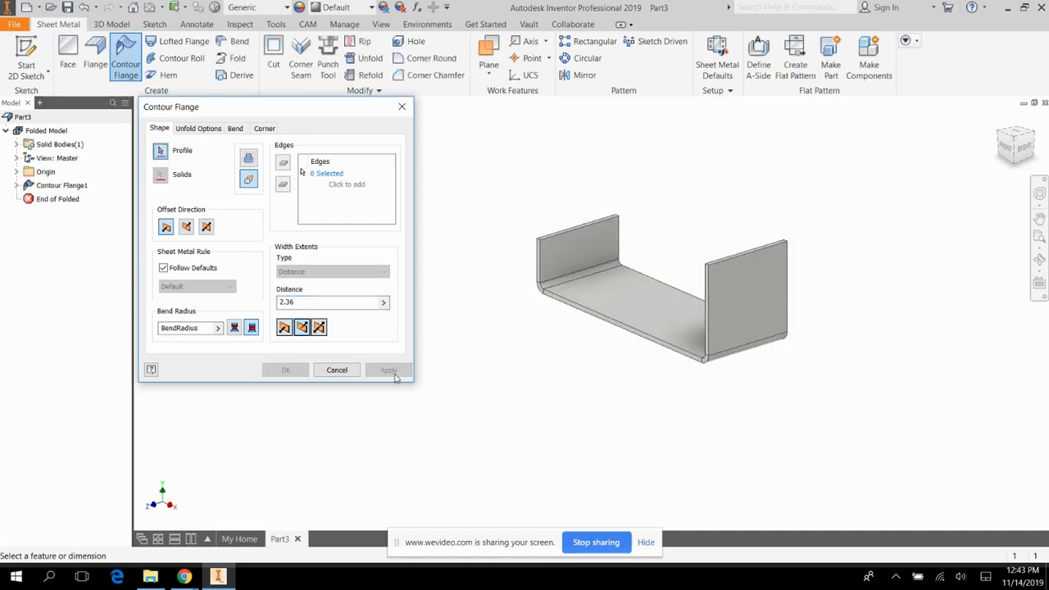
click(401, 107)
Round both upper corners of the taller flange with a 1.18 in Corner Round radius.
scroll(832, 296, up, 4)
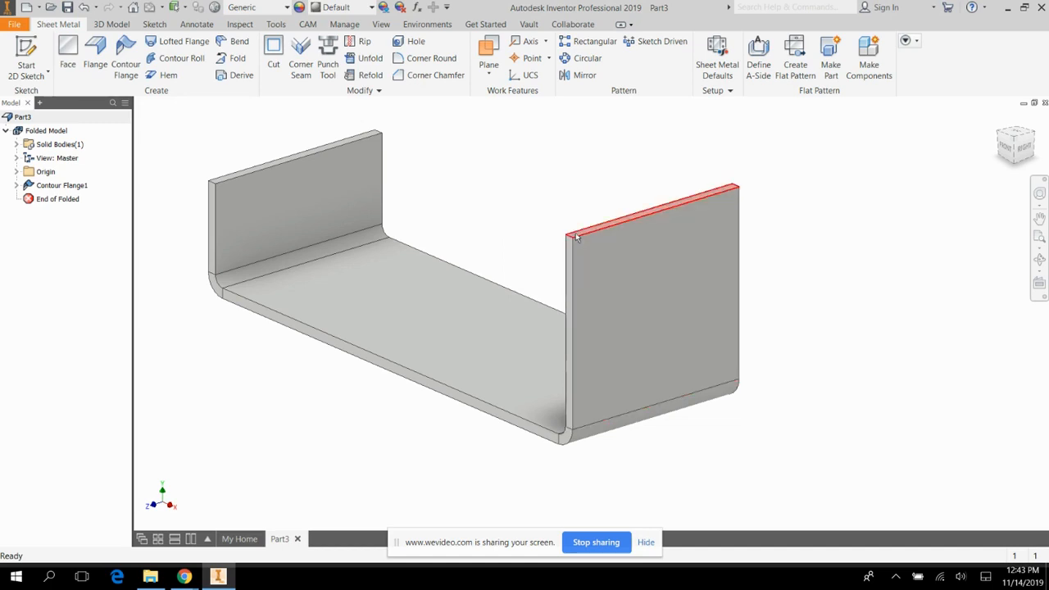
click(423, 64)
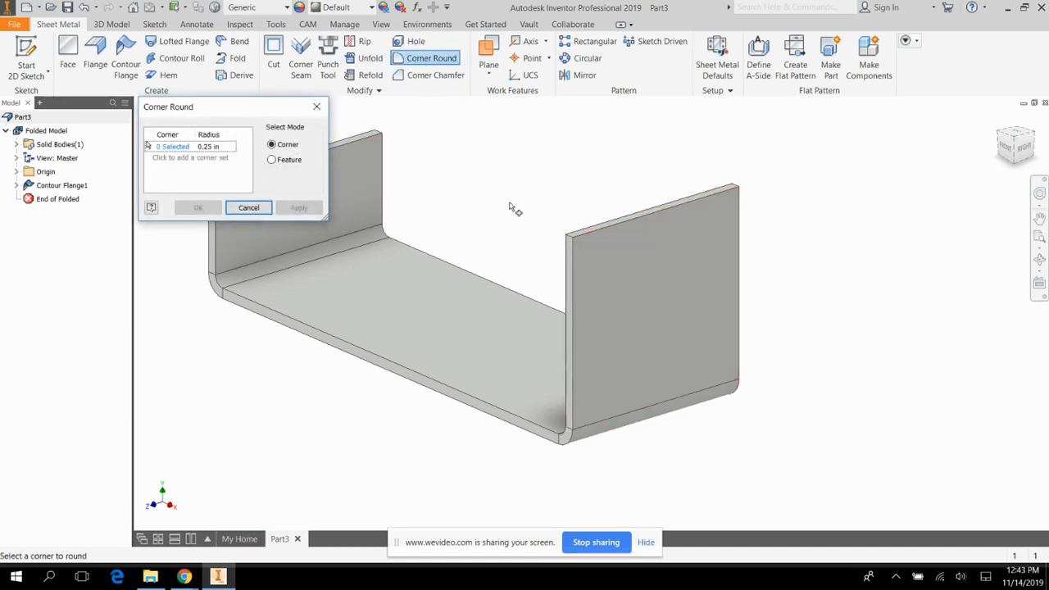
click(575, 243)
click(740, 194)
click(208, 146)
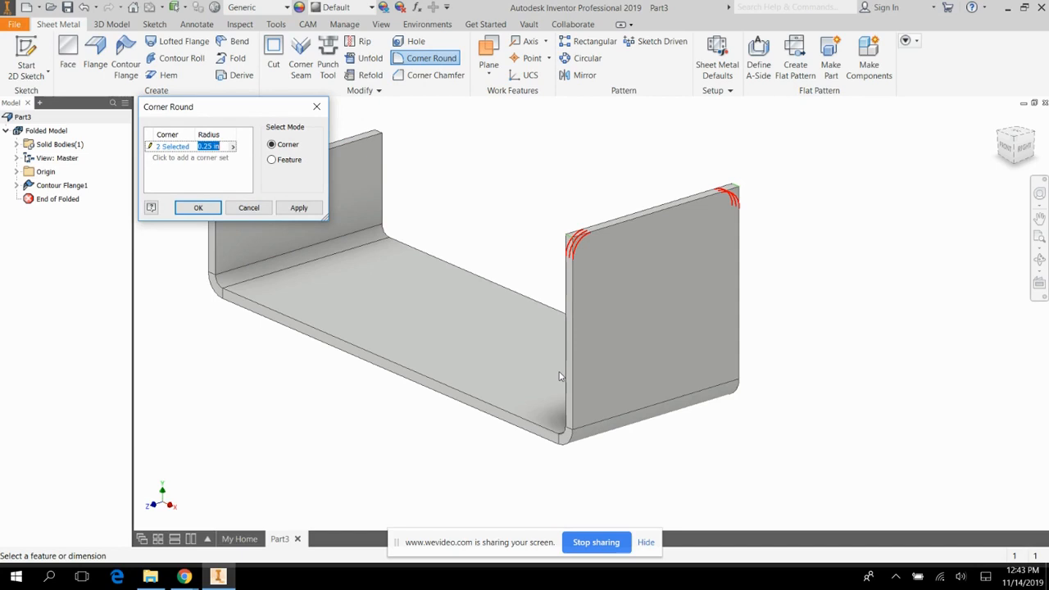
text(1.18)
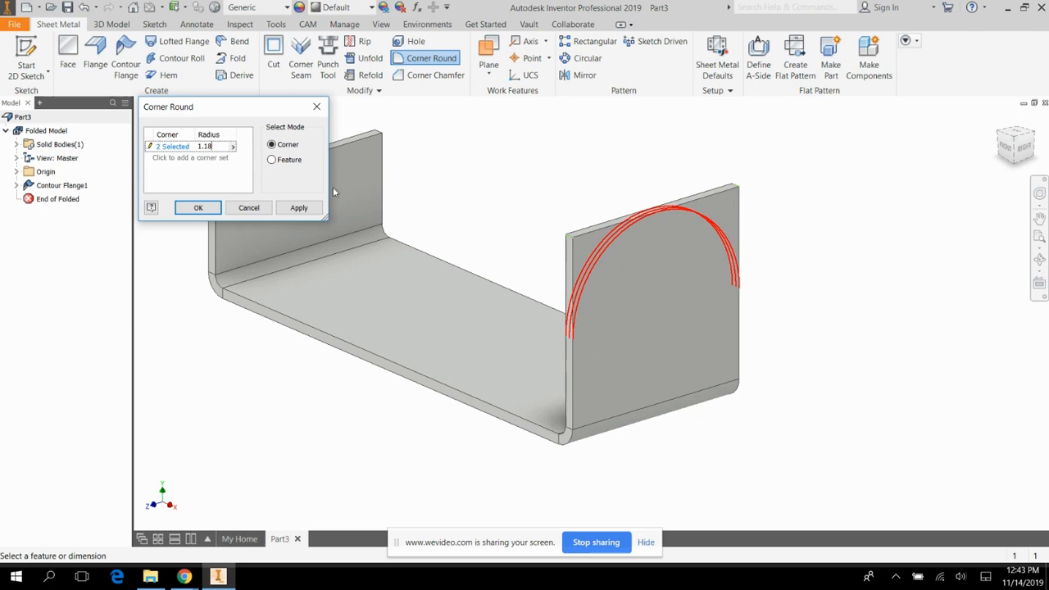
click(300, 210)
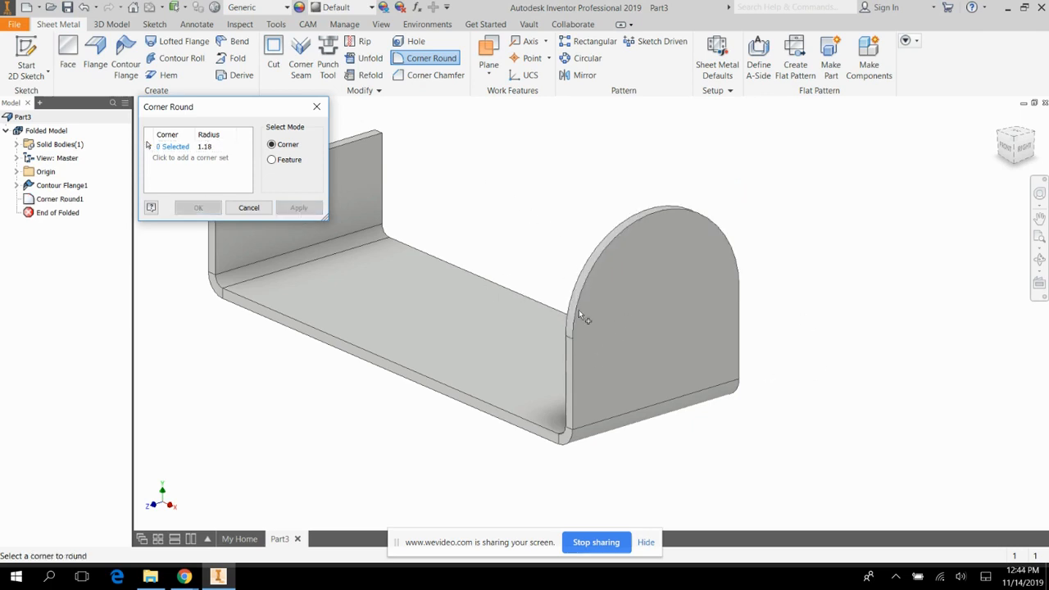
click(317, 107)
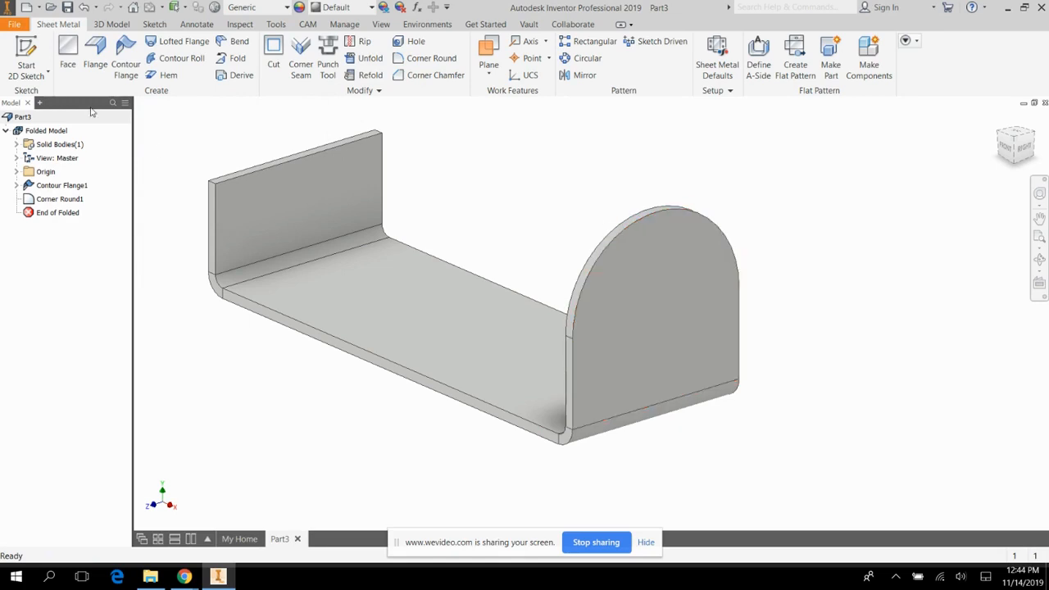
Sketch on the rounded flange's outer face, project its arc edge, place a point at the arc center and finish the sketch.
click(27, 56)
click(639, 283)
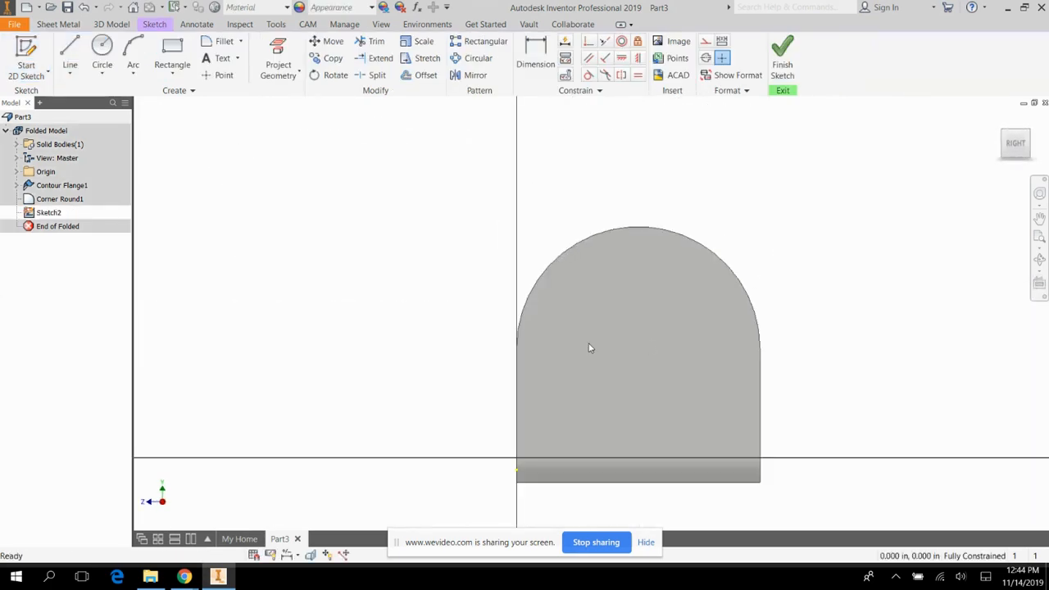
click(278, 62)
click(562, 255)
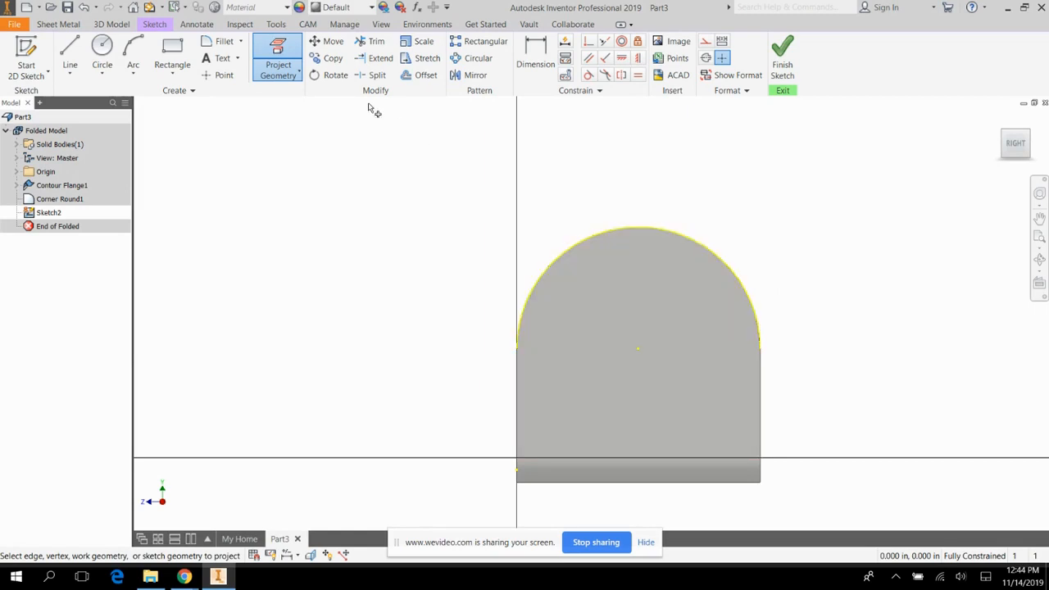
click(218, 74)
click(638, 350)
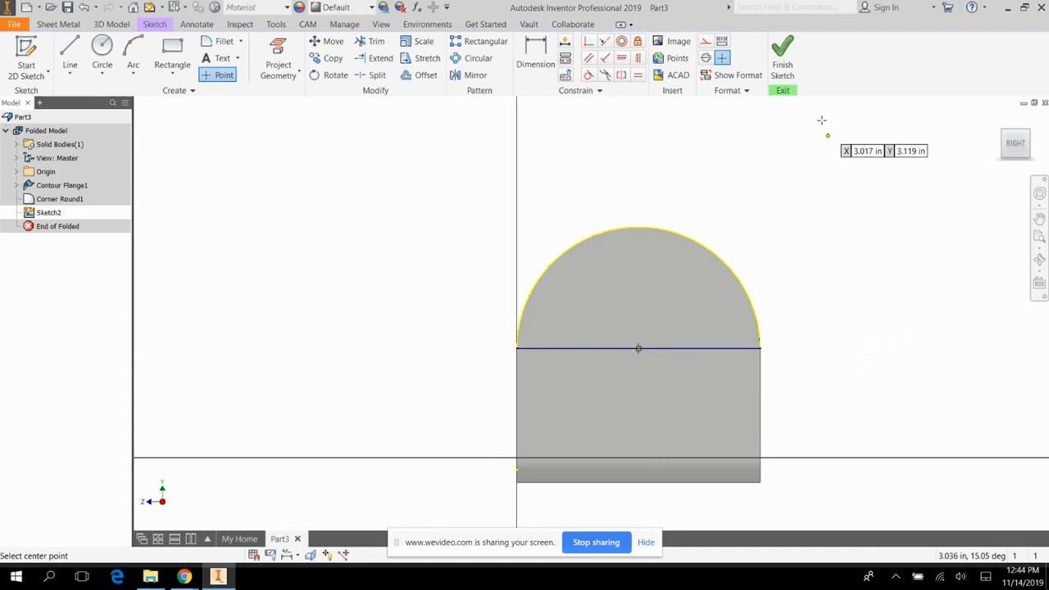
click(782, 59)
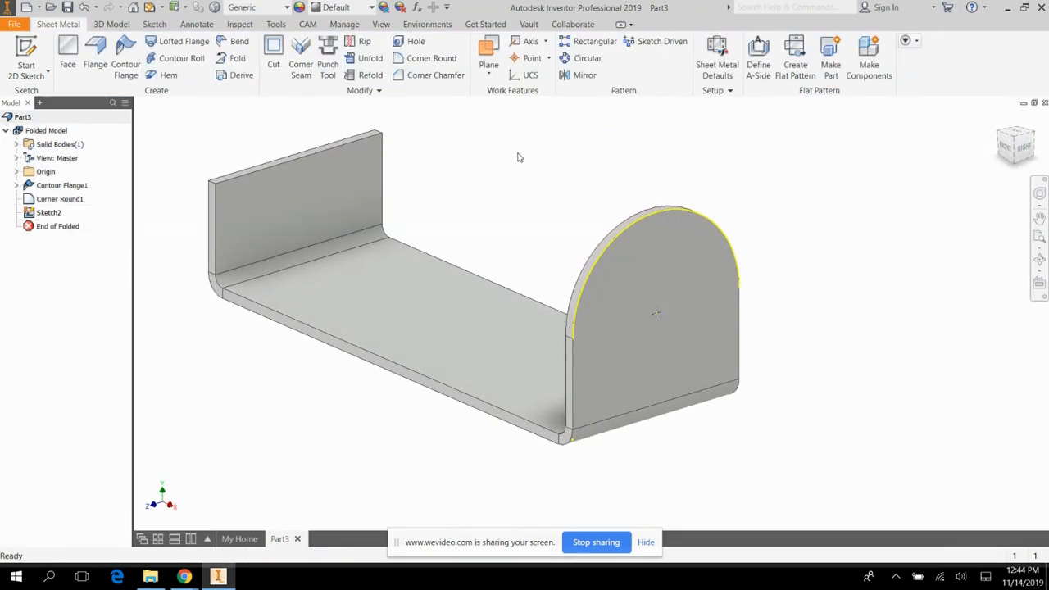
Create a simple 0.79 in diameter hole at the sketched arc center, cutting through all.
click(410, 41)
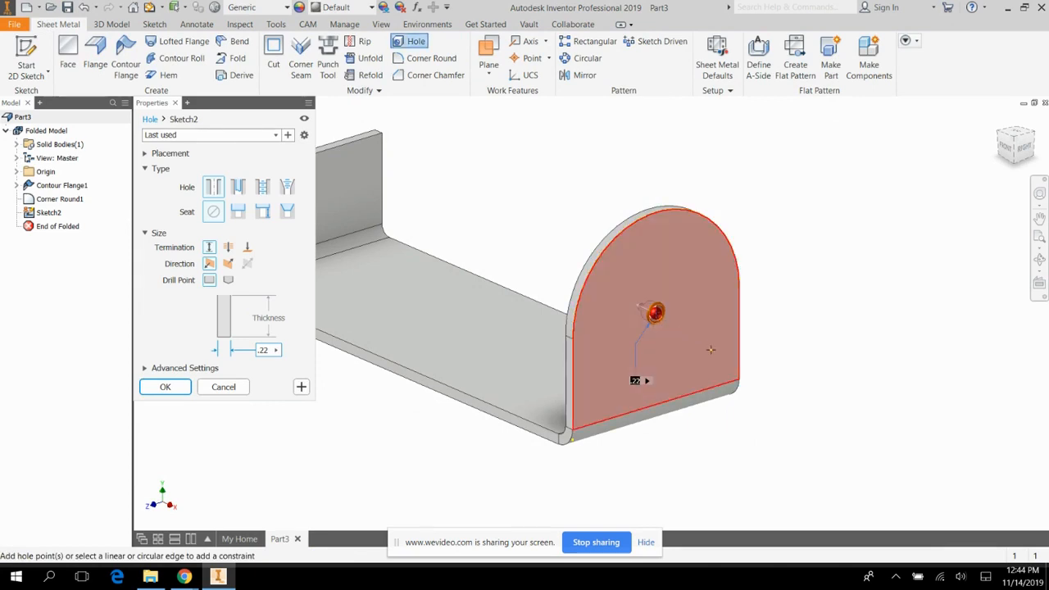
text(1.5)
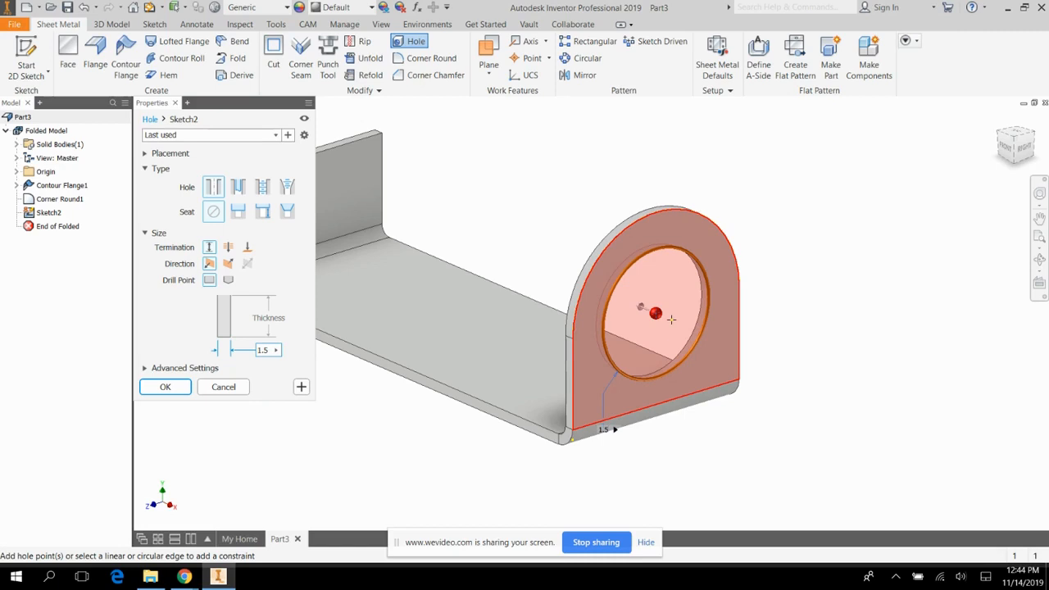
key(BackSpace)
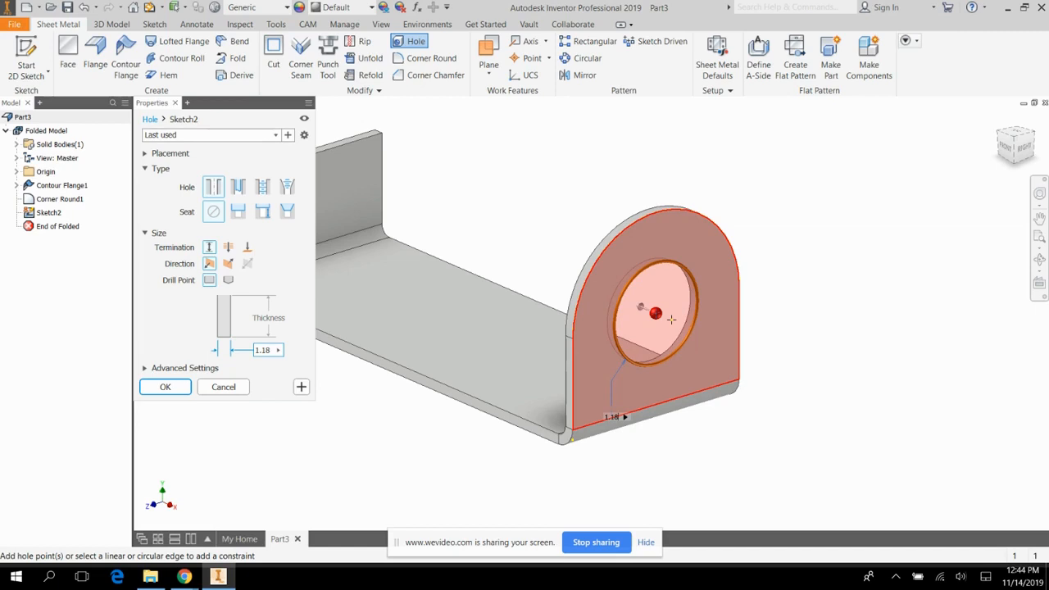
key(BackSpace)
text(.79)
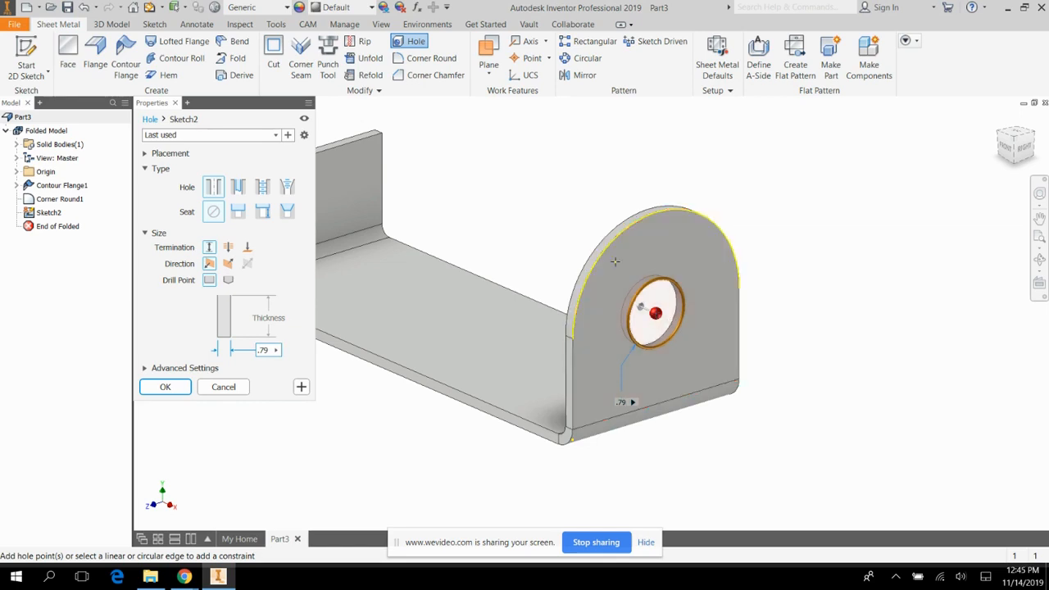
click(229, 249)
scroll(970, 407, down, 3)
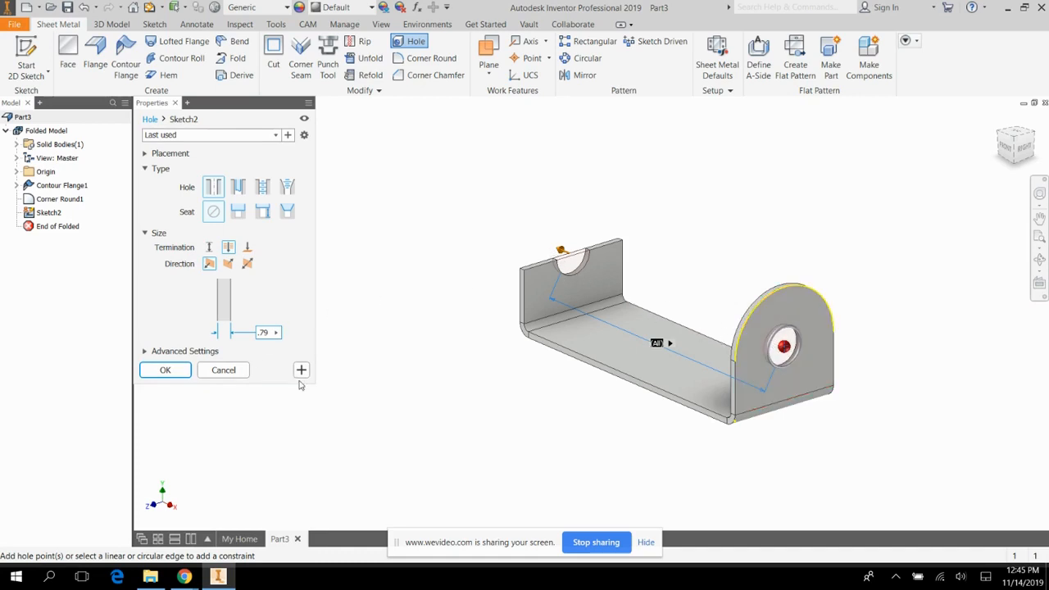
click(187, 373)
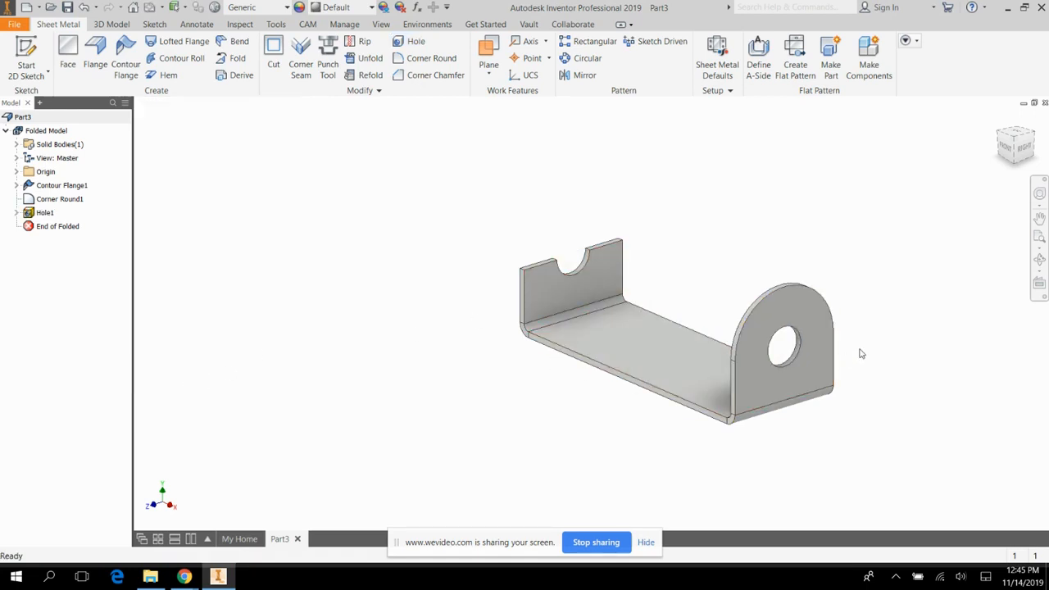
Start a sketch on the rounded flange's outer face, turn on construction format and project the large hole's edge.
scroll(857, 354, down, 1)
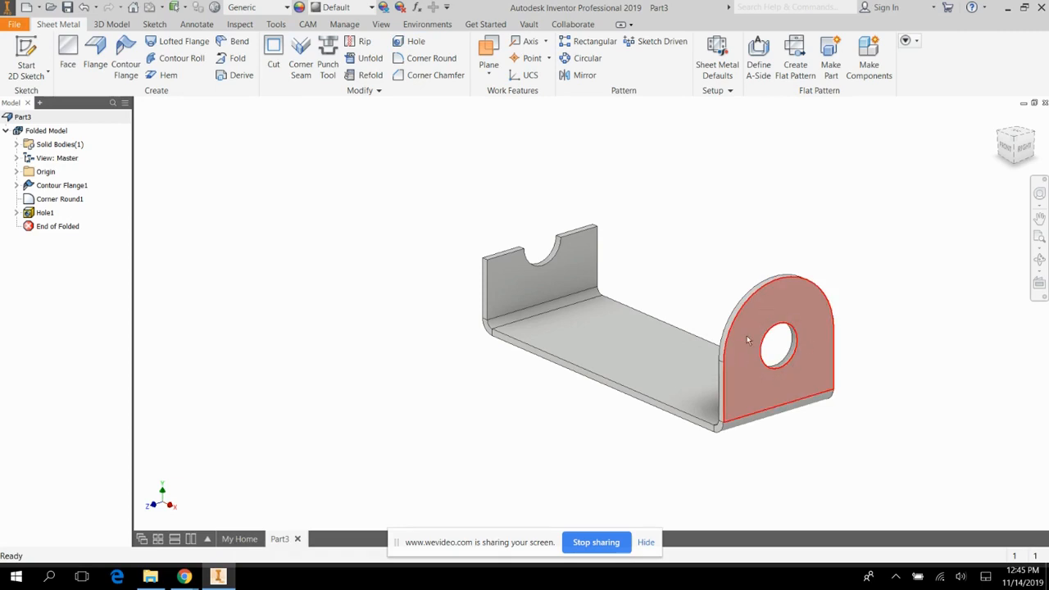
click(33, 51)
click(820, 399)
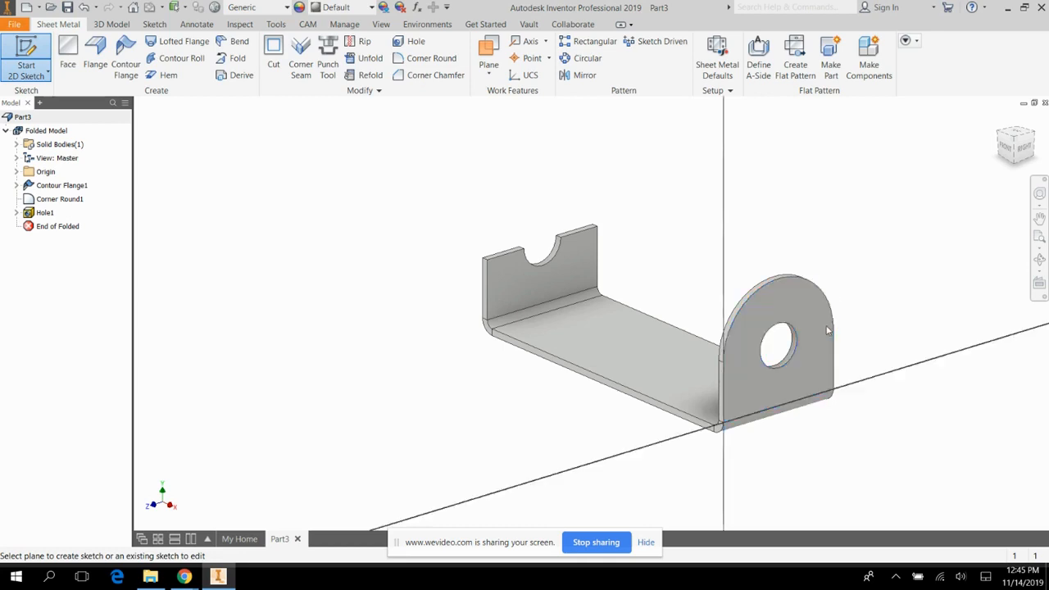
scroll(758, 234, down, 5)
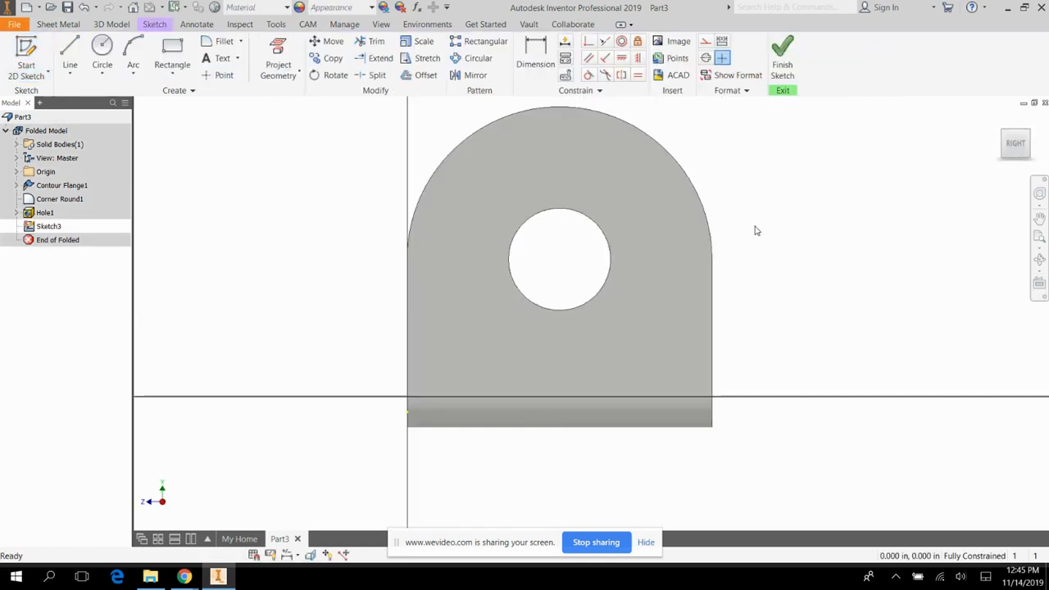
click(707, 46)
key(l)
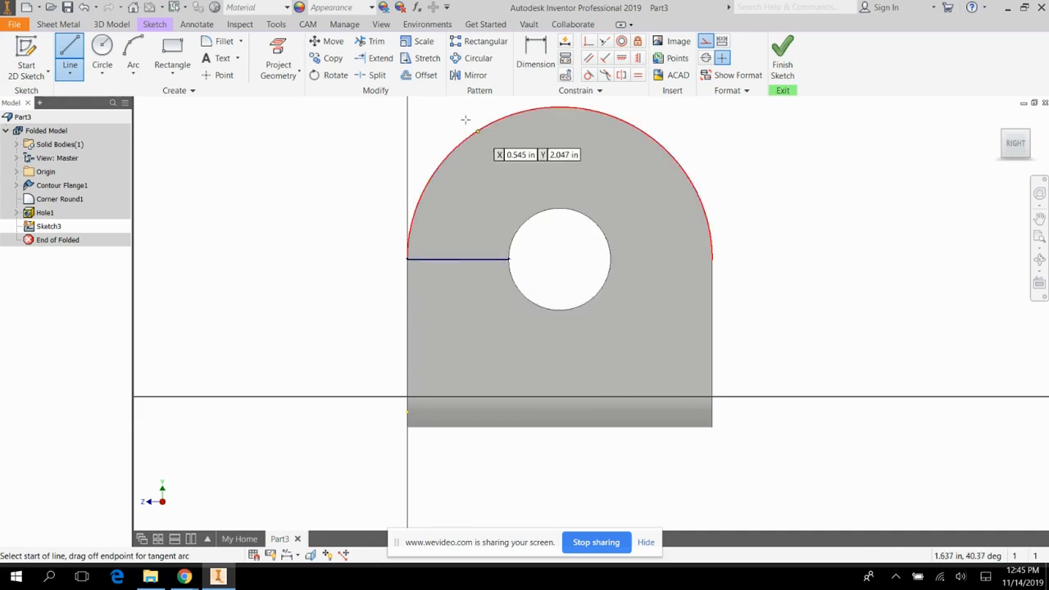
click(278, 51)
click(548, 211)
Draw a horizontal construction line through the large hole's center, extending past both sides of the flange.
click(70, 54)
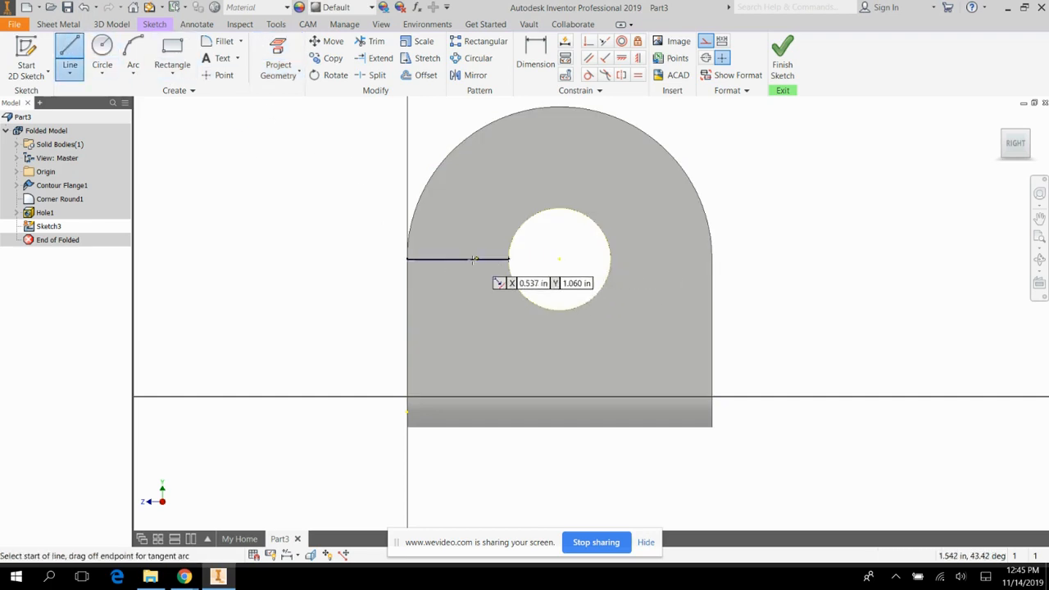
click(319, 259)
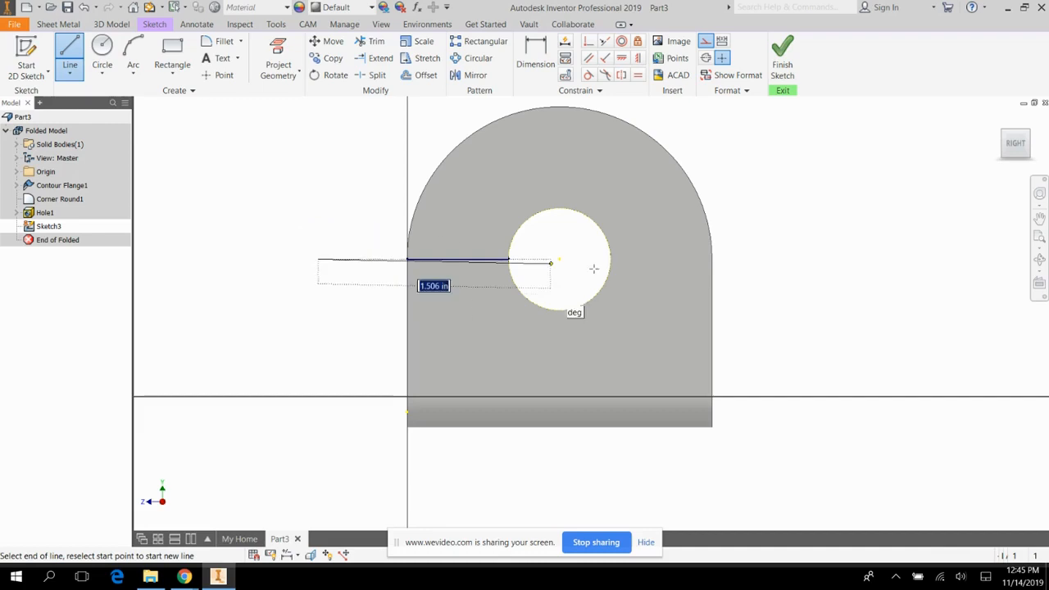
click(857, 259)
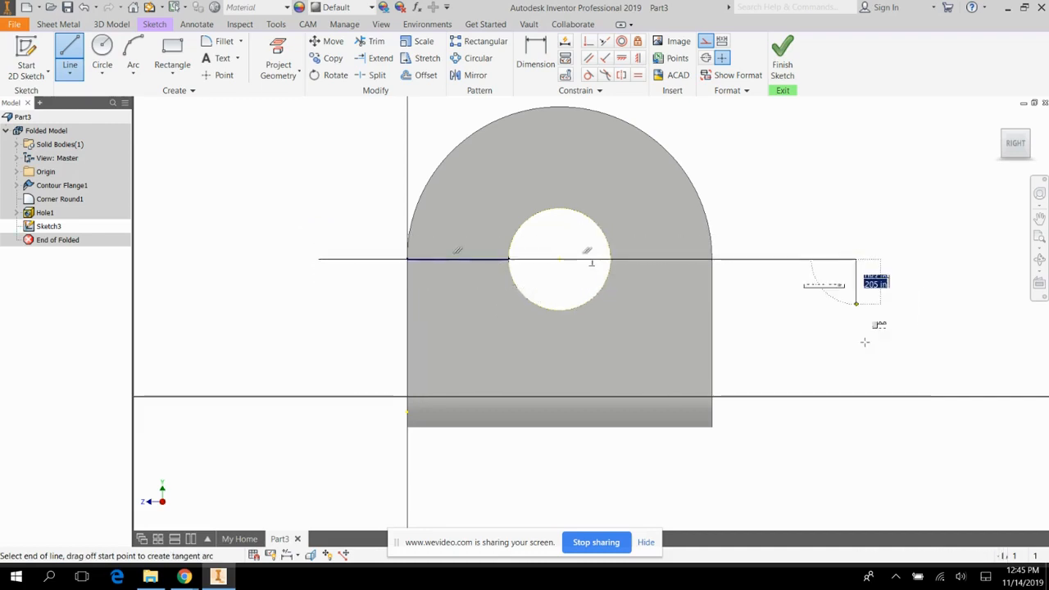
key(Escape)
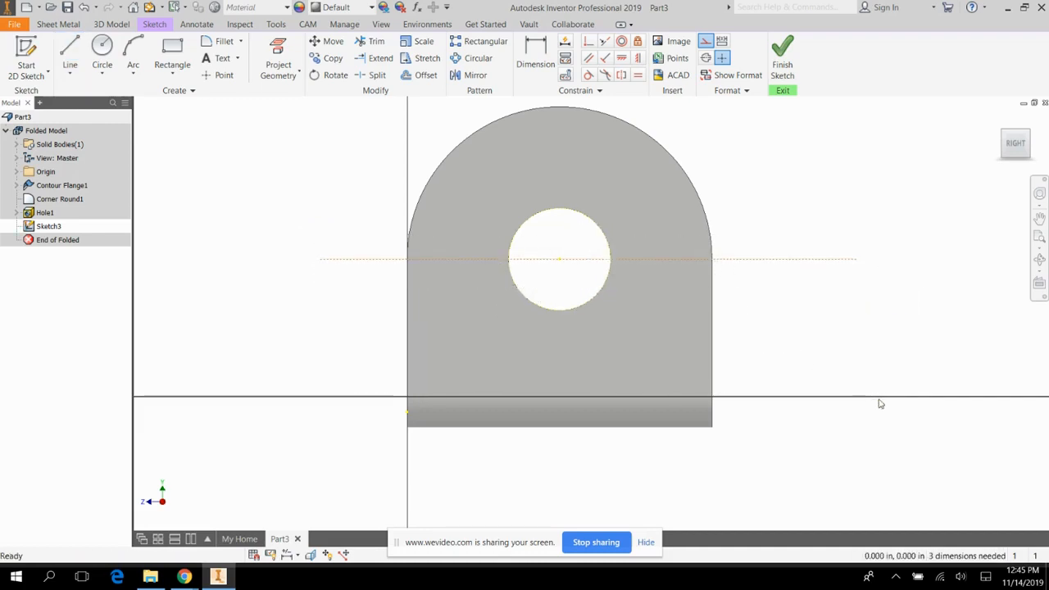
Draw an angled construction line from the hole's center up past the rounded edge and dimension it at 45 degrees to the horizontal line.
click(70, 50)
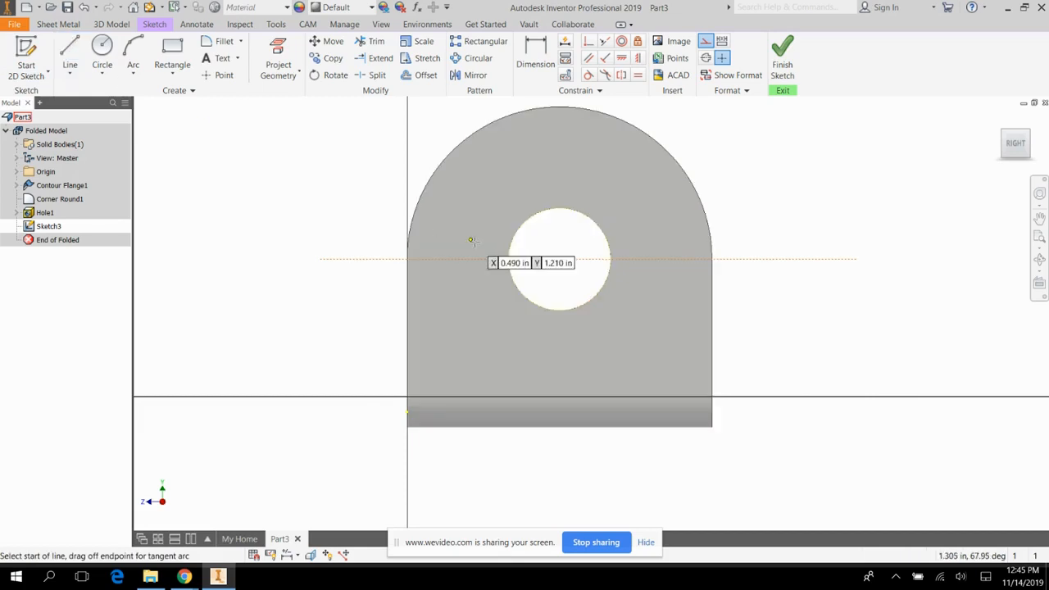
click(560, 259)
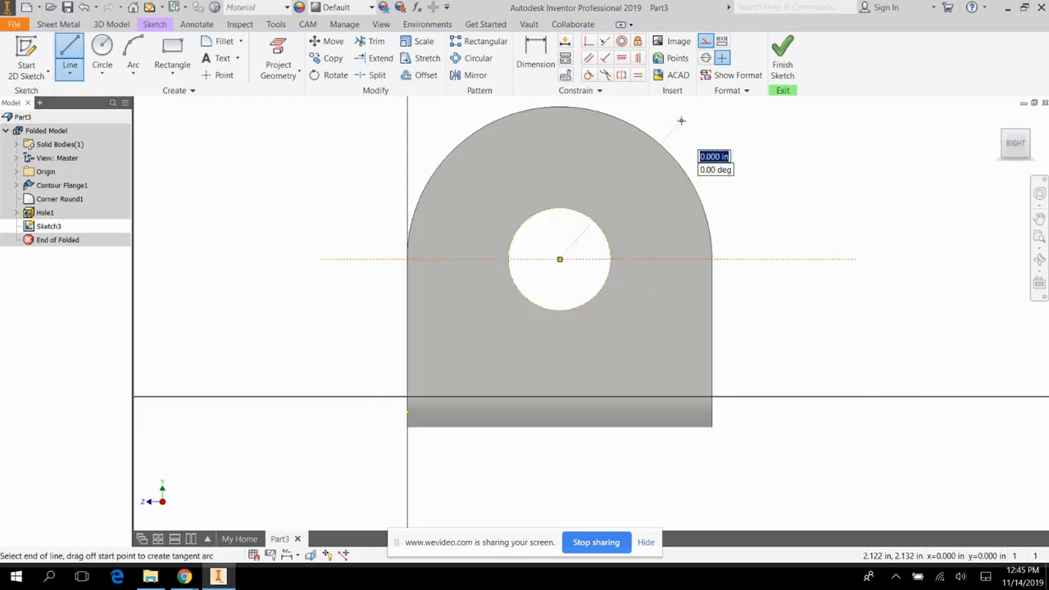
click(538, 47)
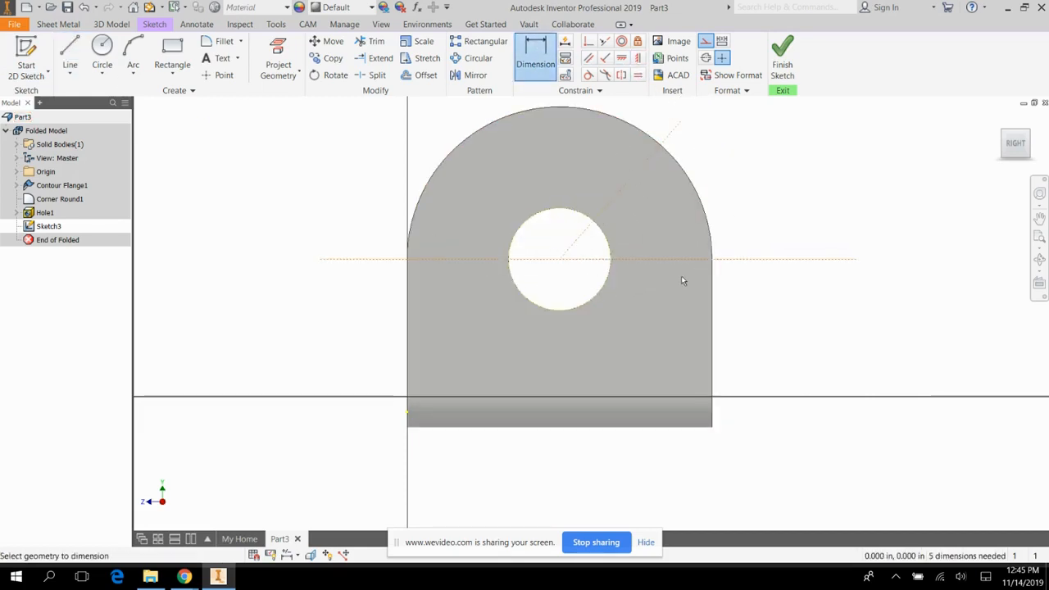
click(742, 260)
click(634, 176)
click(730, 190)
text(45)
click(767, 223)
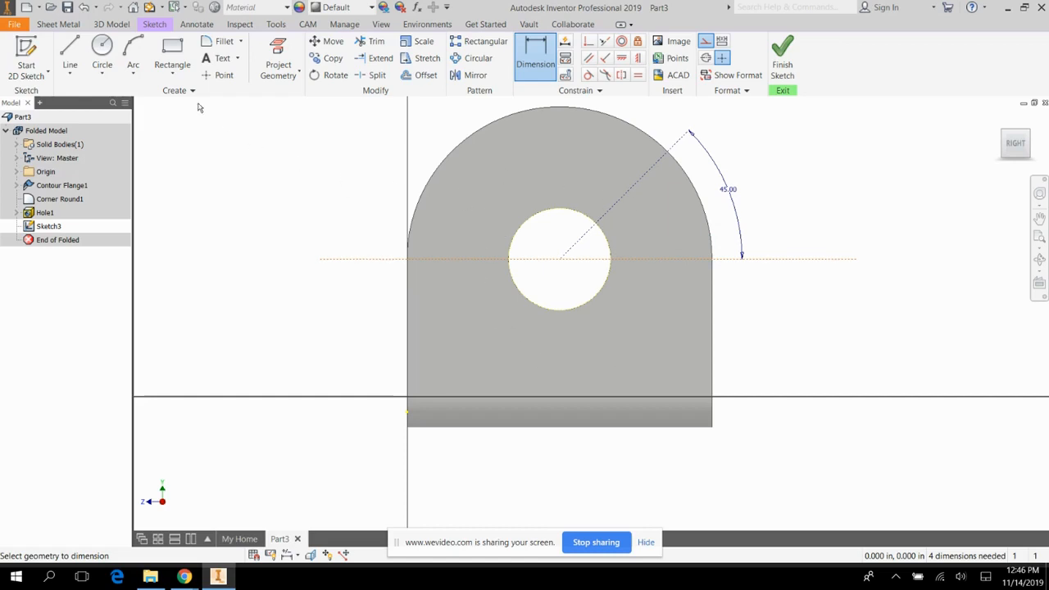
Draw a 1.5 in diameter construction circle centered on the large hole.
click(101, 51)
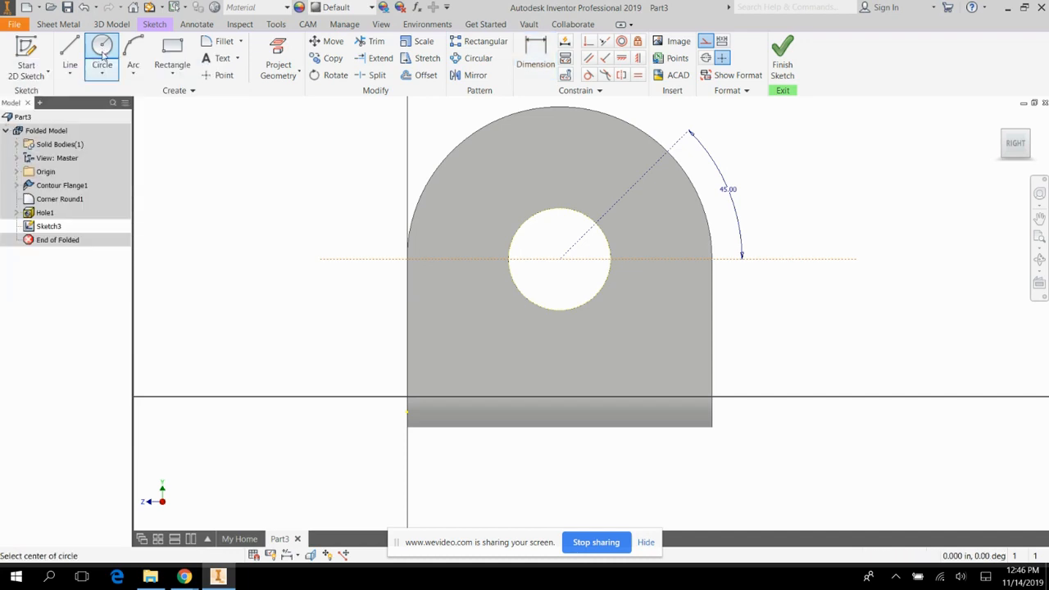
click(560, 259)
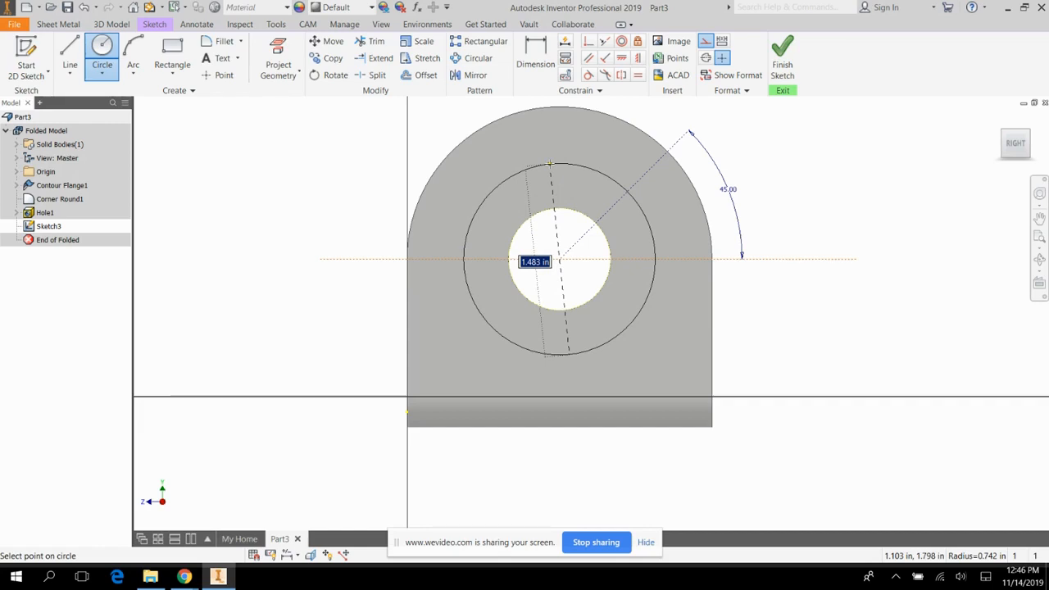
text(1.5)
key(Return)
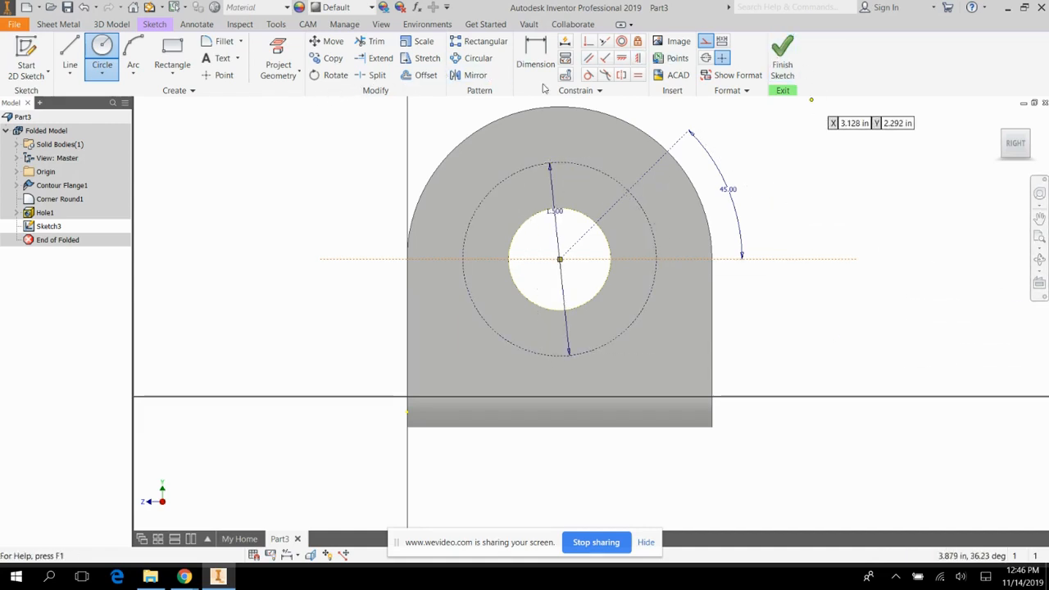
Turn off construction format, place a point where the angled line crosses the construction circle and finish the sketch.
click(706, 41)
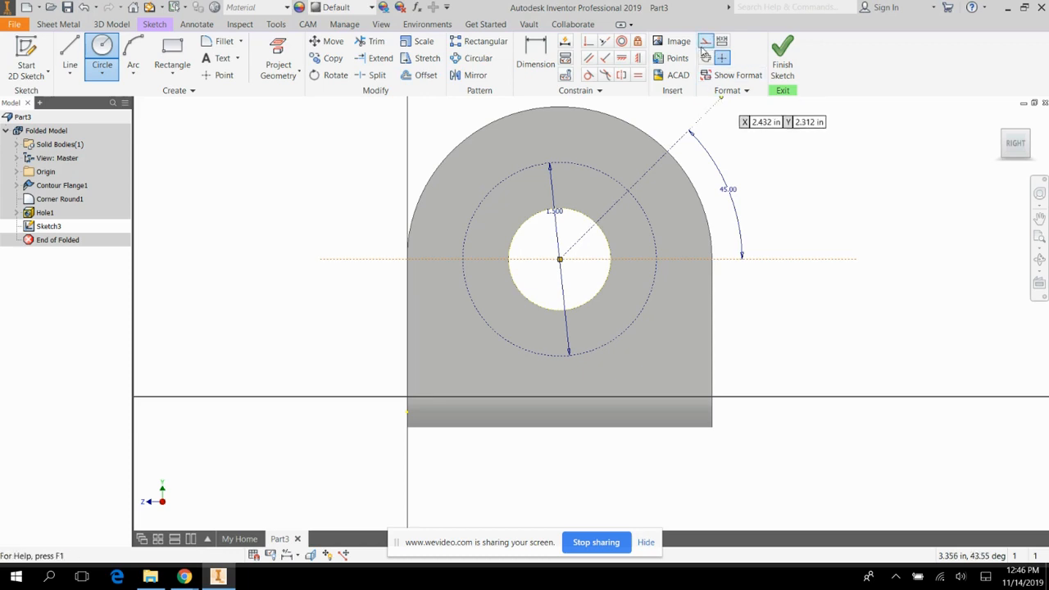
click(218, 74)
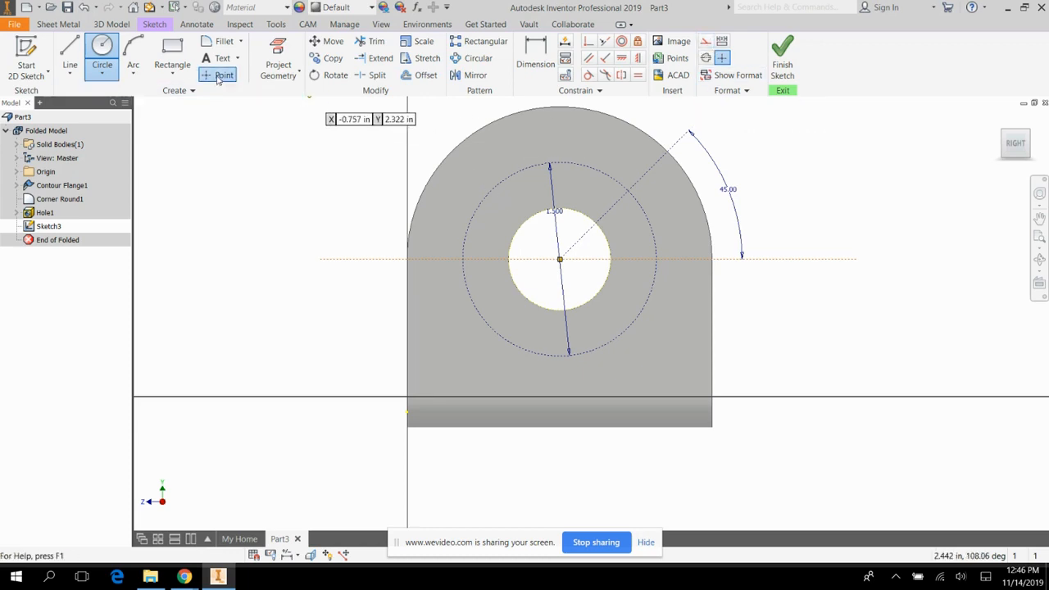
click(628, 191)
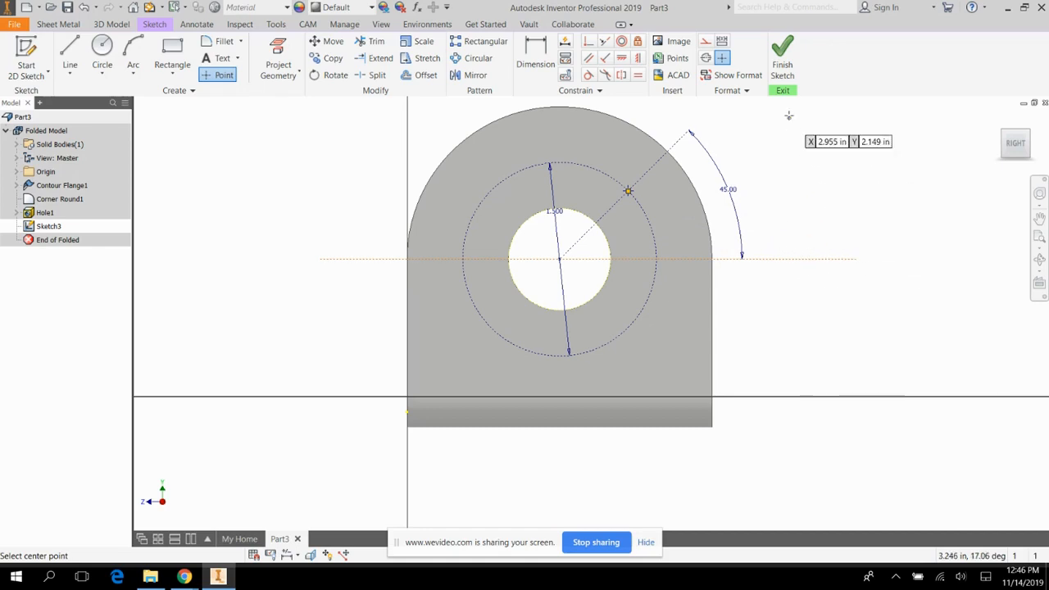
click(783, 53)
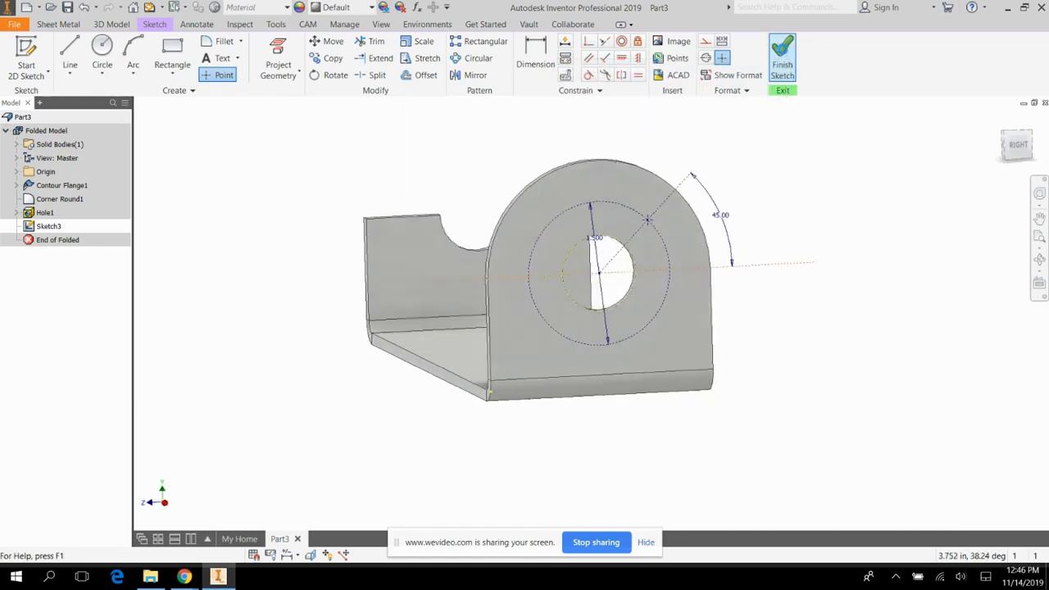
Create a simple 0.22 in diameter hole at the sketched point, with a Distance termination equal to Thickness.
scroll(939, 369, down, 1)
scroll(939, 373, up, 5)
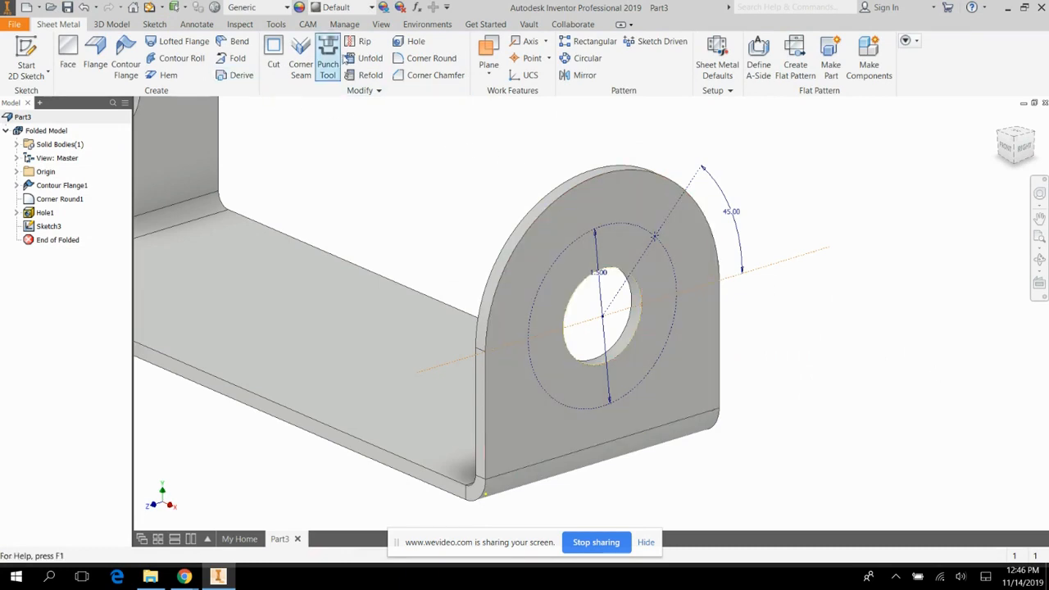
click(417, 43)
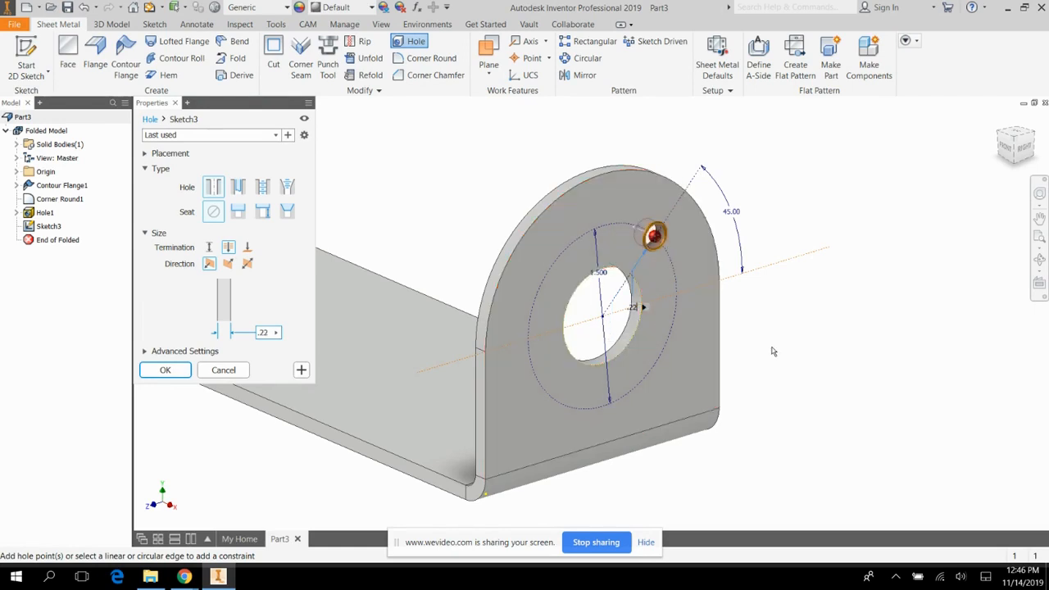
scroll(773, 351, down, 2)
scroll(774, 351, up, 3)
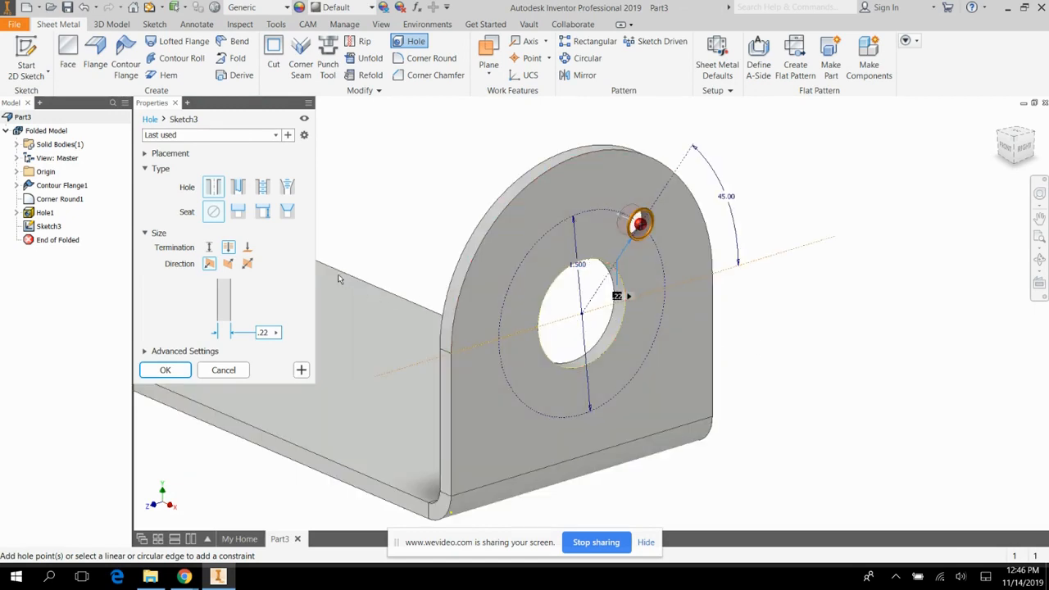
click(209, 247)
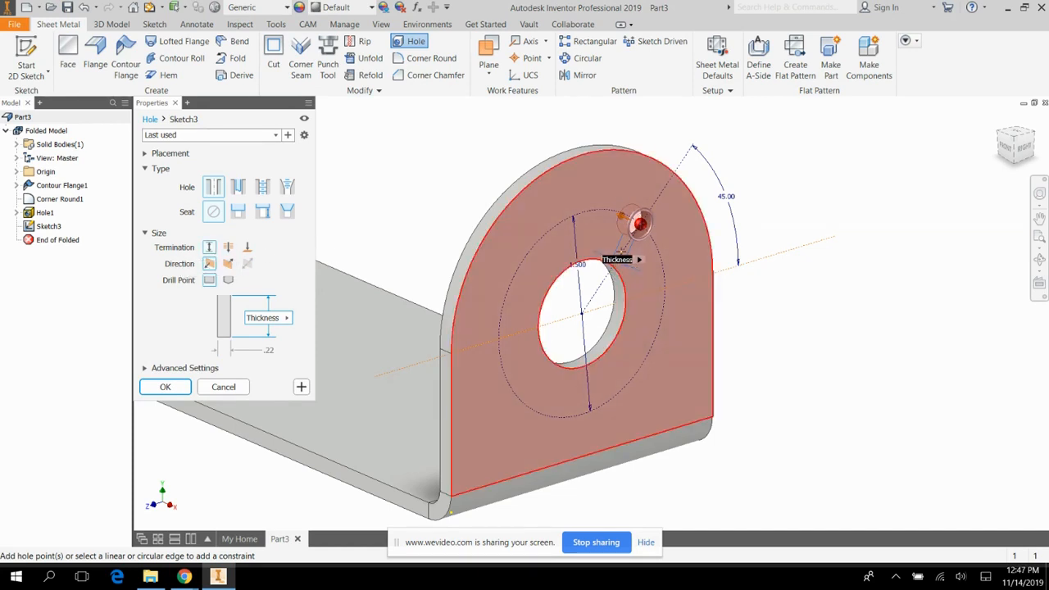
click(166, 387)
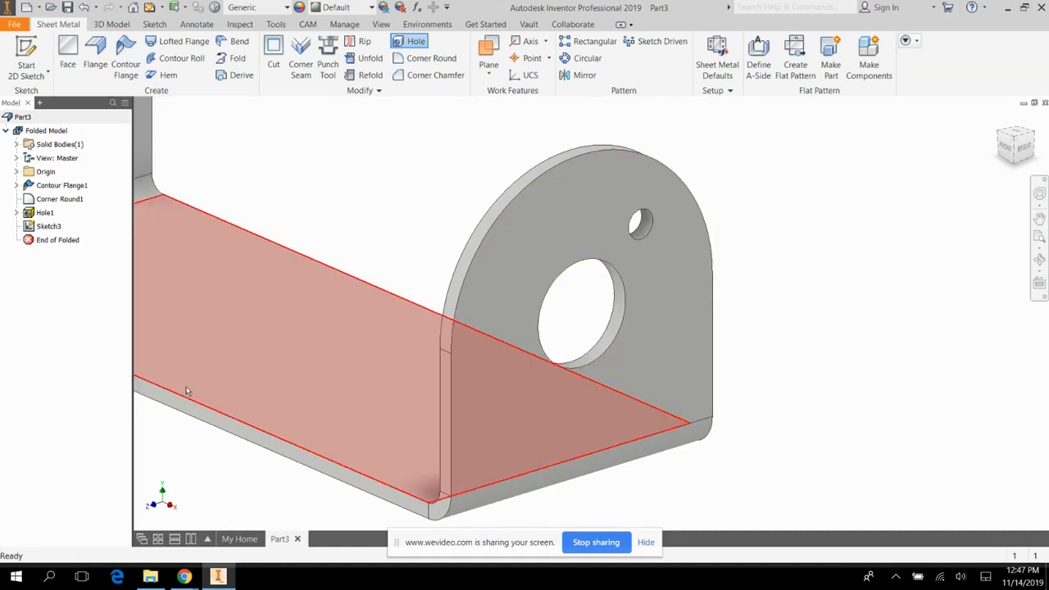
Create a circular pattern of the small hole around the large hole's axis with 4 occurrences over 360 deg.
scroll(793, 344, down, 3)
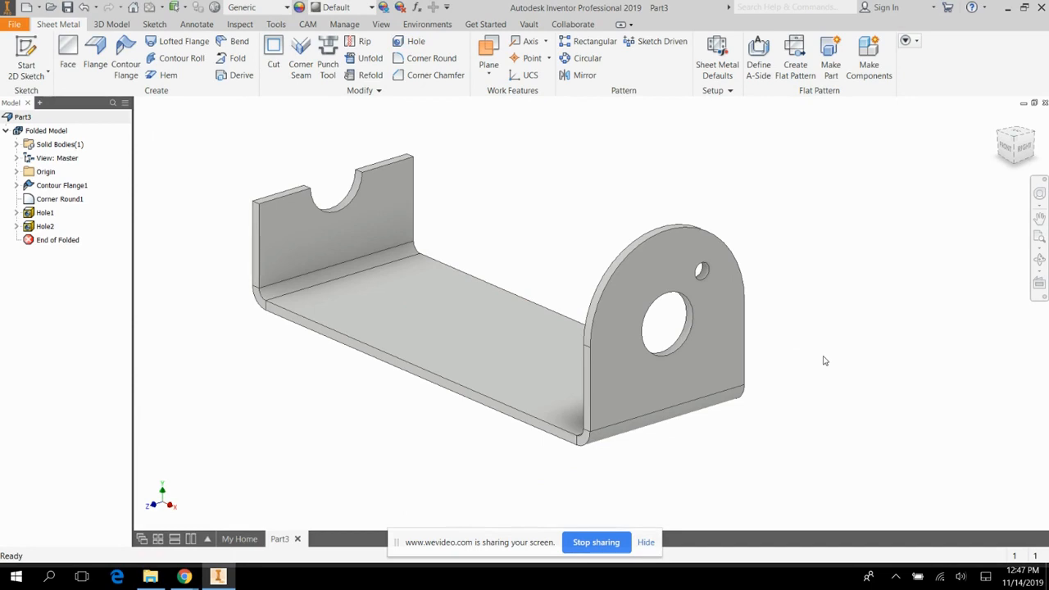
click(583, 58)
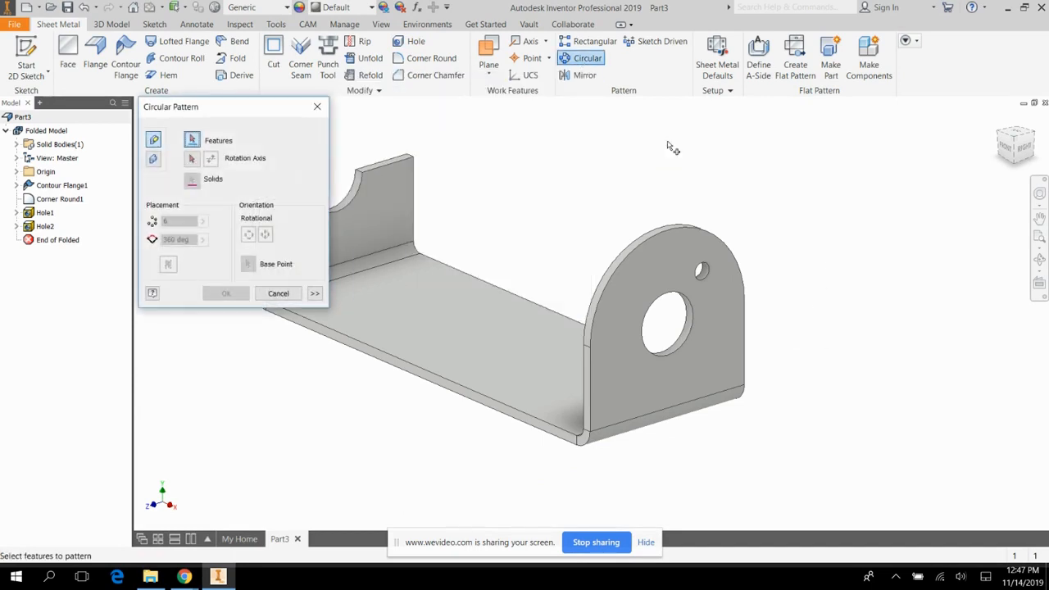
click(710, 282)
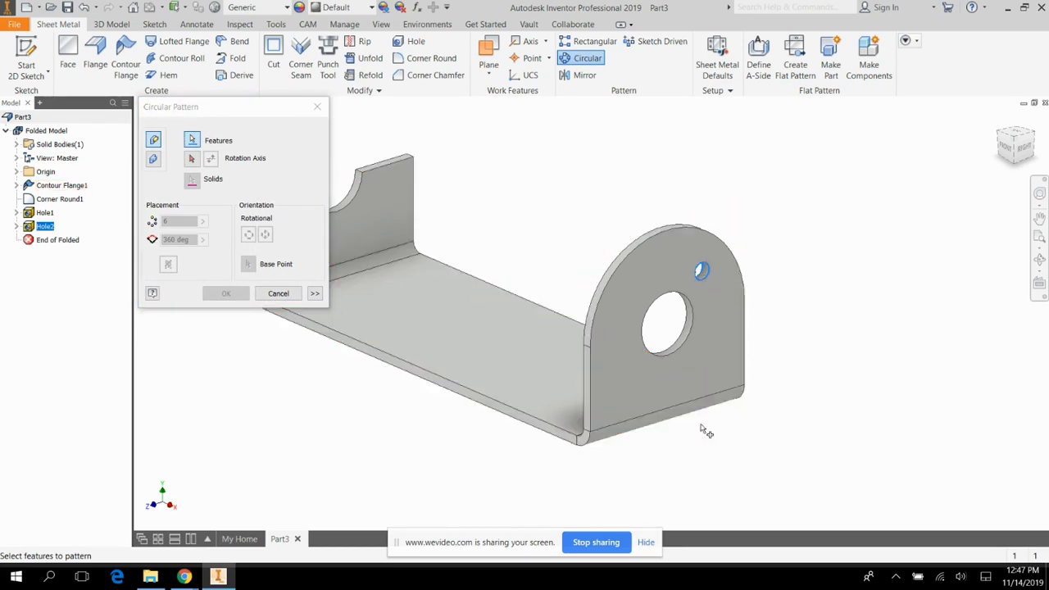
click(192, 160)
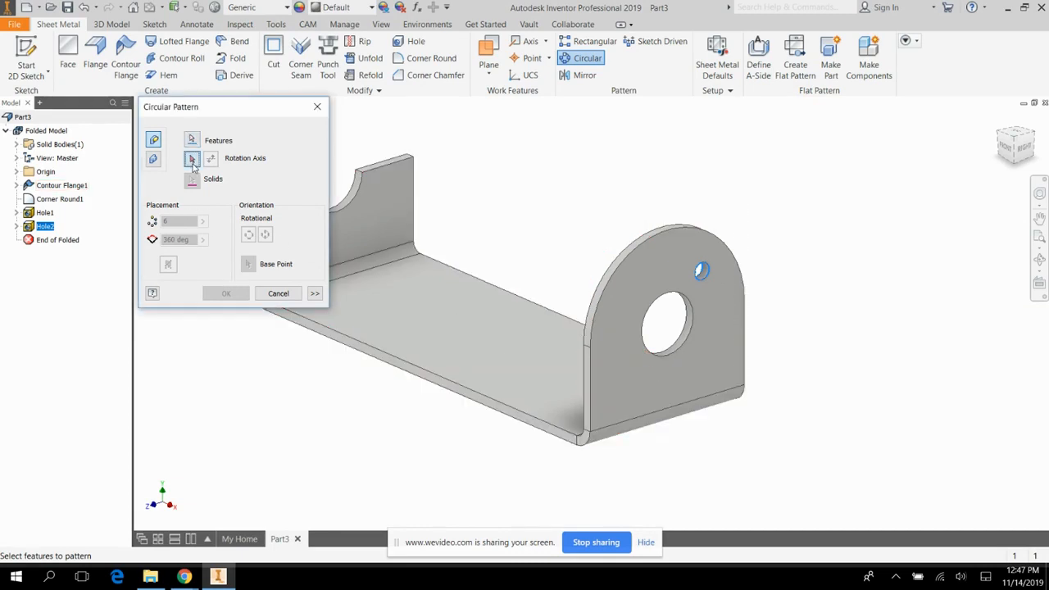
click(685, 350)
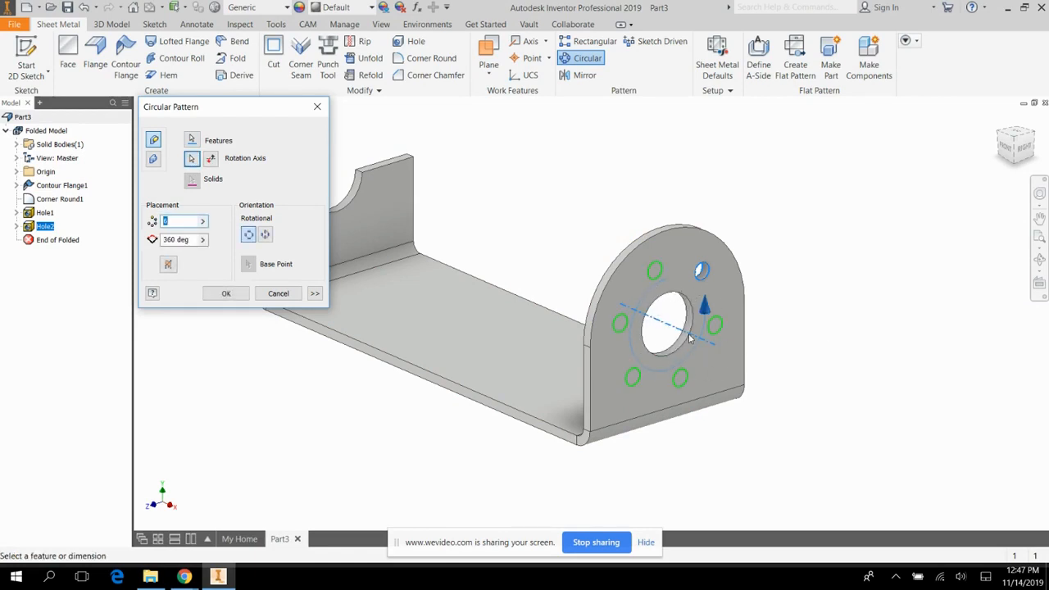
text(4)
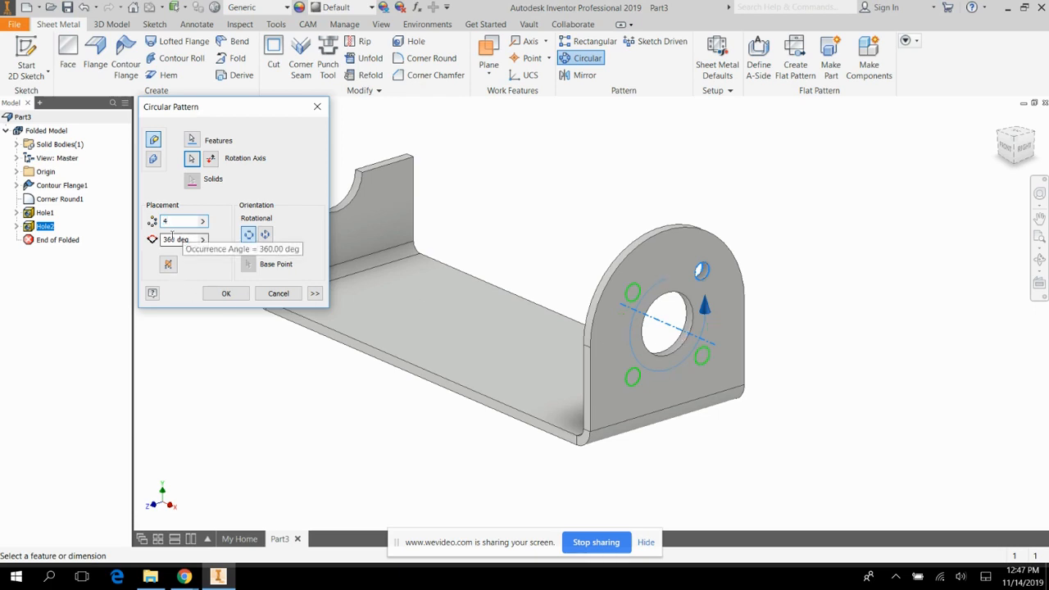
click(236, 295)
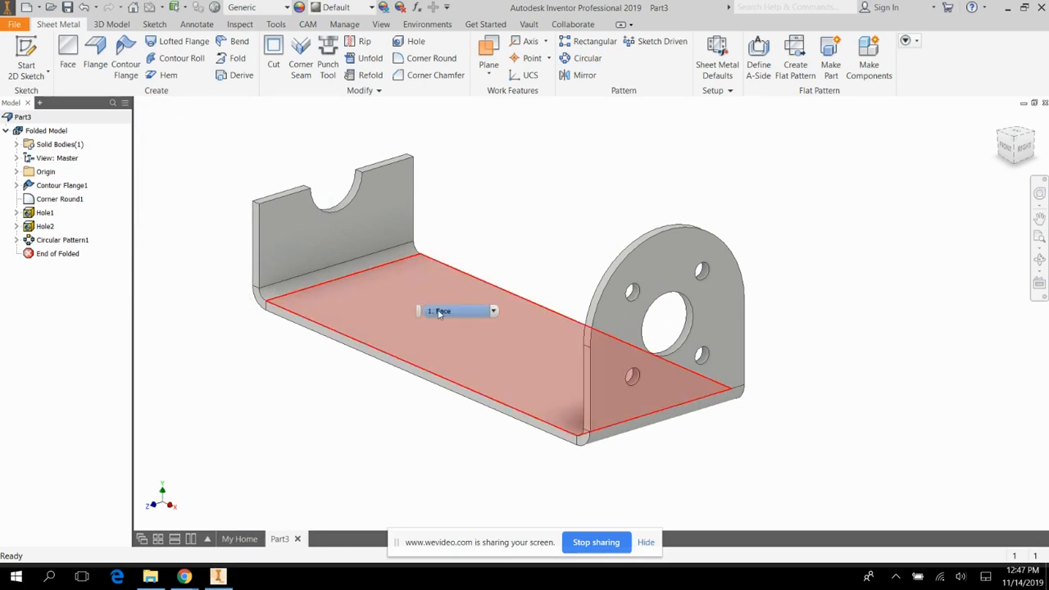
Begin opening a file and browse to the C:\Users\Public\Public Documents\Autodesk folder.
scroll(854, 309, up, 2)
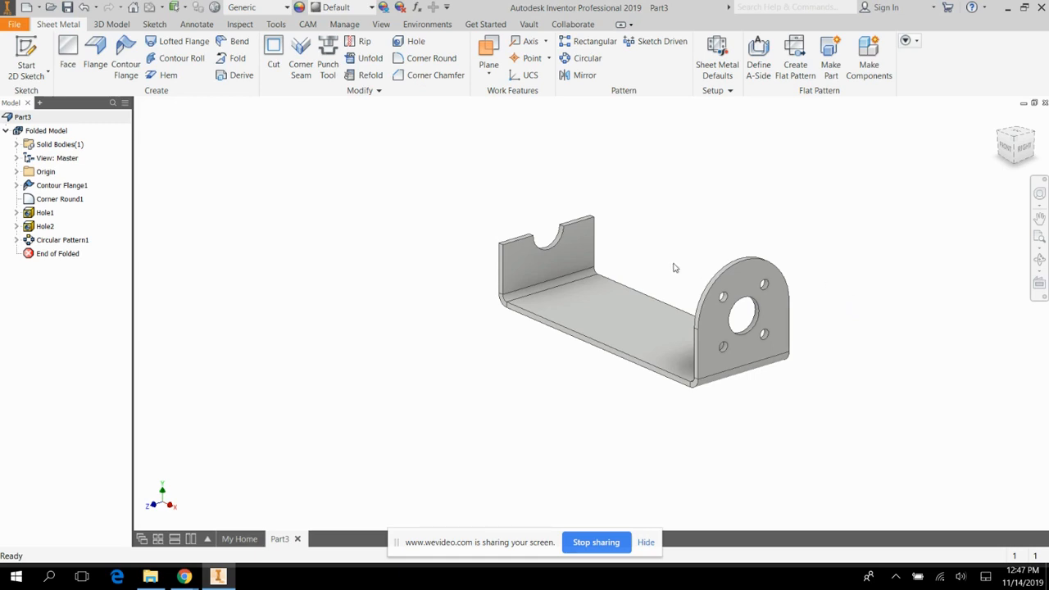
click(15, 26)
click(41, 103)
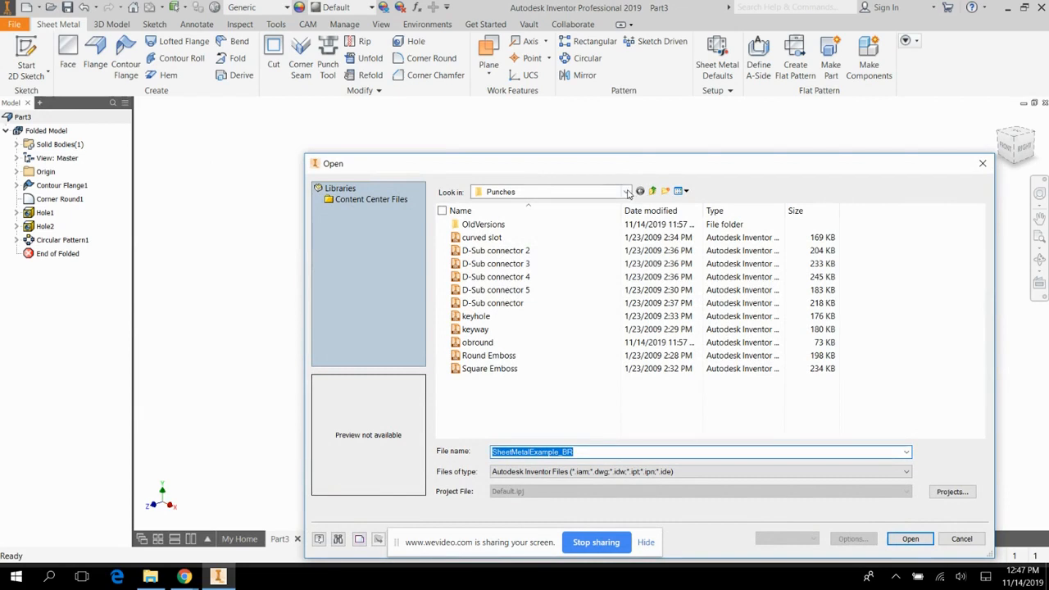
click(628, 192)
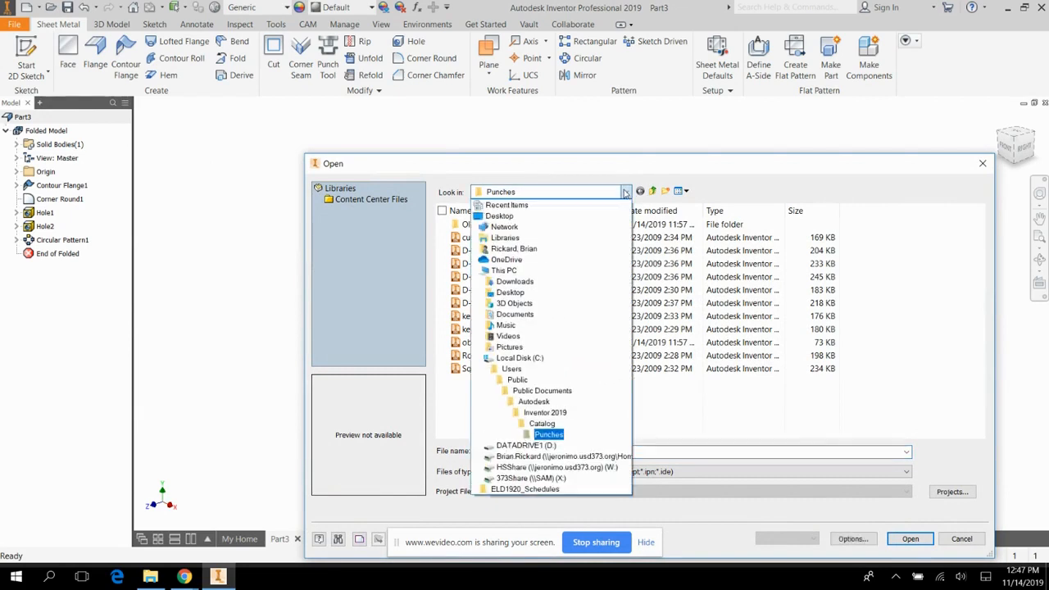
click(561, 359)
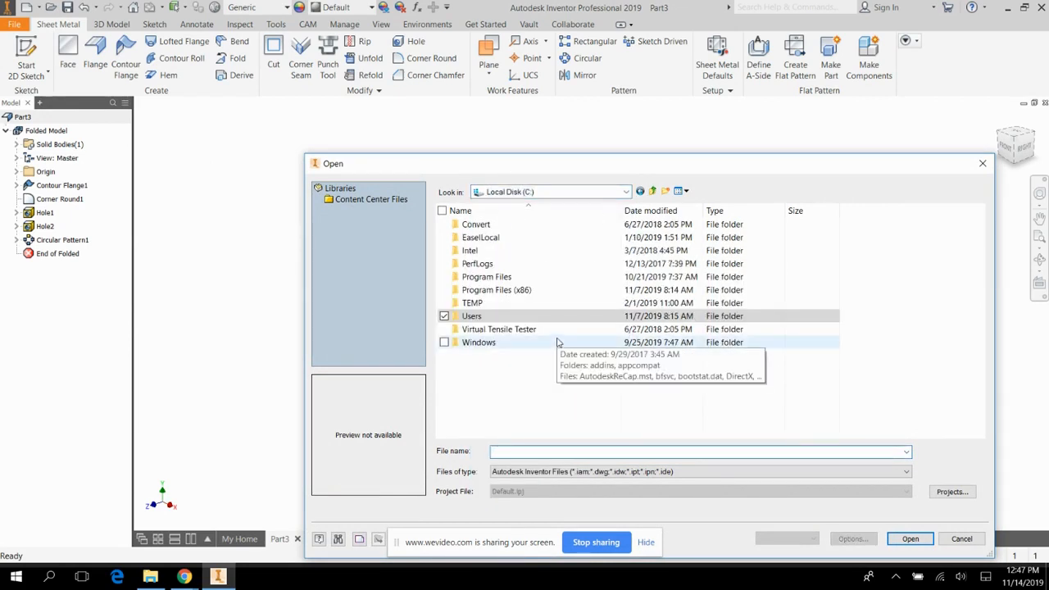
double_click(472, 318)
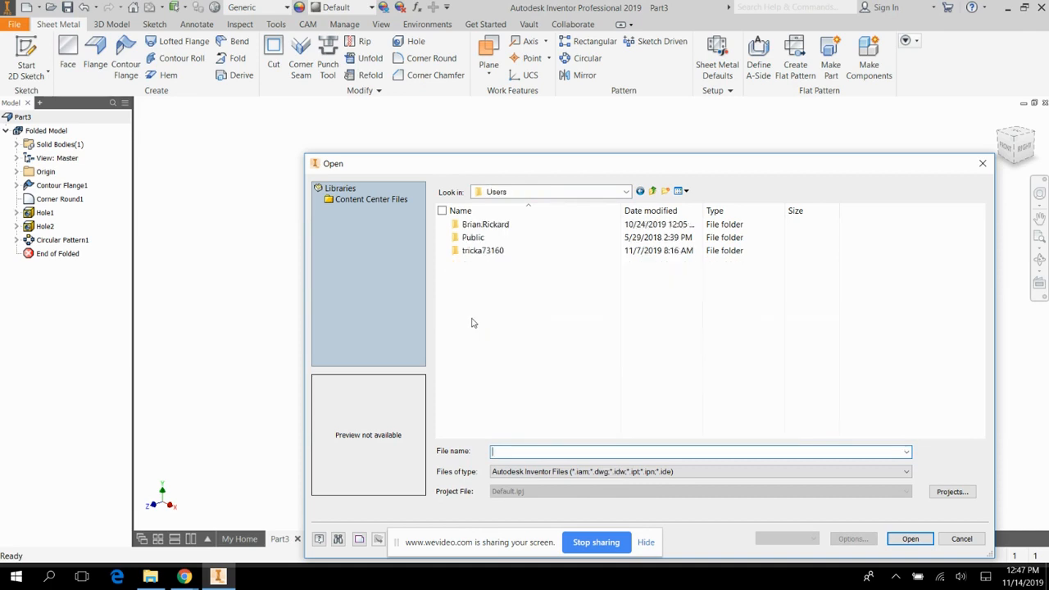
double_click(476, 238)
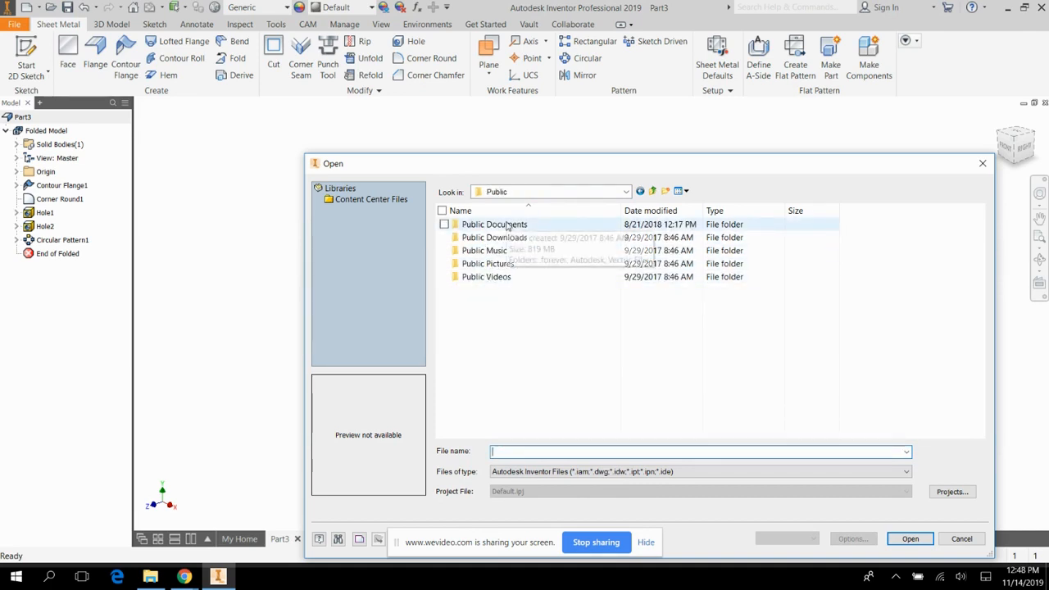
double_click(508, 224)
double_click(482, 238)
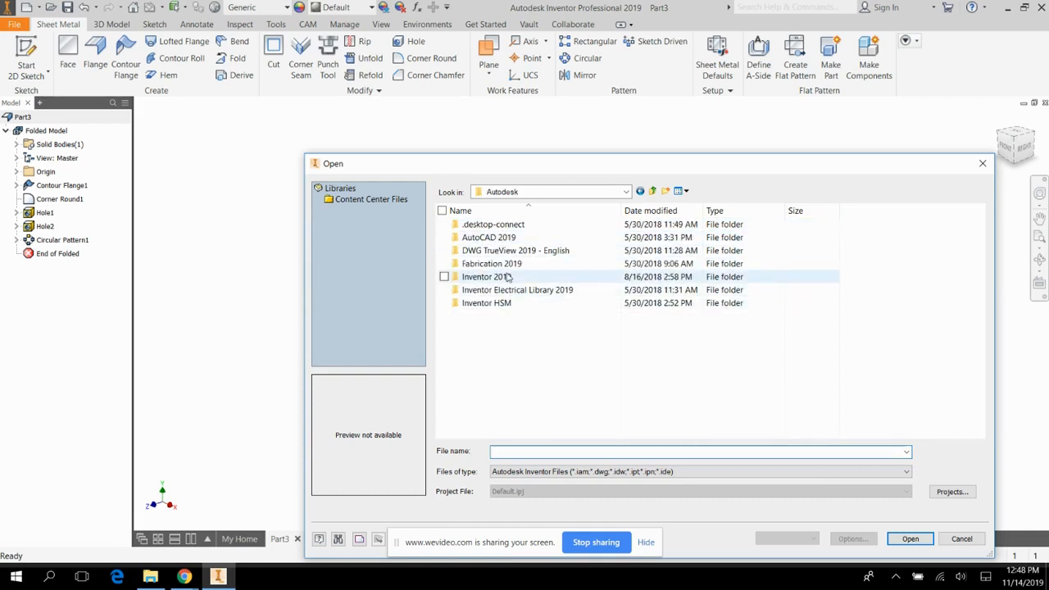
Open the obround iFeature file from the Inventor 2019\Catalog\Punches folder.
double_click(506, 280)
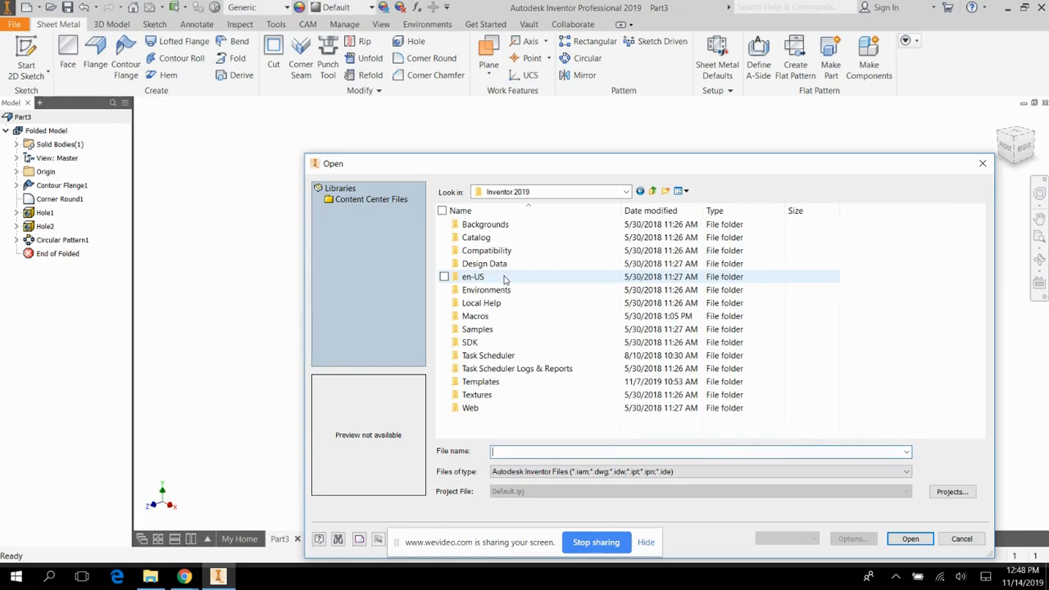
double_click(476, 238)
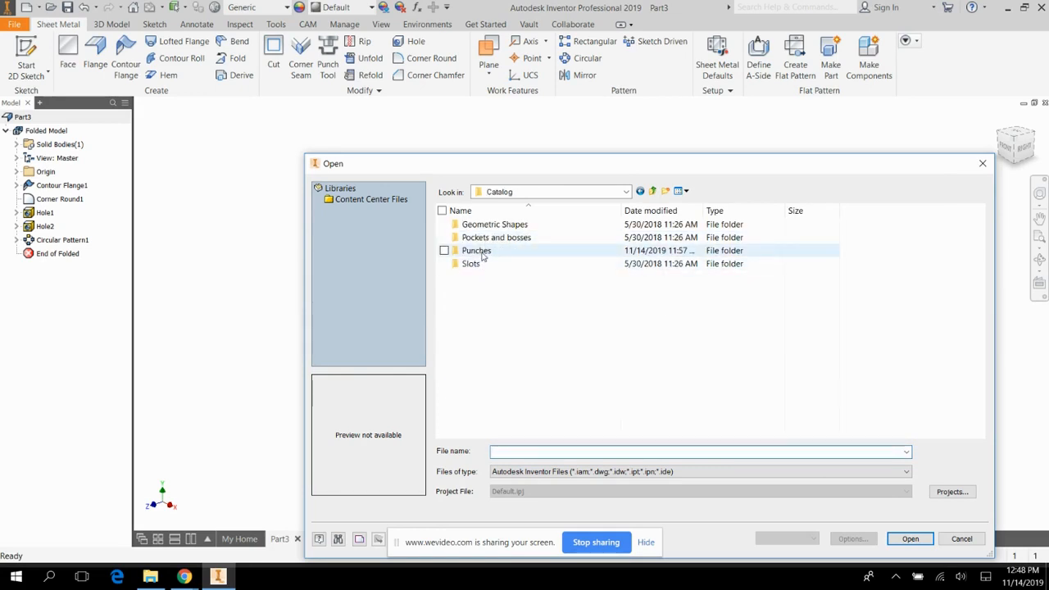
click(482, 256)
double_click(482, 254)
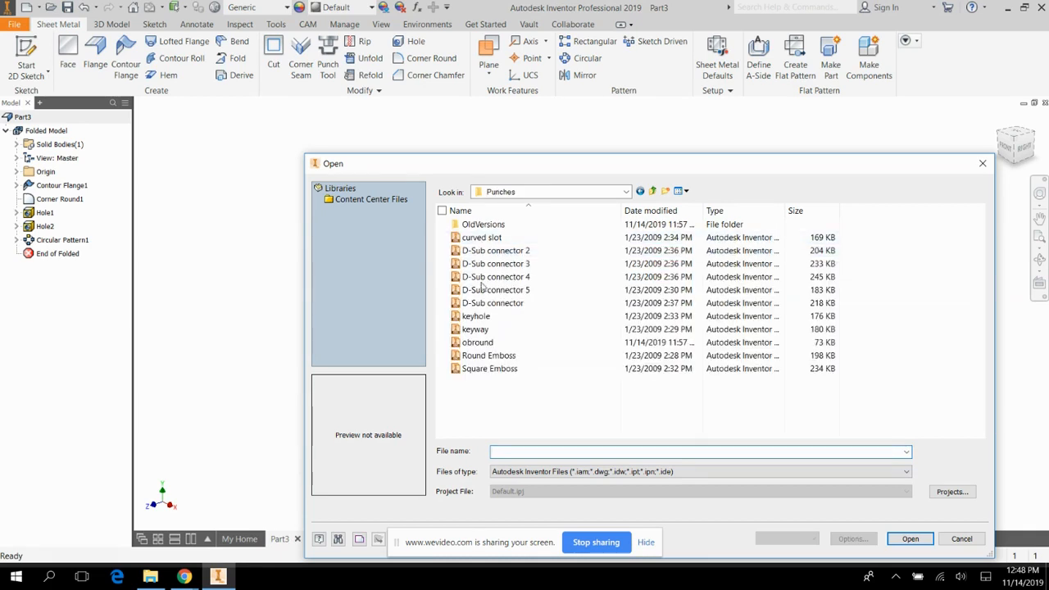
click(487, 345)
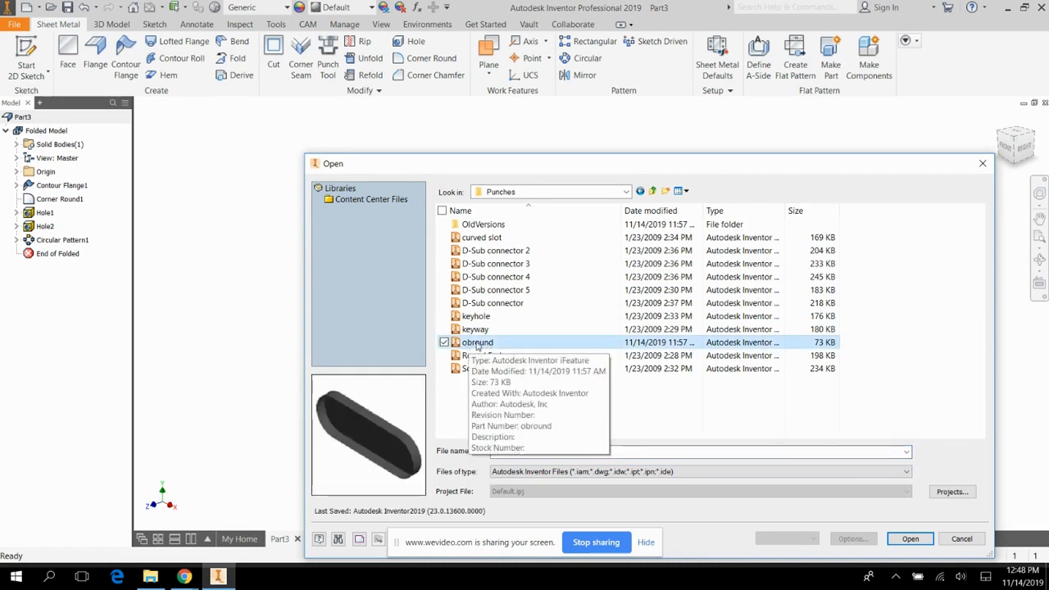
click(928, 540)
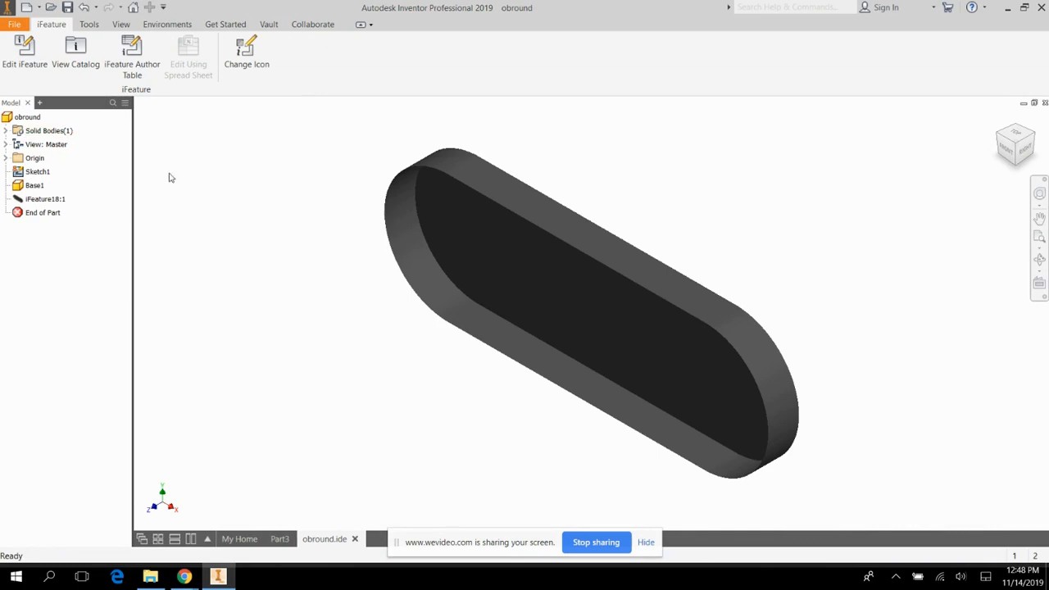
Edit the obround iFeature with the length and width limits set to None, apply it and close the file.
click(25, 54)
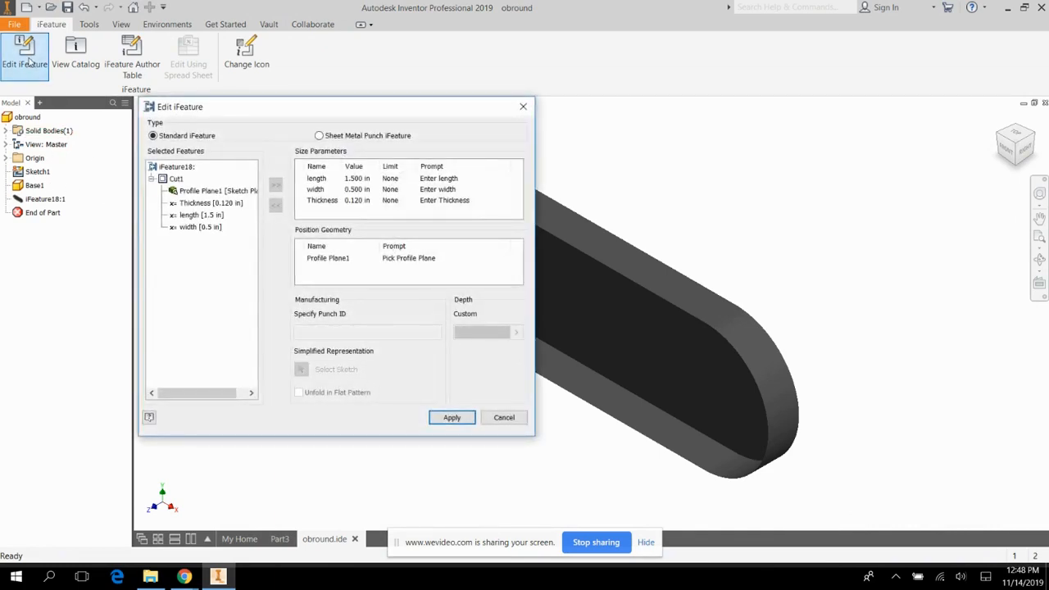
click(391, 180)
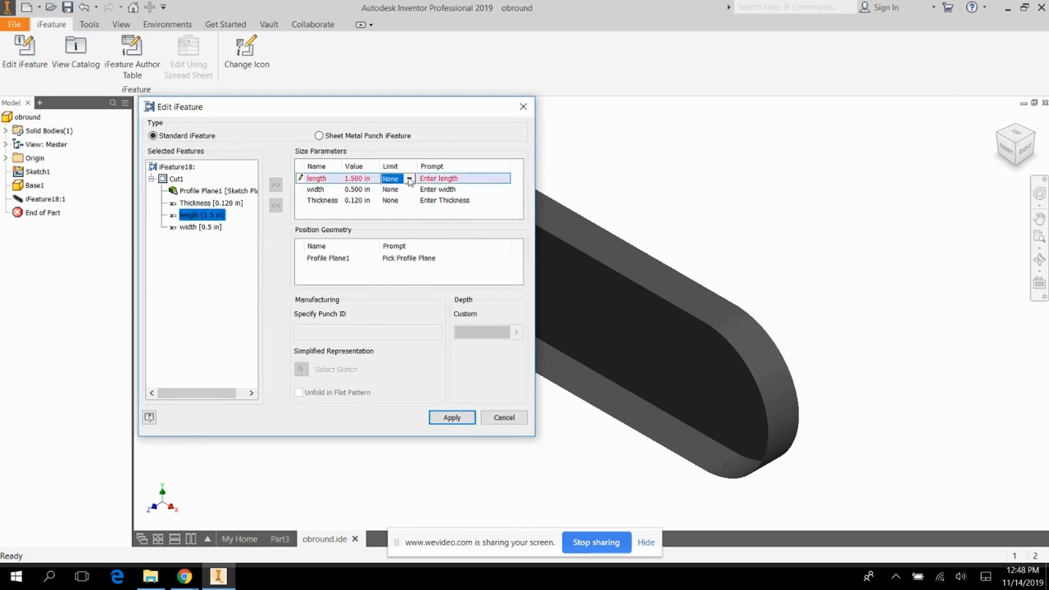
click(409, 179)
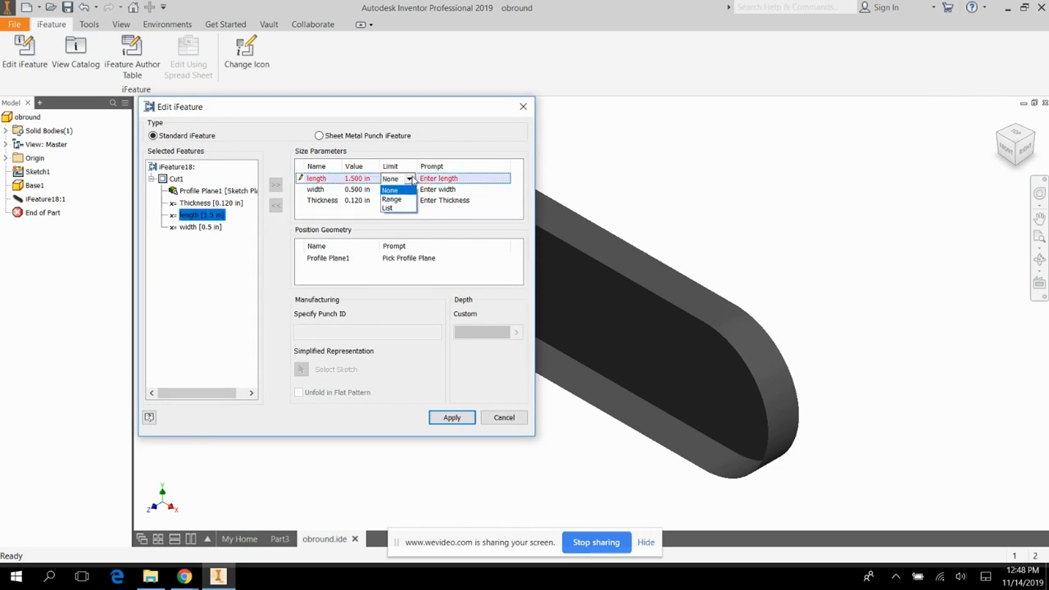
click(401, 190)
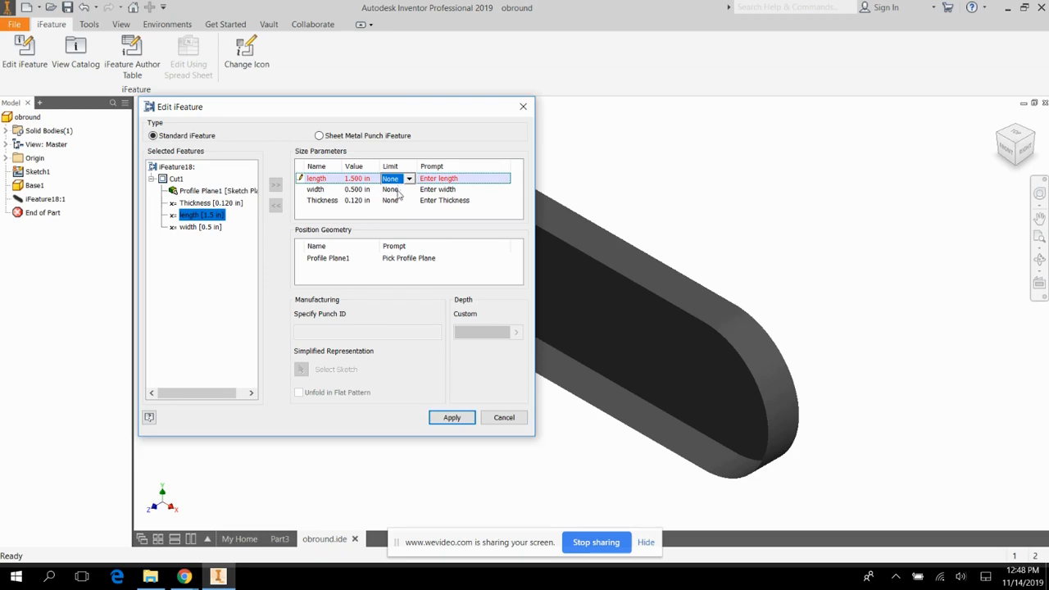
click(400, 191)
click(399, 190)
click(385, 200)
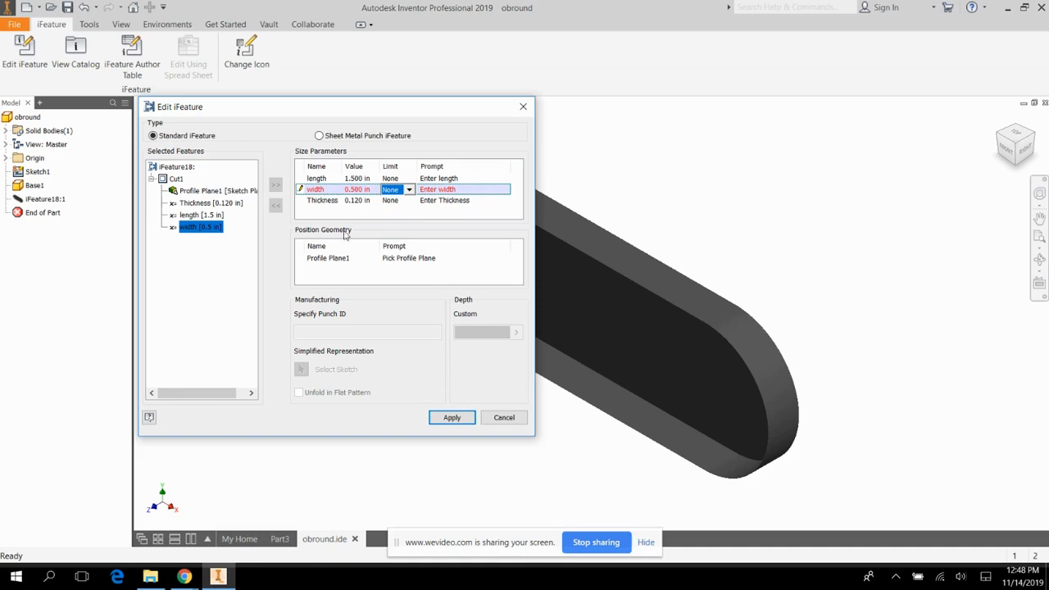
click(466, 422)
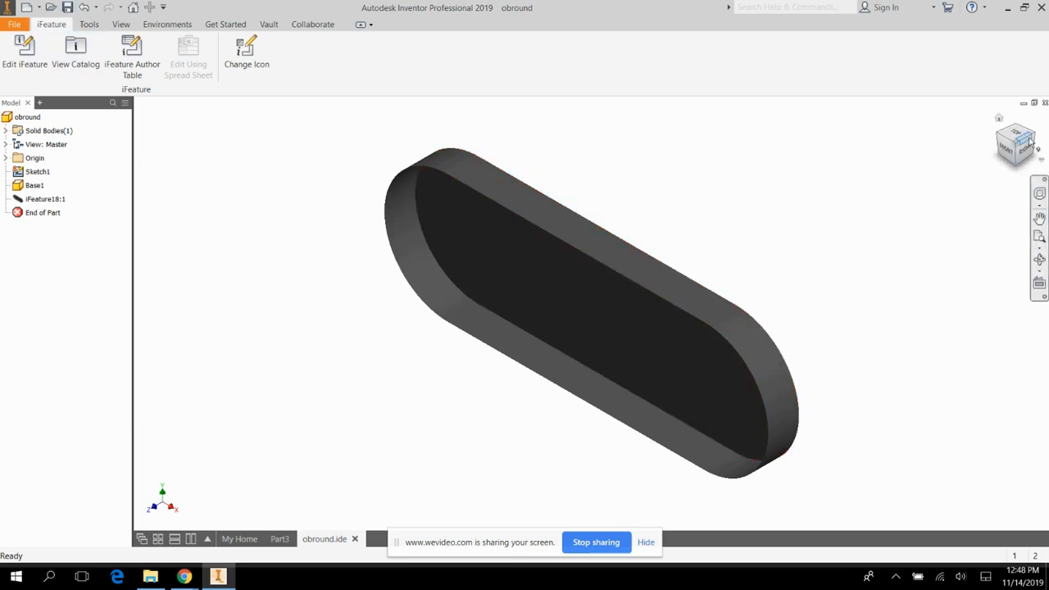
click(1045, 103)
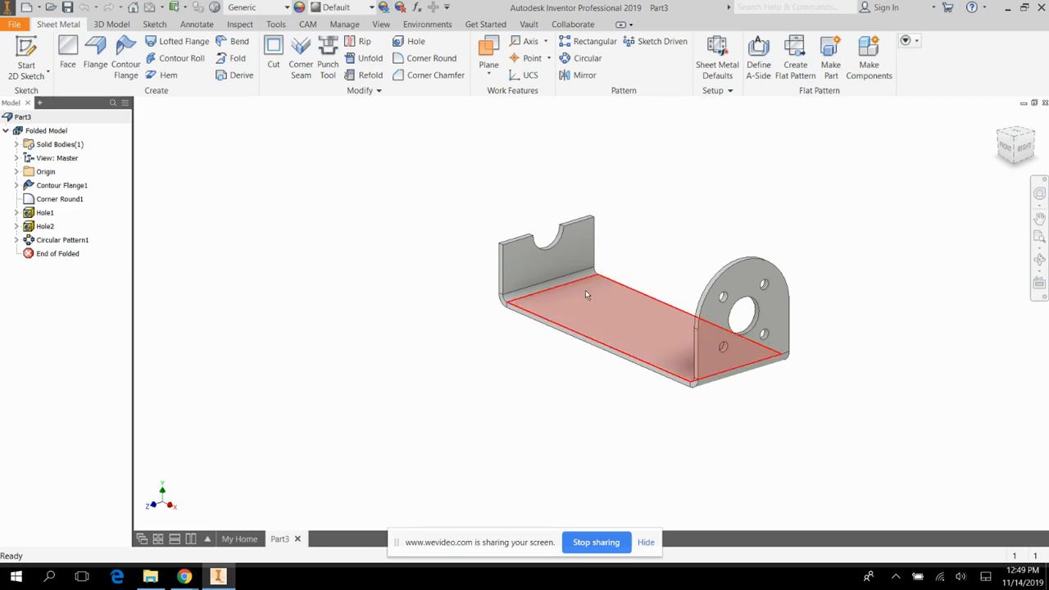
Start a sketch on the bracket's flat base face and draw a vertical construction line across its middle, extending past both long edges.
click(26, 56)
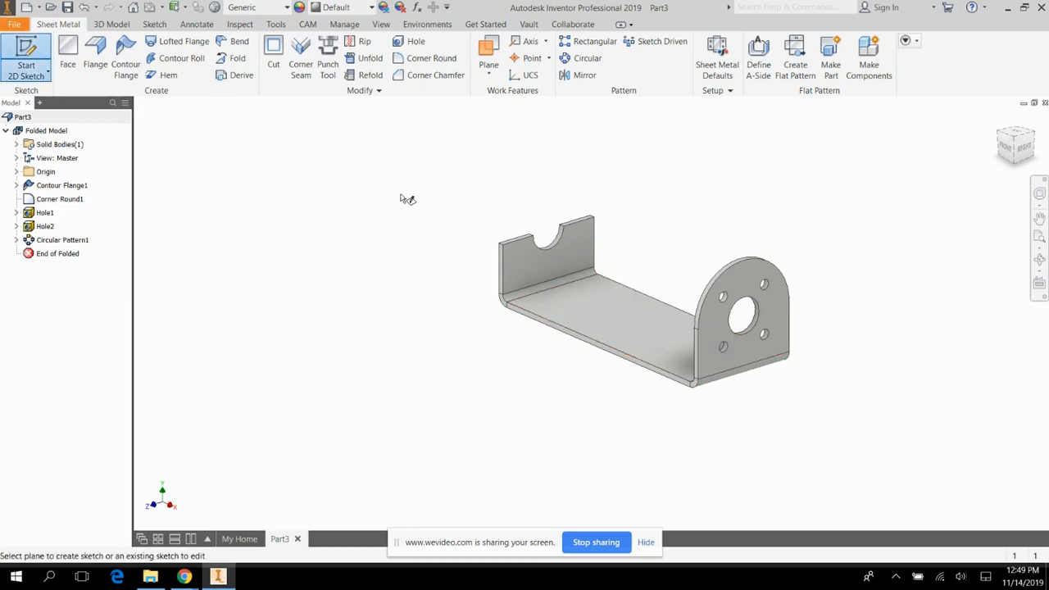
click(635, 311)
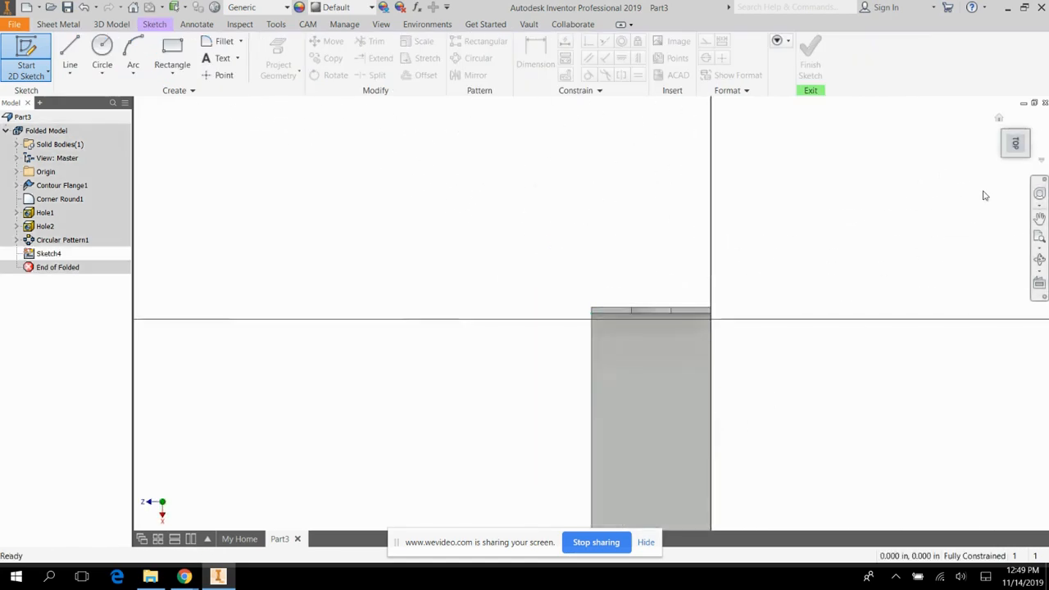
click(1034, 119)
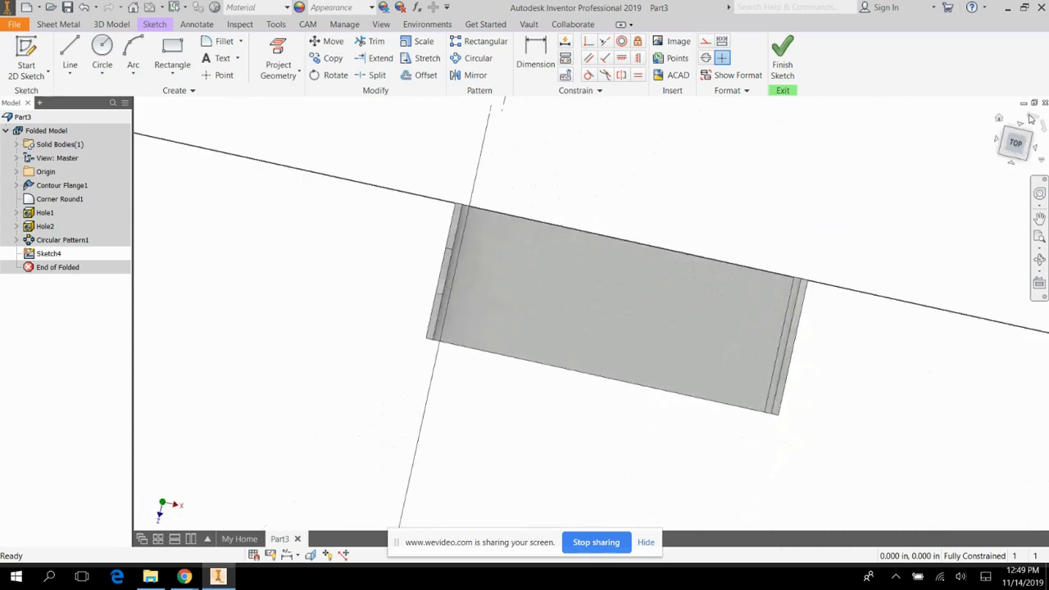
scroll(650, 359, up, 3)
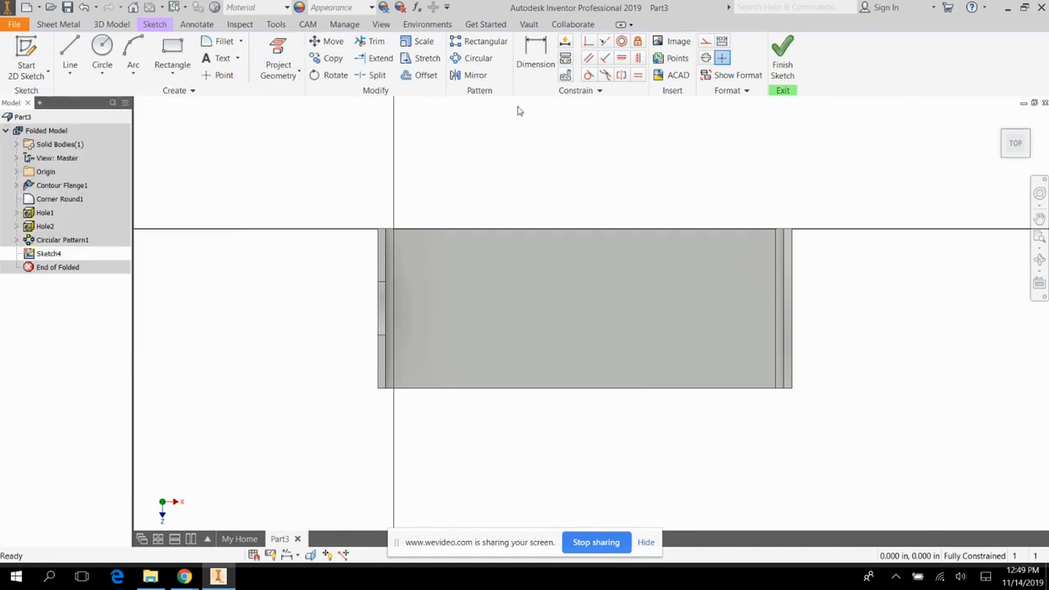
key(l)
click(706, 41)
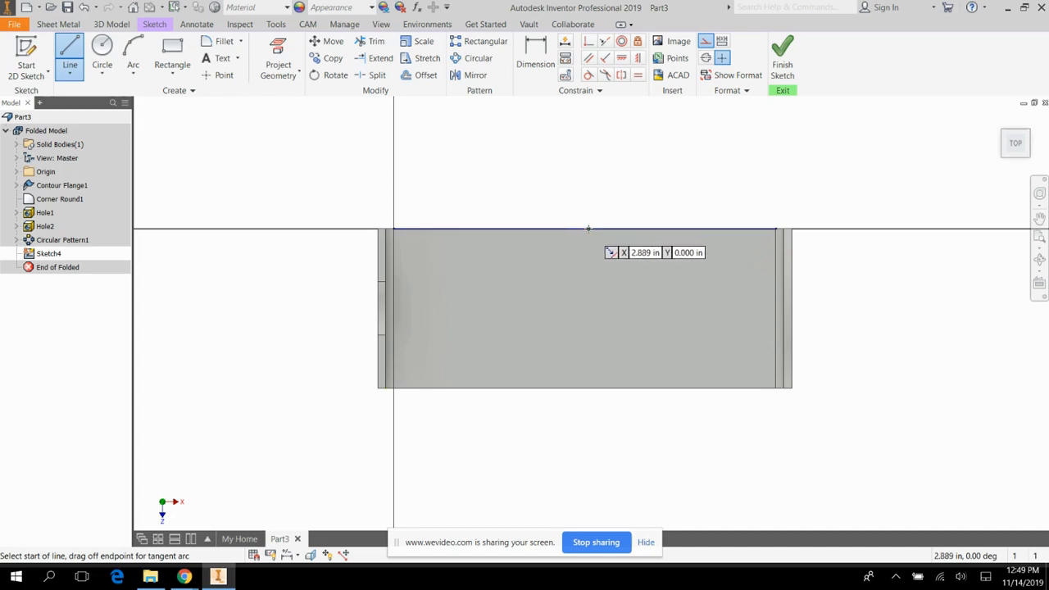
click(584, 189)
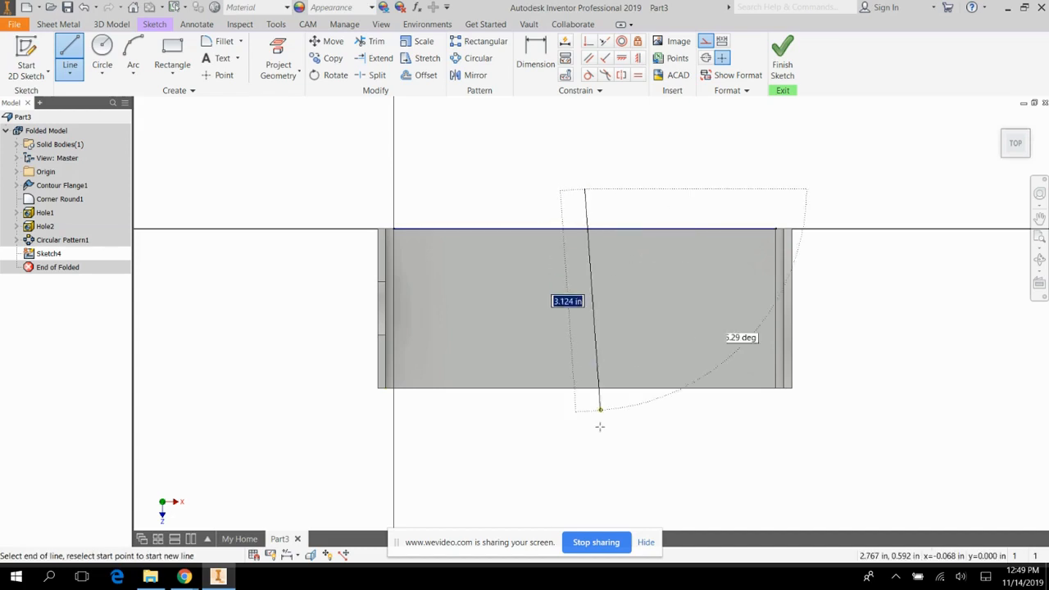
click(585, 458)
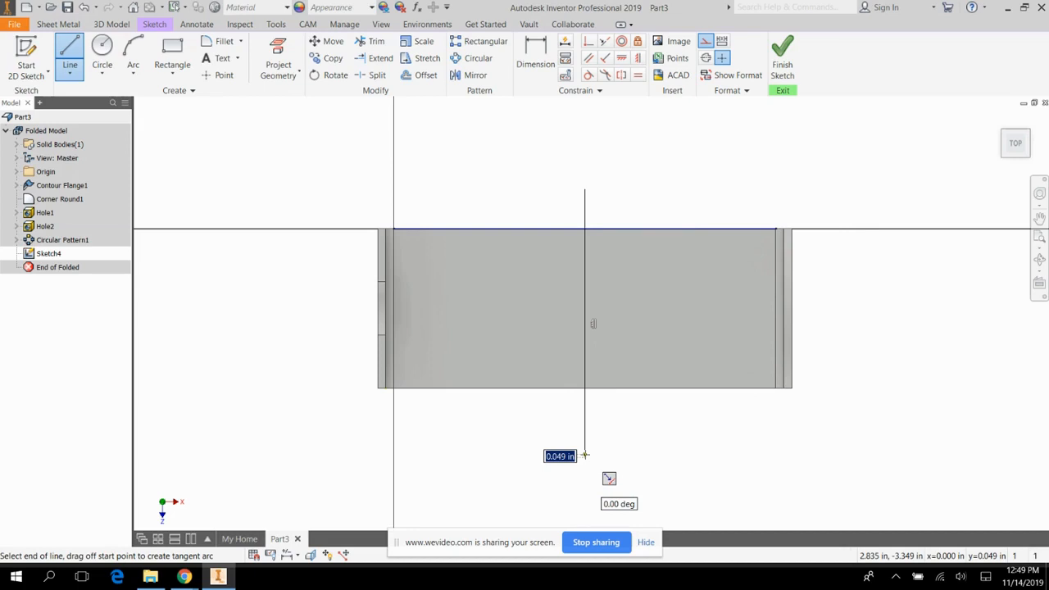
key(Escape)
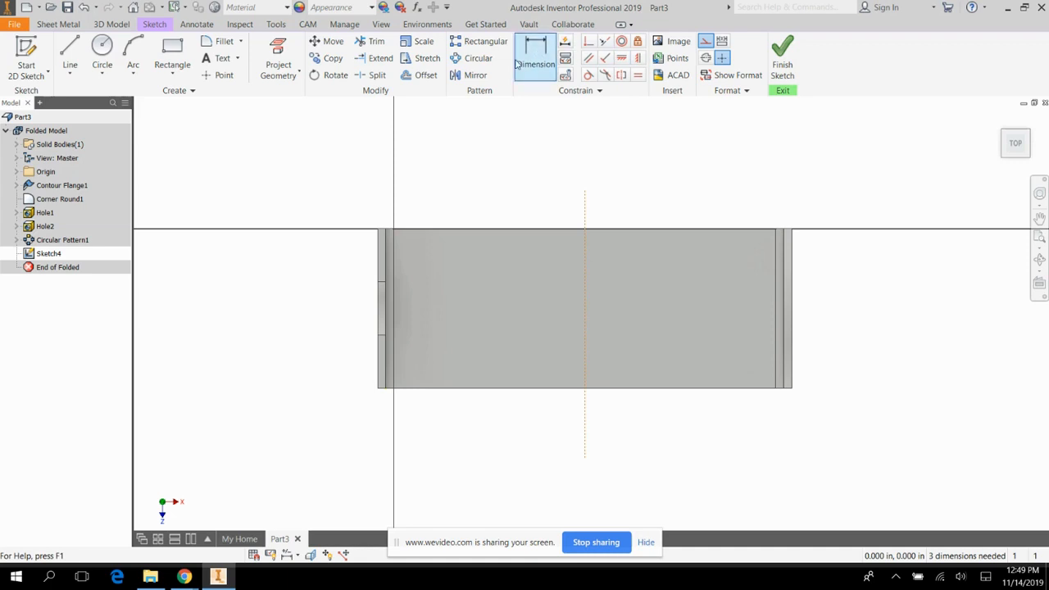
Draw a horizontal construction line from the midpoint of the base's left bend edge, extending past the opposite flange.
click(70, 54)
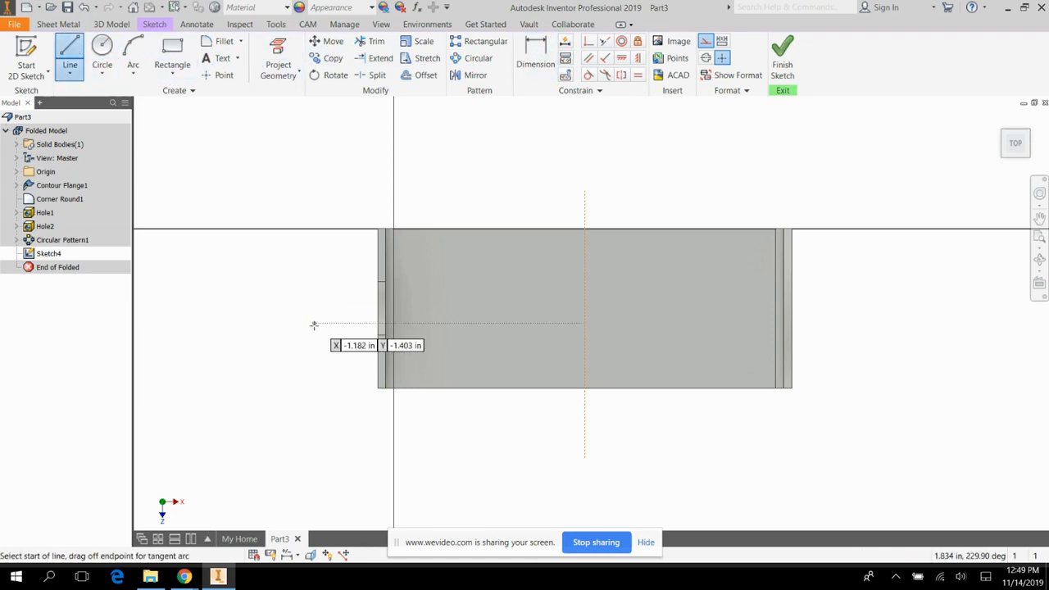
click(394, 308)
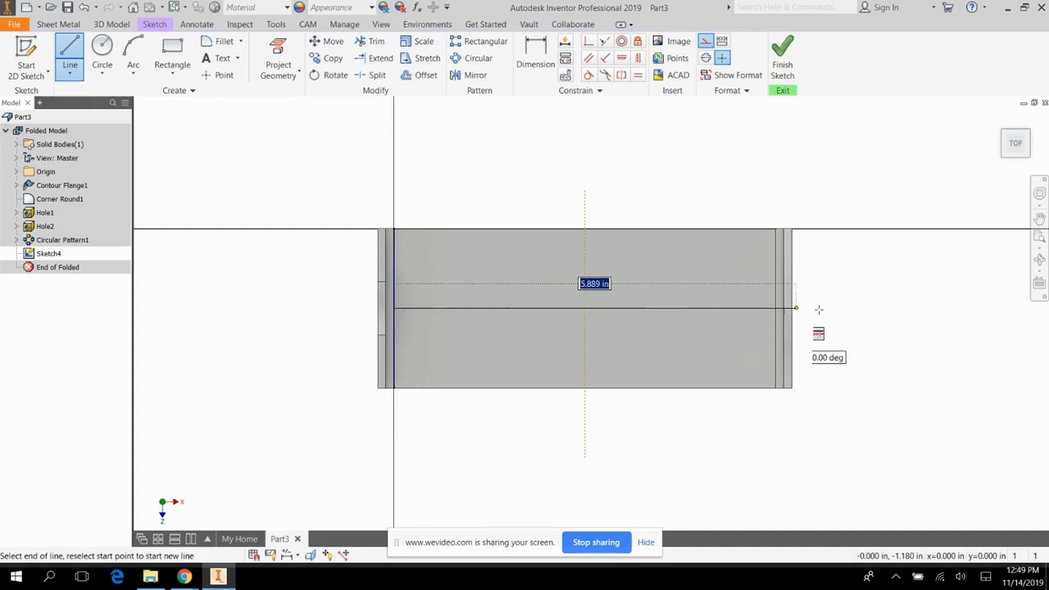
click(844, 309)
key(Escape)
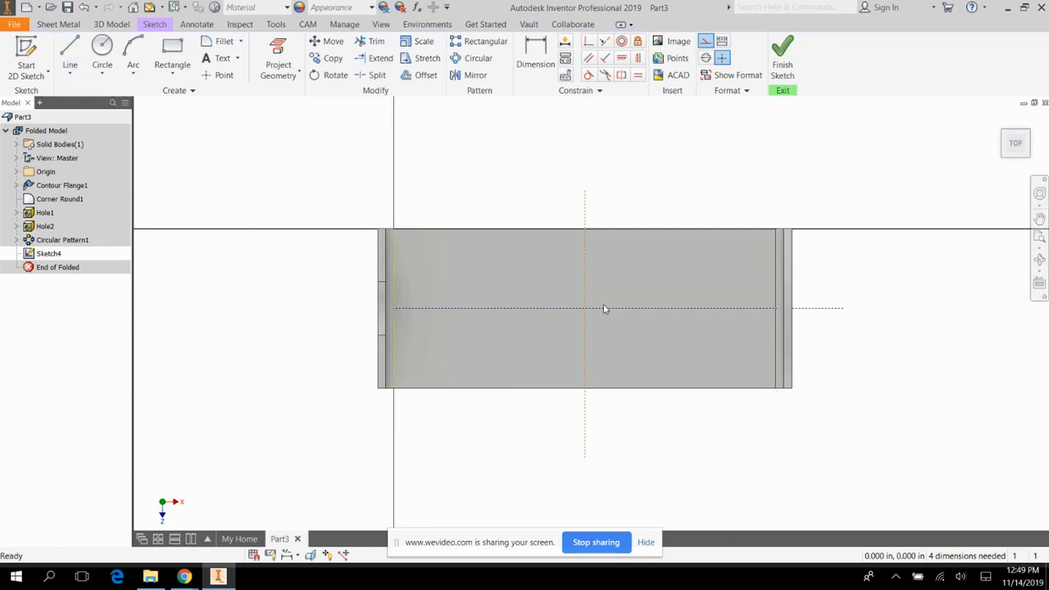
Place two sketch points on the horizontal construction line, one on each side of the vertical construction line.
click(218, 74)
click(665, 308)
click(474, 310)
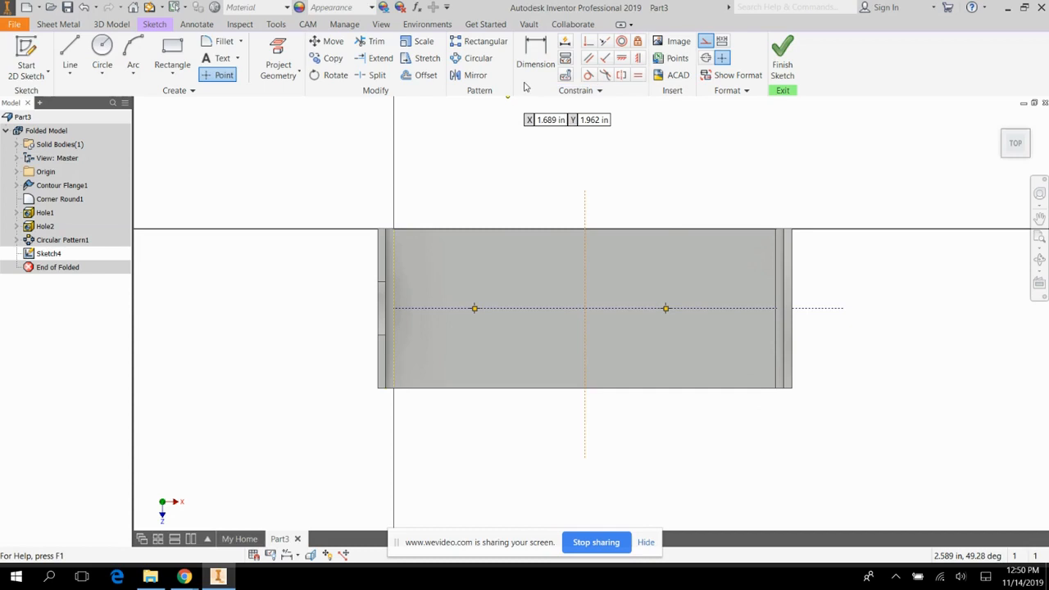
Dimension the right sketch point 1.48 in from the vertical construction line.
click(535, 59)
click(584, 327)
click(665, 309)
click(653, 333)
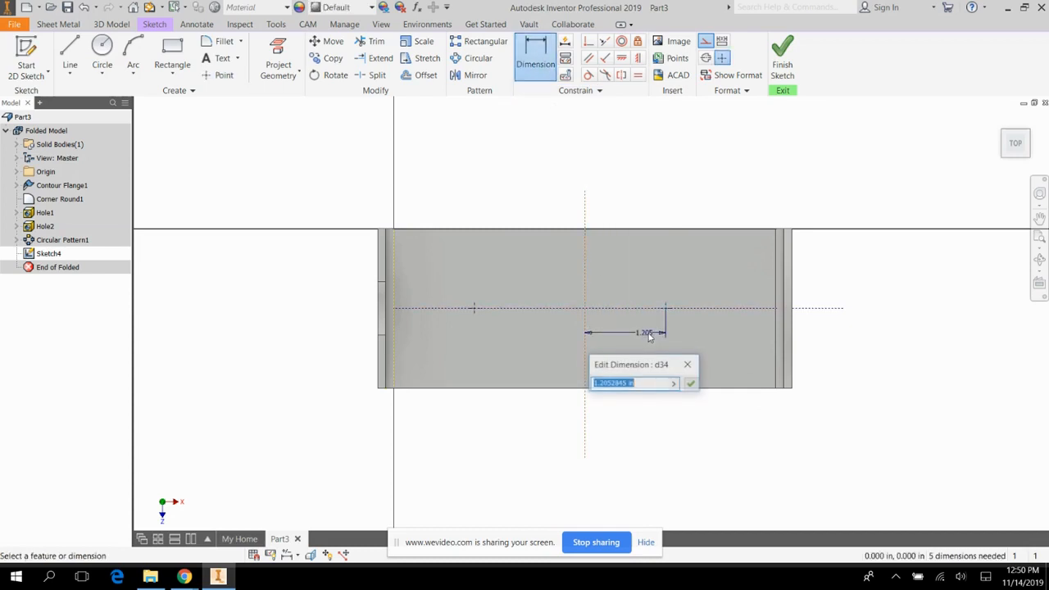
text(1.48)
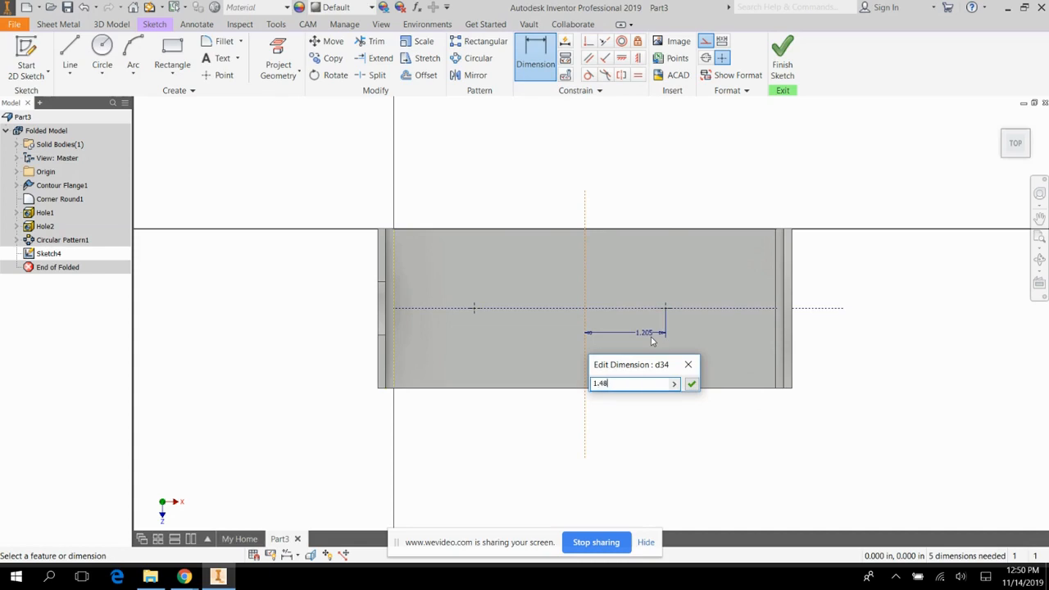
key(Return)
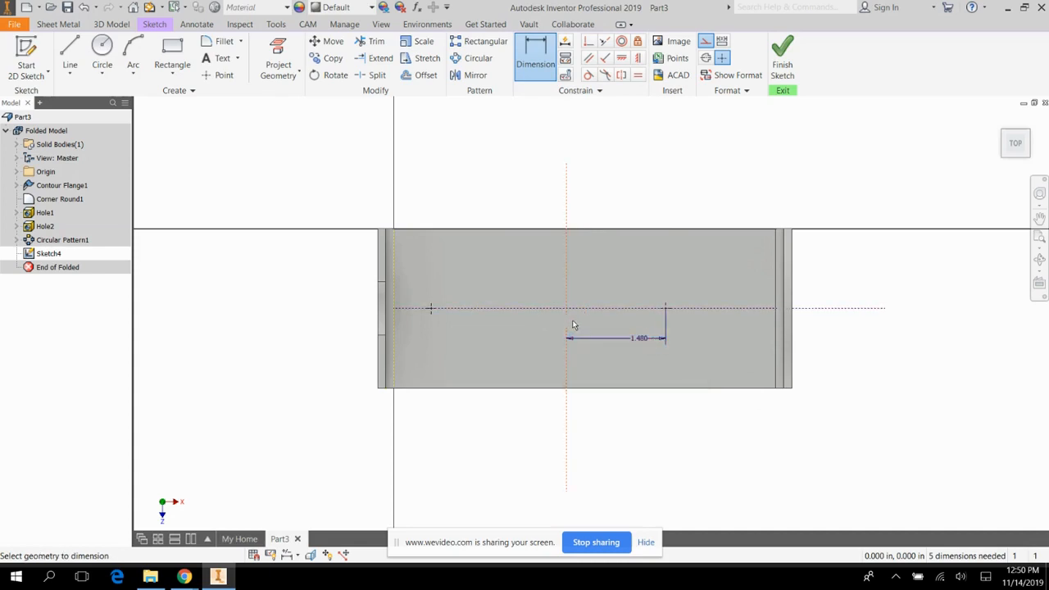
Dimension the left sketch point 1.48 in from the vertical construction line.
click(566, 327)
click(430, 309)
click(478, 327)
text(1.48)
key(Return)
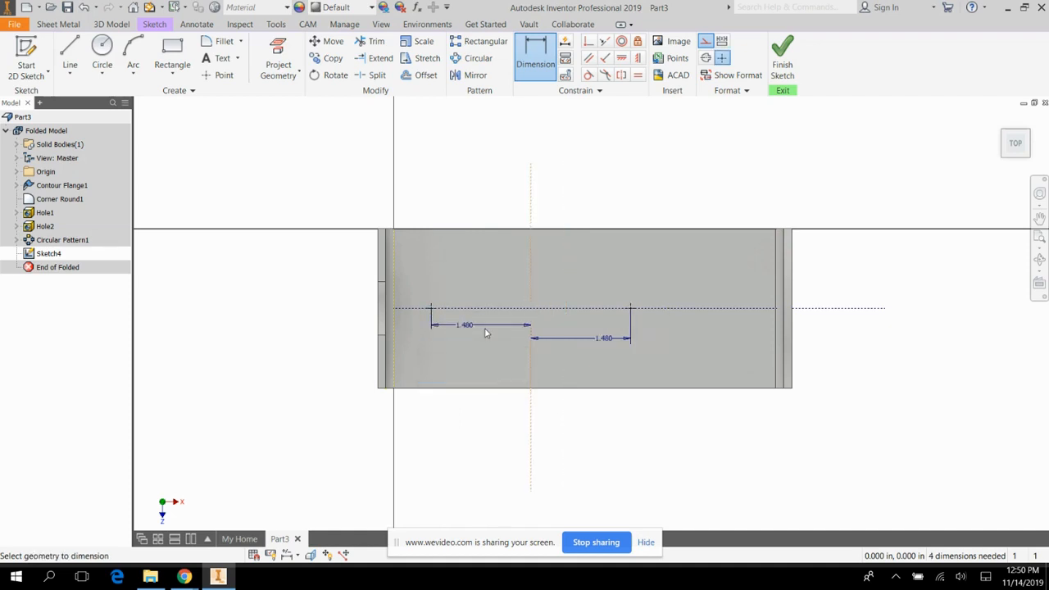
click(393, 262)
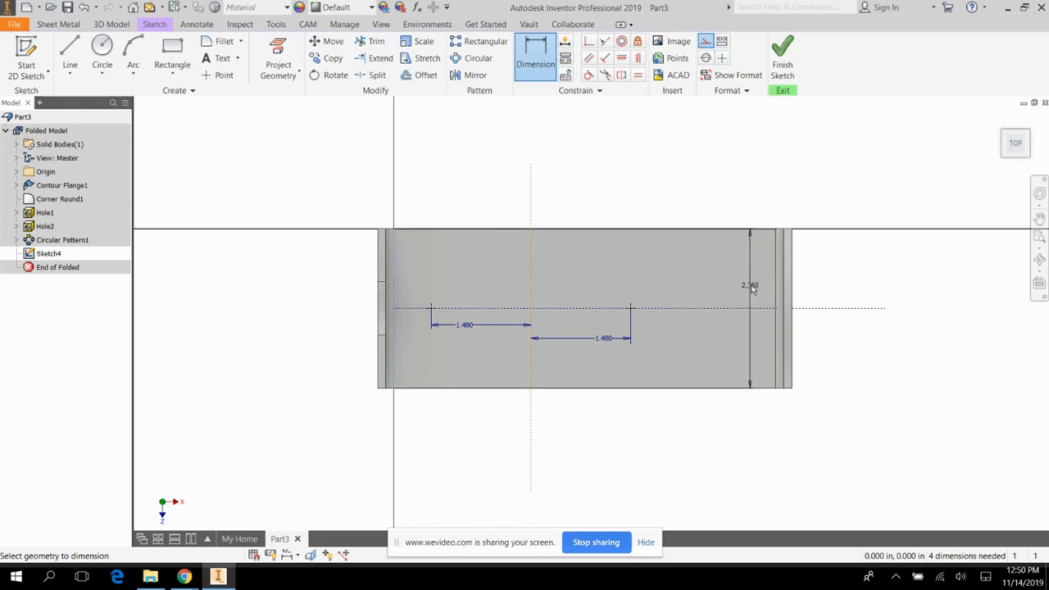
click(775, 287)
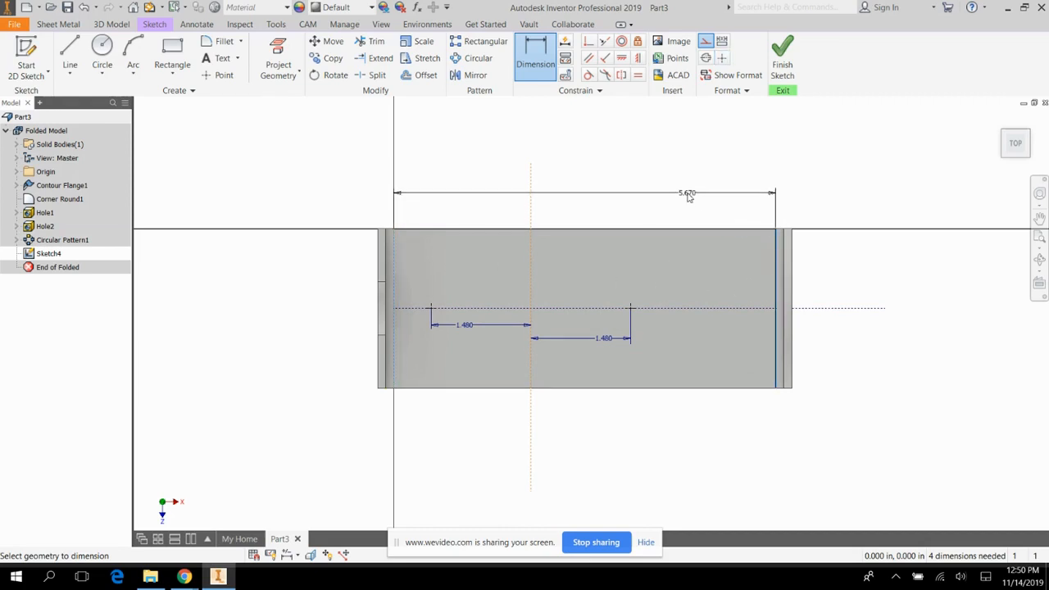
click(691, 200)
click(231, 119)
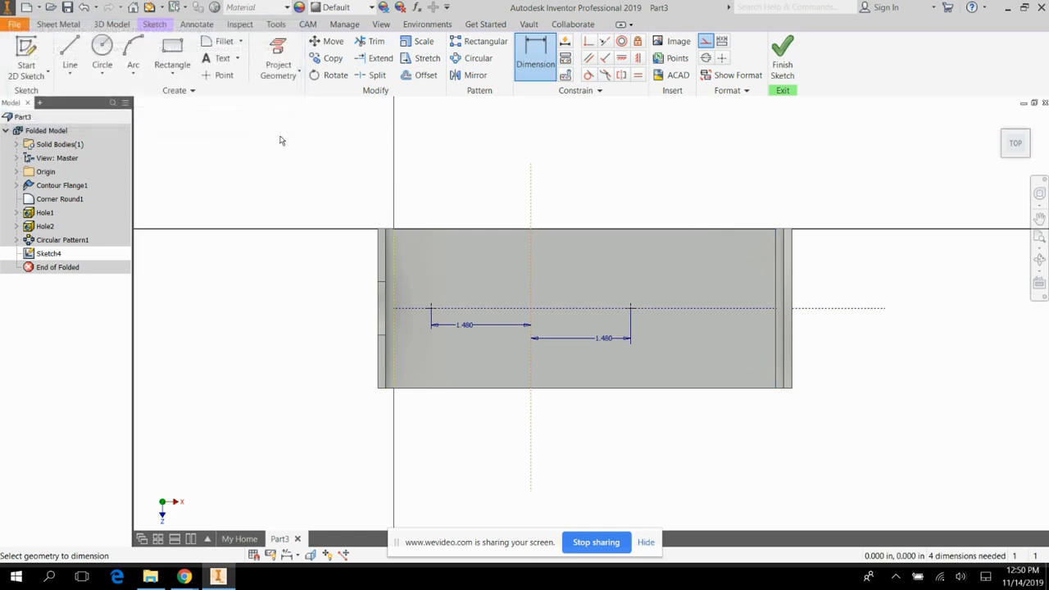
Add a driven dimension between the left and right bend edges of the base above the part.
click(395, 267)
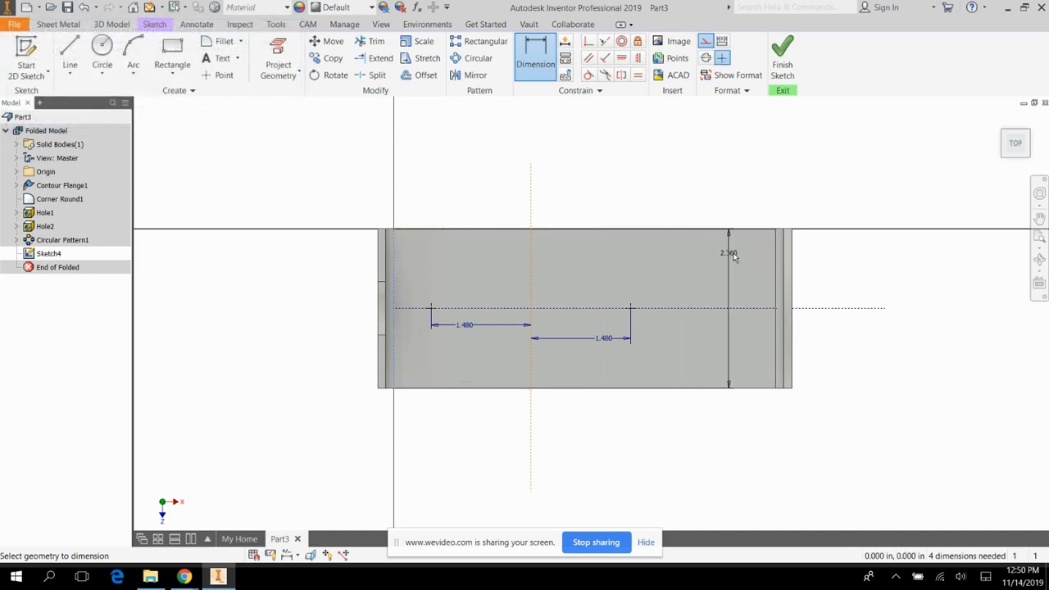
click(777, 256)
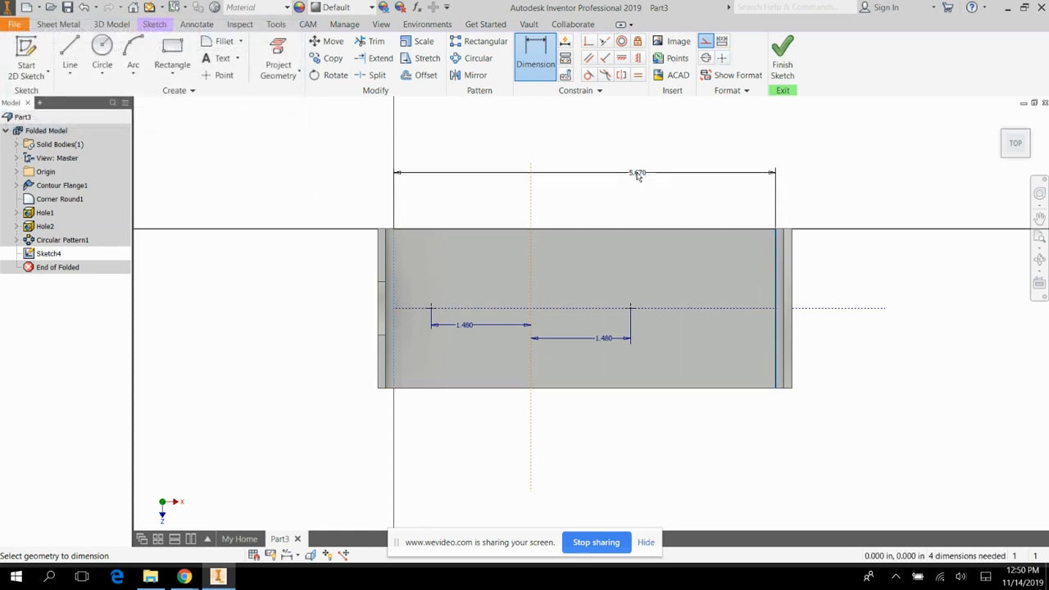
click(530, 161)
click(278, 120)
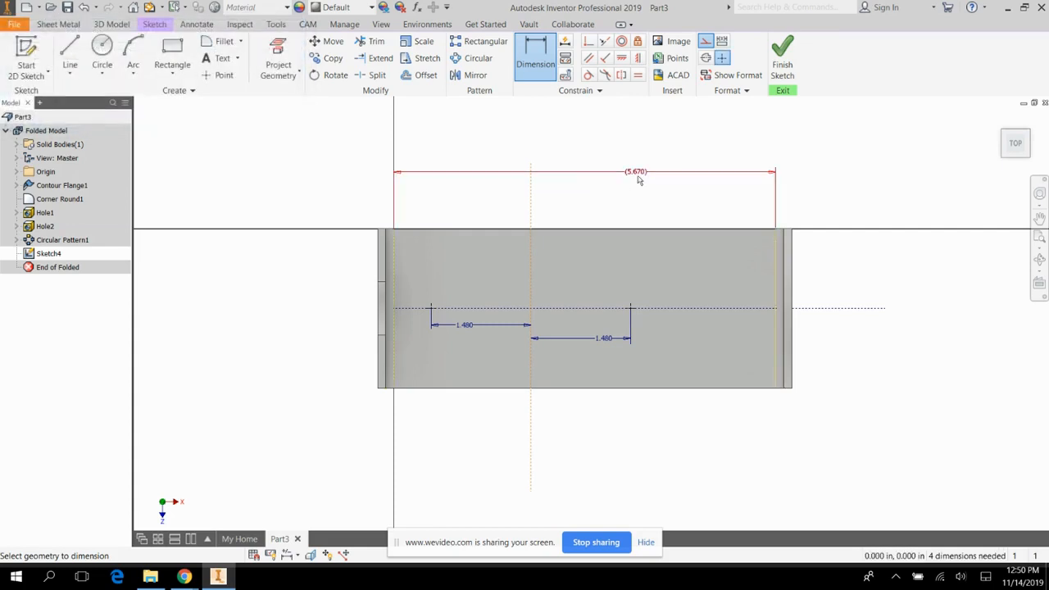
Dimension the vertical construction line 2.835 in from the left bend edge, half the base length, and finish the sketch.
click(387, 250)
click(530, 254)
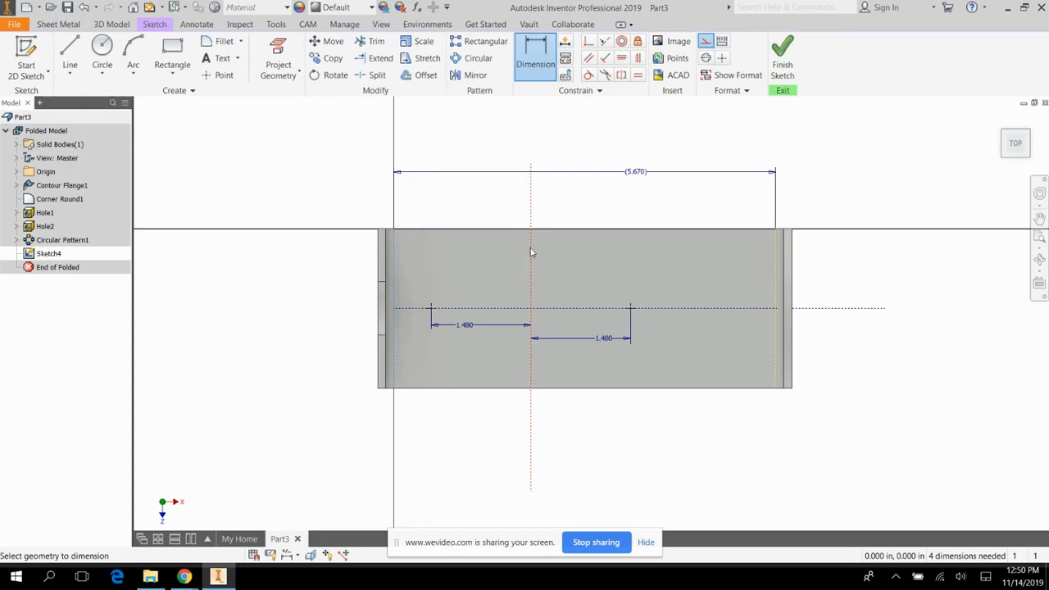
click(478, 251)
text(5.67)
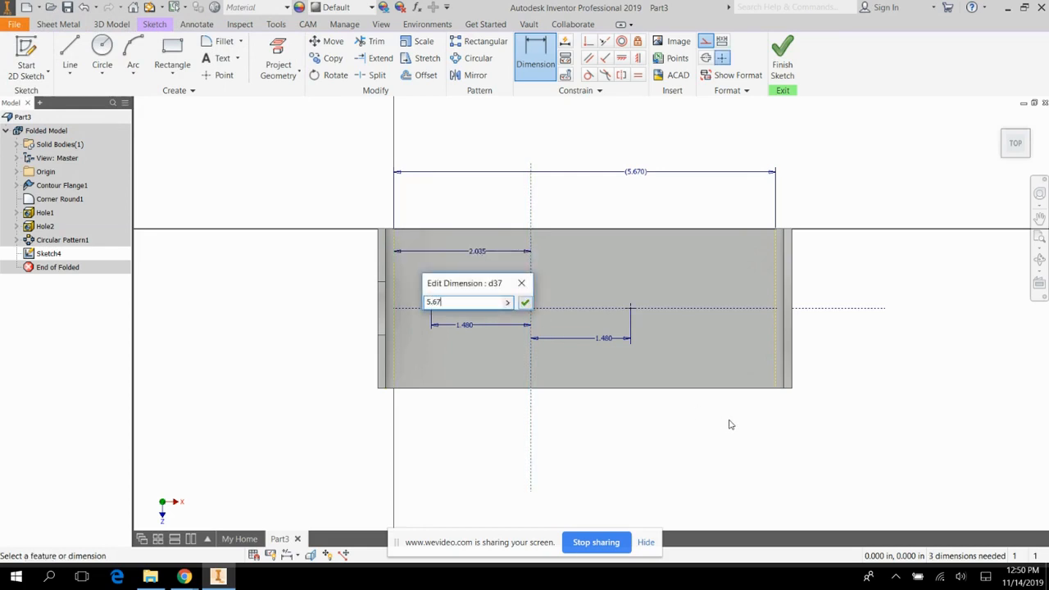
key(Return)
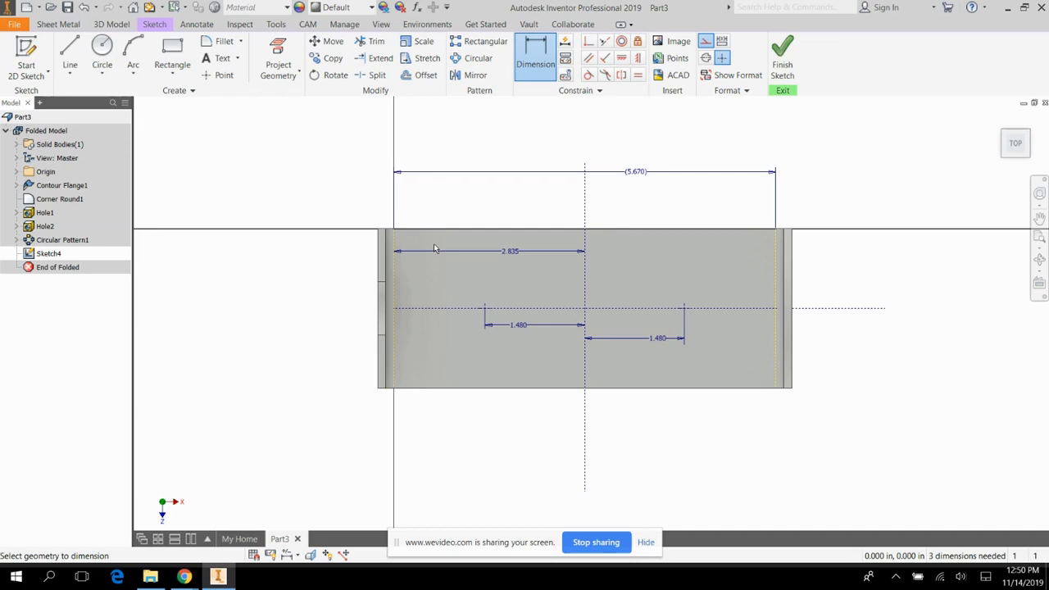
click(782, 54)
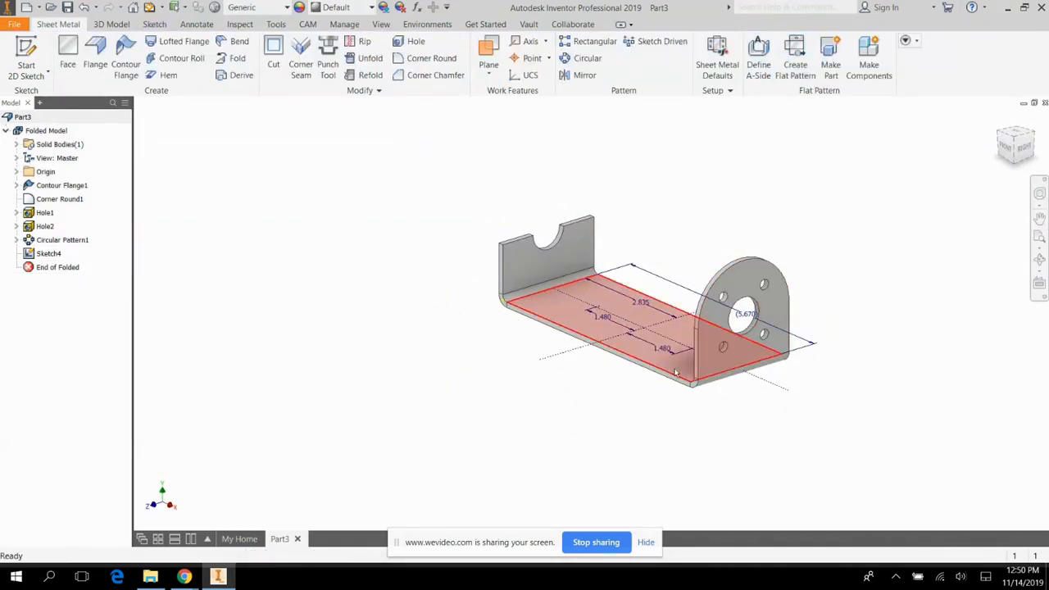
Start the Punch Tool and load the obround punch from the Punches folder.
click(327, 58)
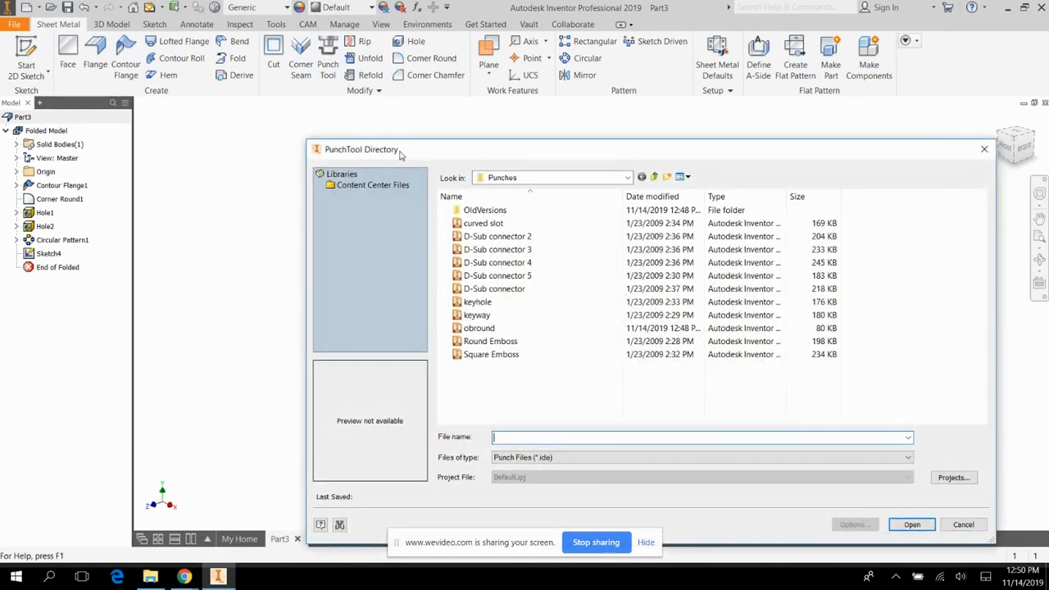
drag(400, 155, 244, 44)
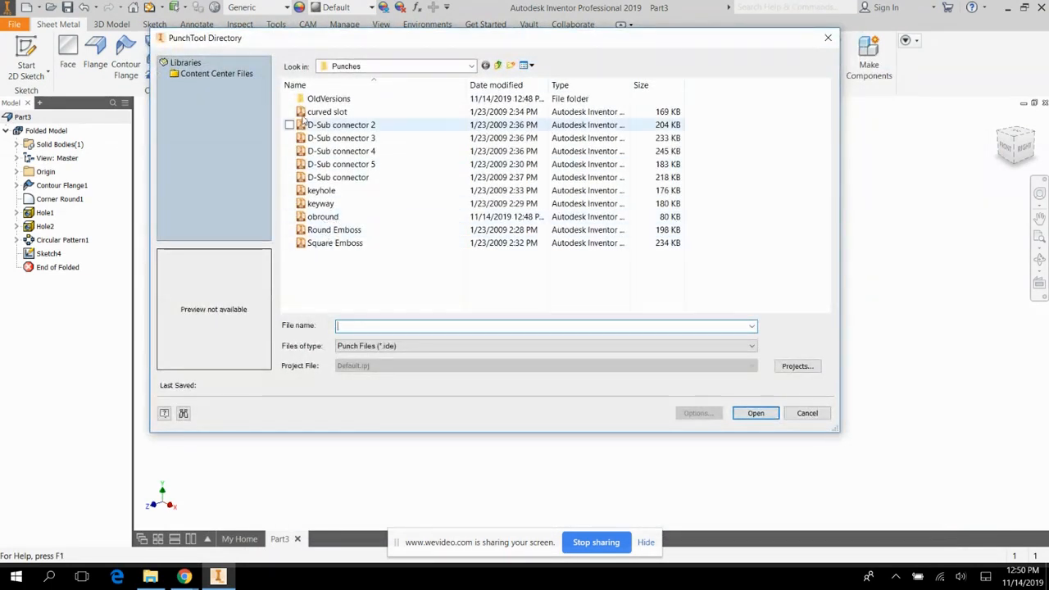
click(320, 217)
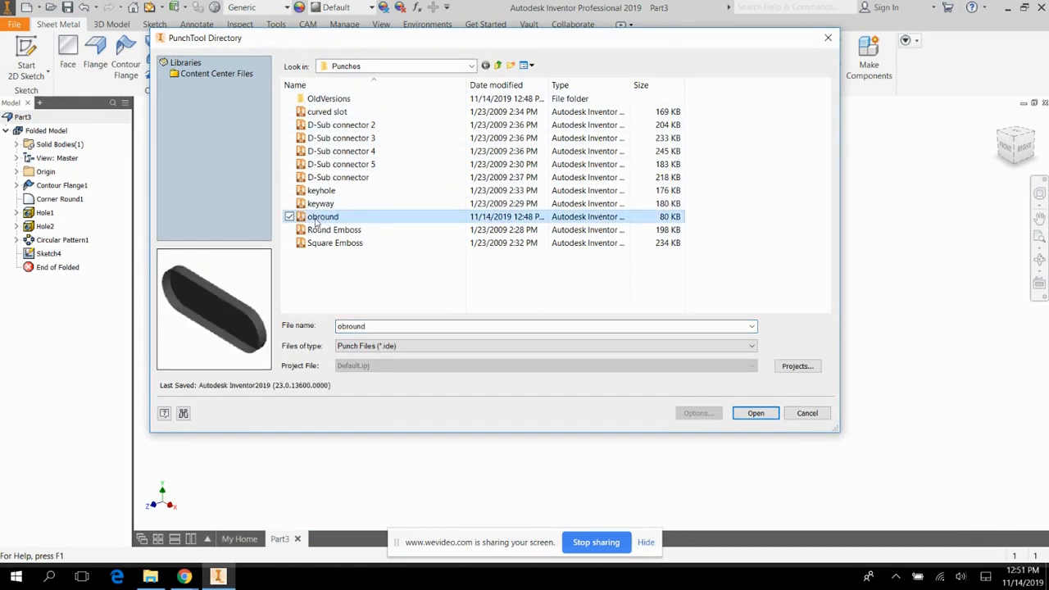
click(753, 415)
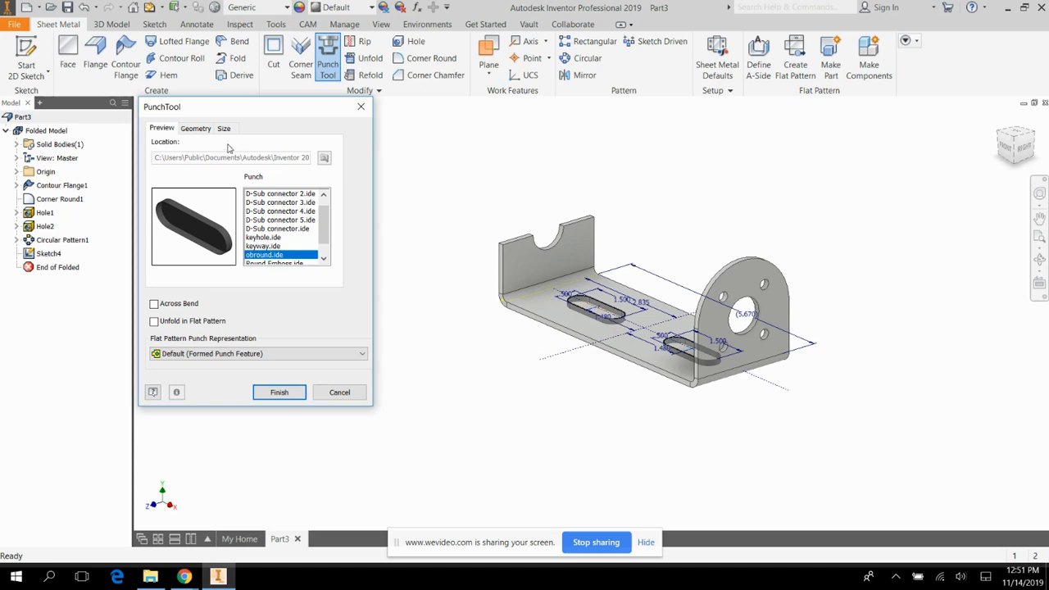
Set the obround punch's width to 0.39 in and length to 1.57 in, and create both slots in the base.
click(197, 129)
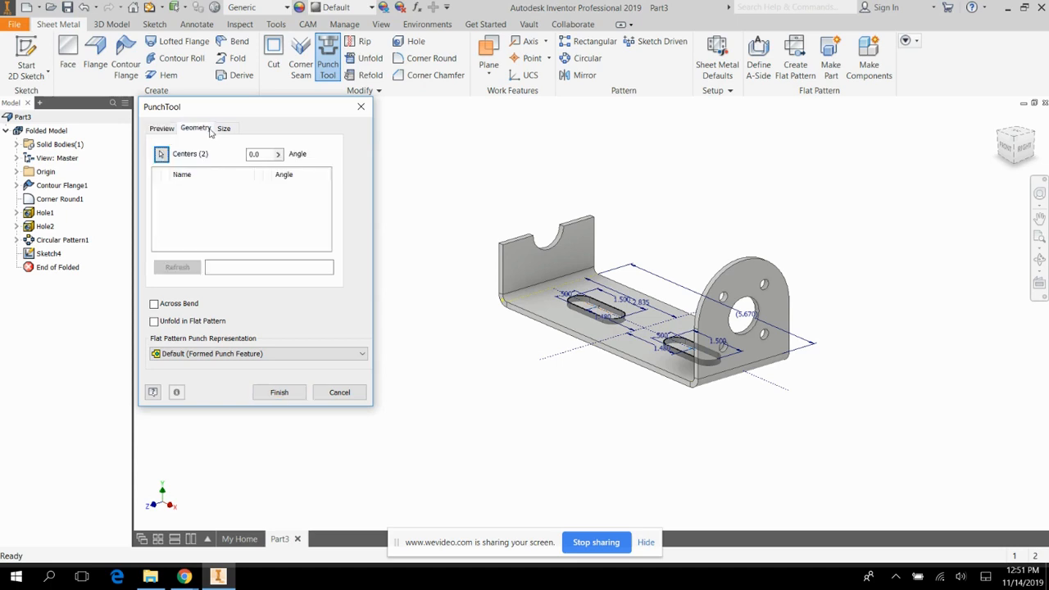
click(164, 132)
click(224, 129)
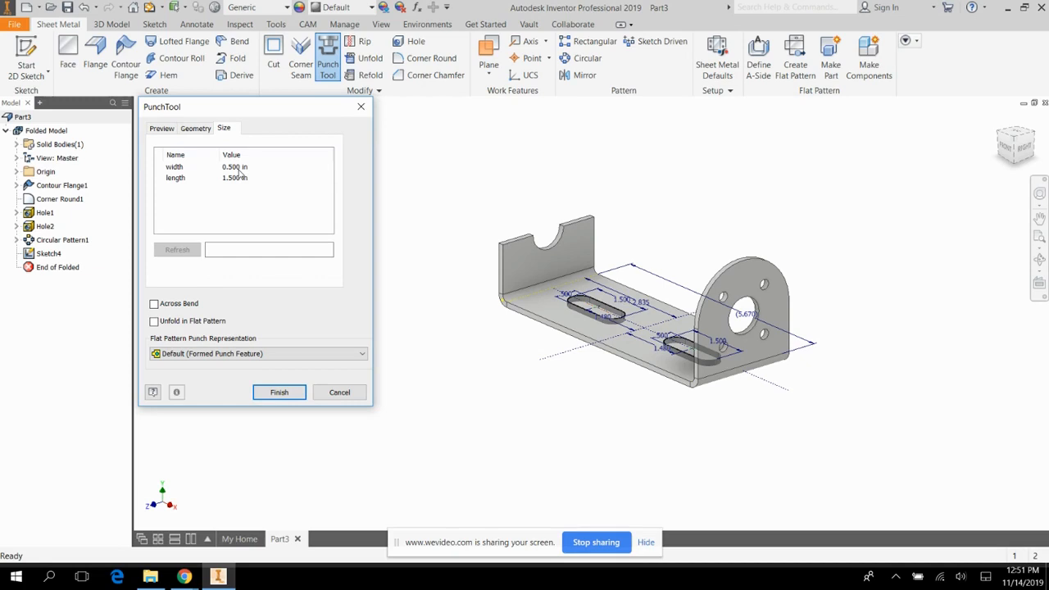
click(236, 167)
key(BackSpace)
text(.39)
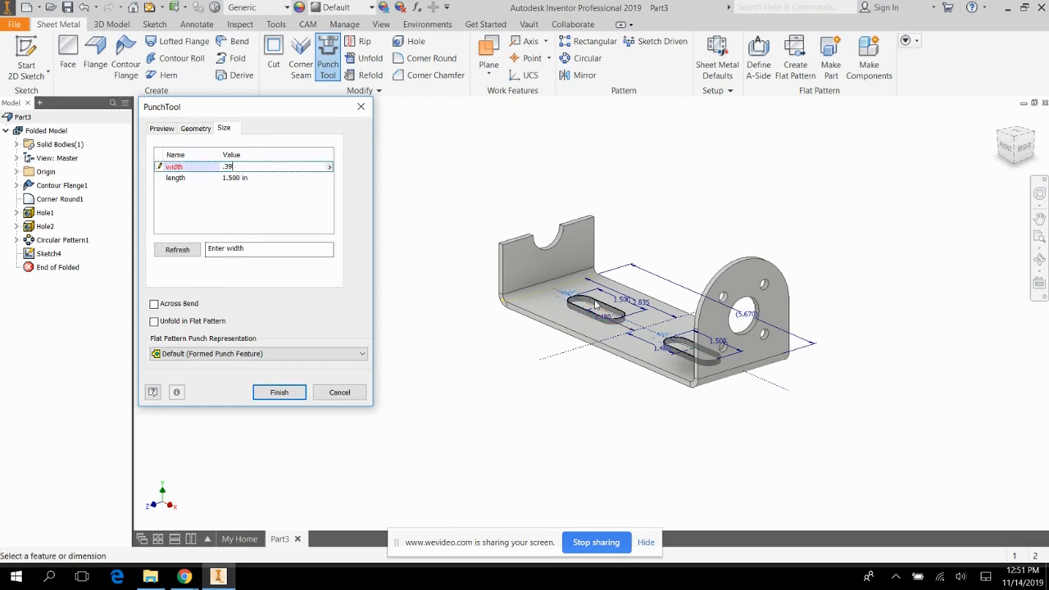
click(232, 179)
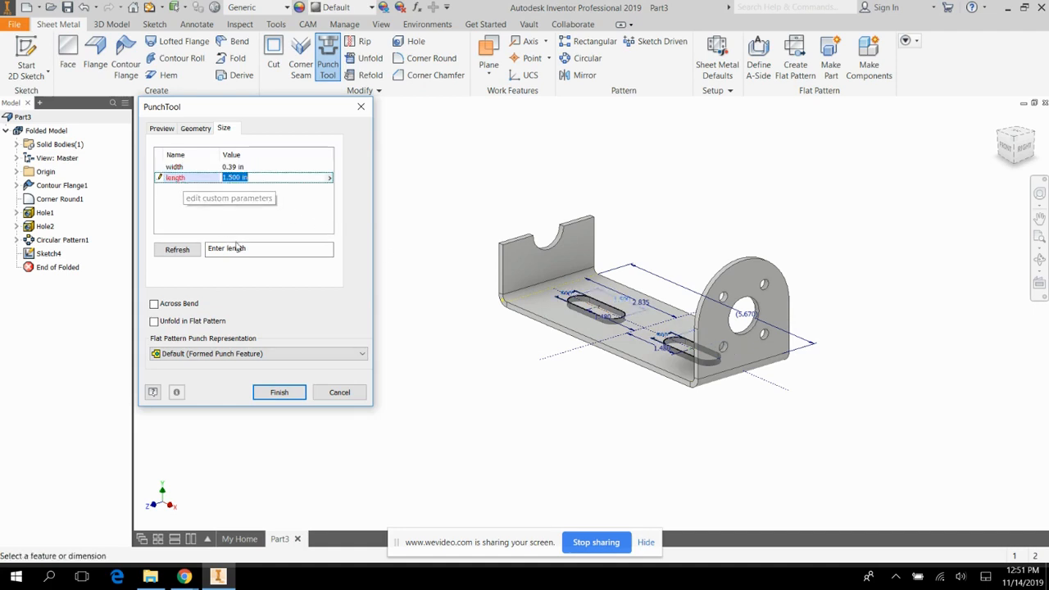
text(1.57)
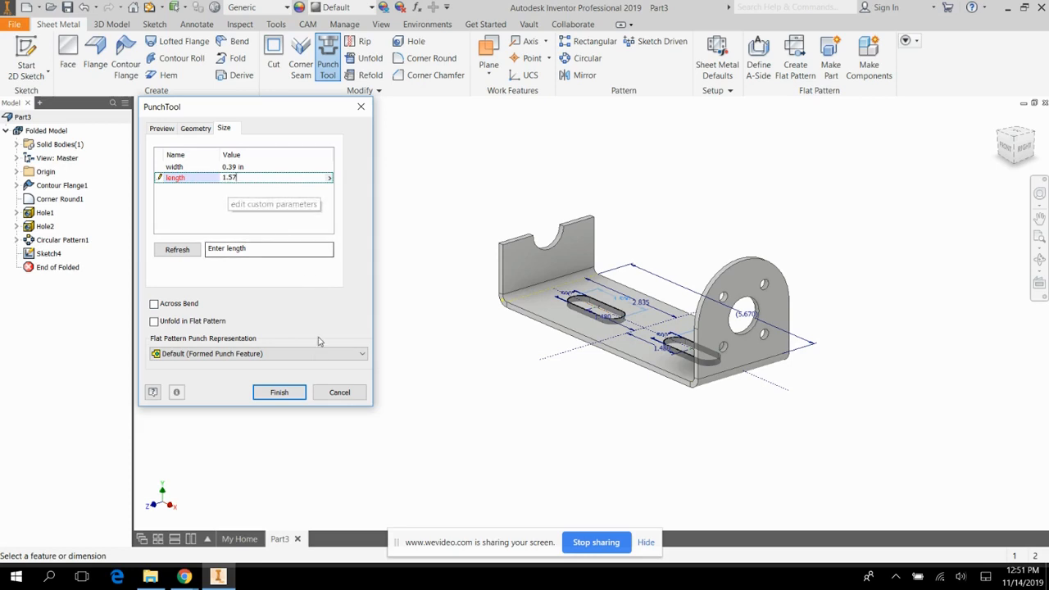
click(299, 394)
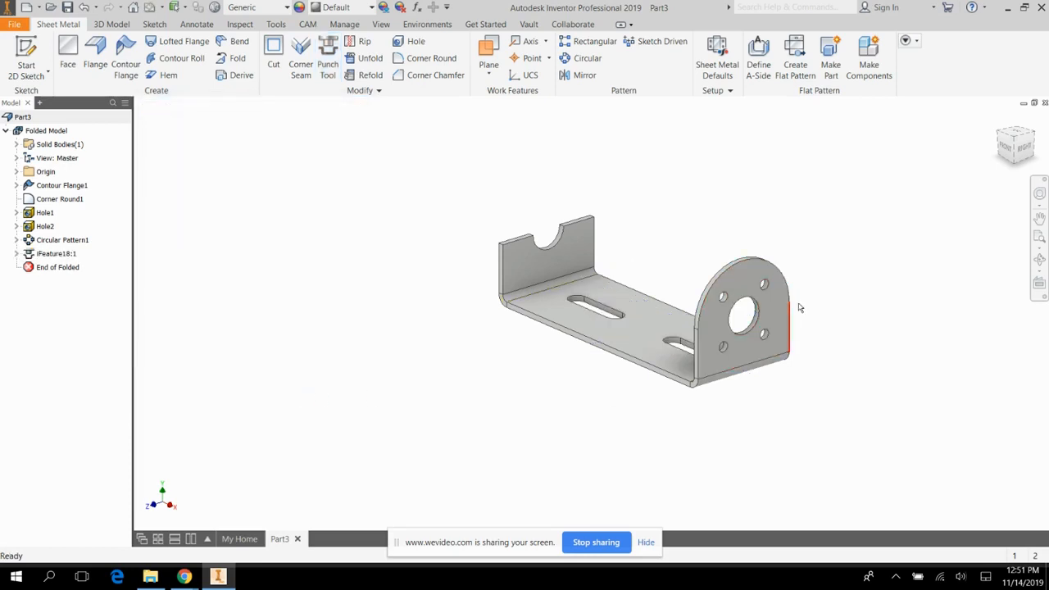
Start a sketch on the slotted base face and draw a 0.78 in diameter circle centered on the midpoint of its upper long edge.
click(1039, 263)
drag(648, 303, 651, 351)
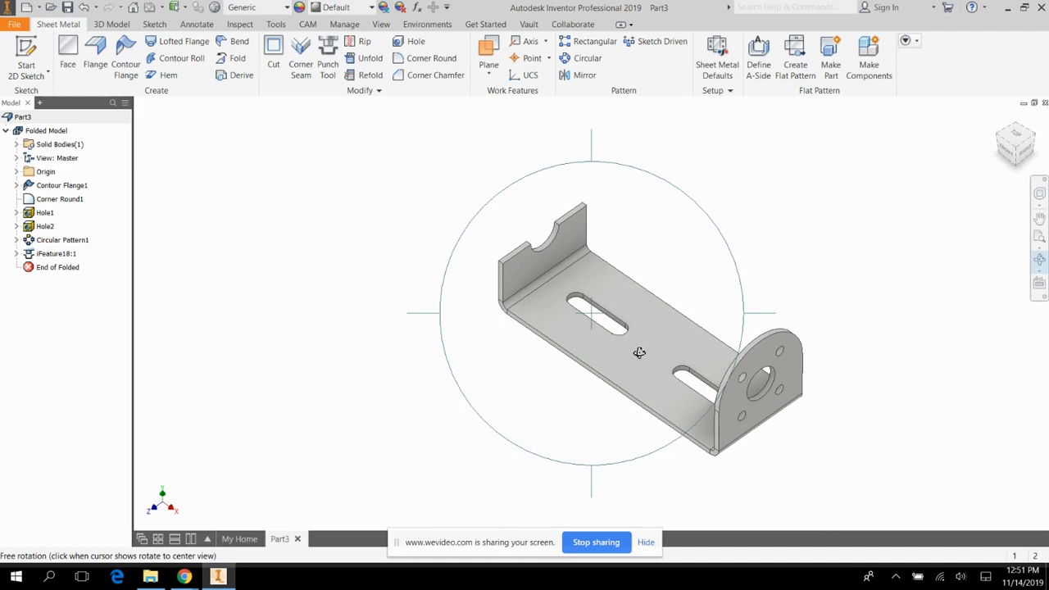
click(26, 51)
click(642, 367)
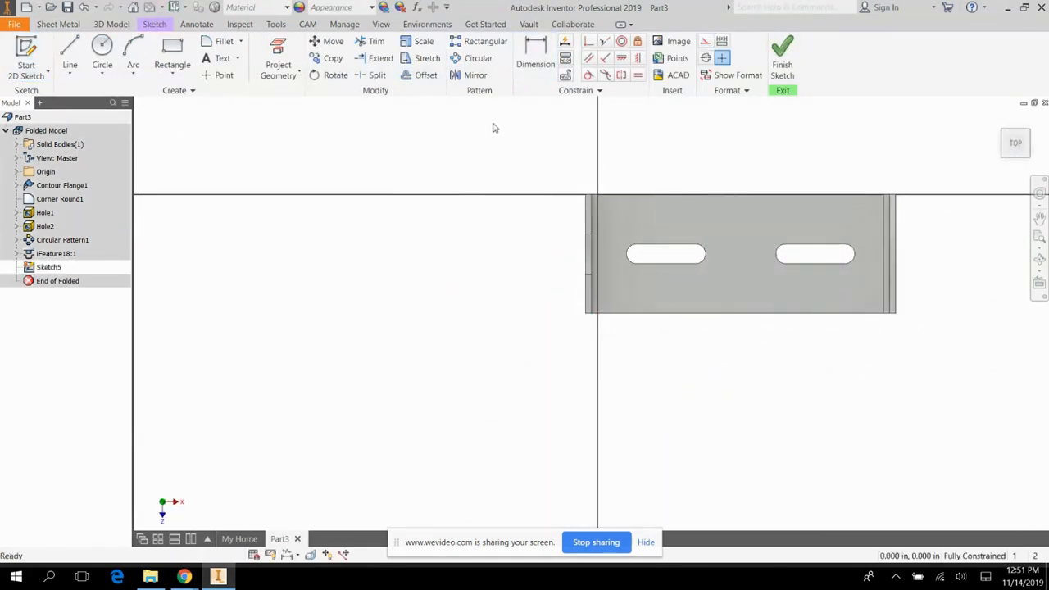
click(101, 48)
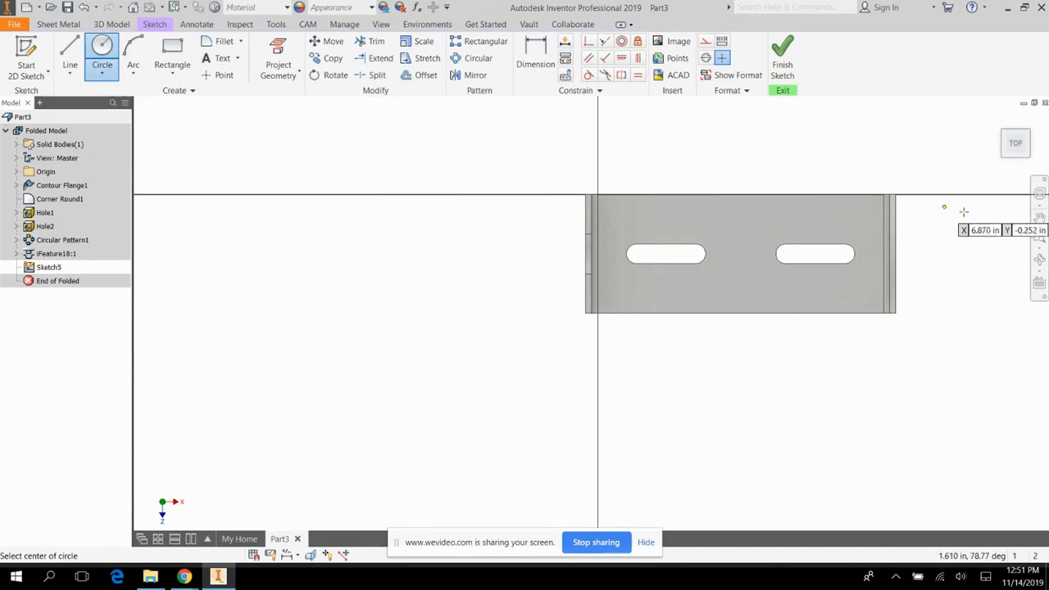
click(741, 195)
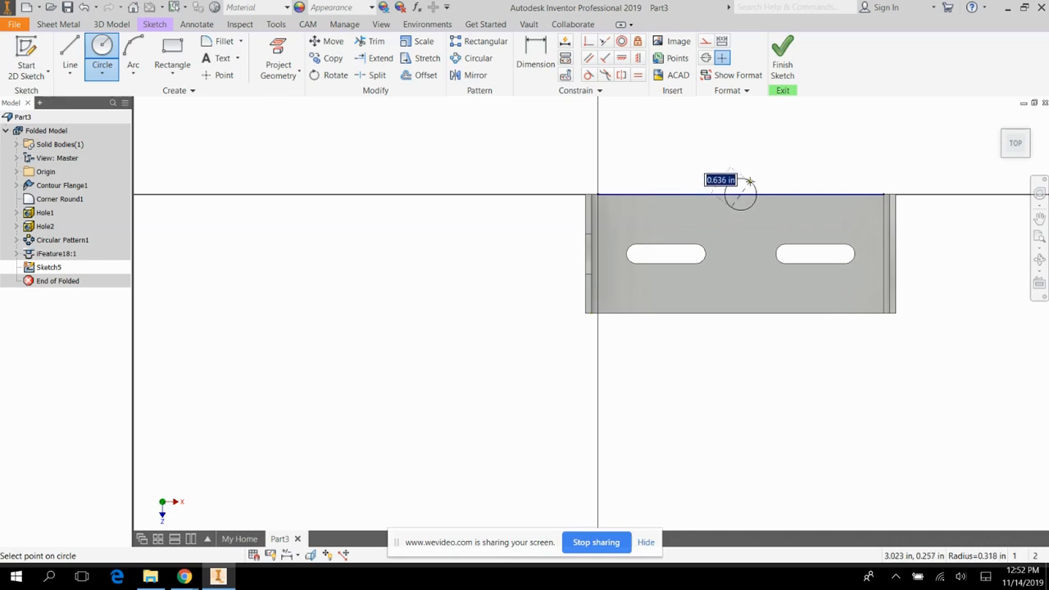
text(.)
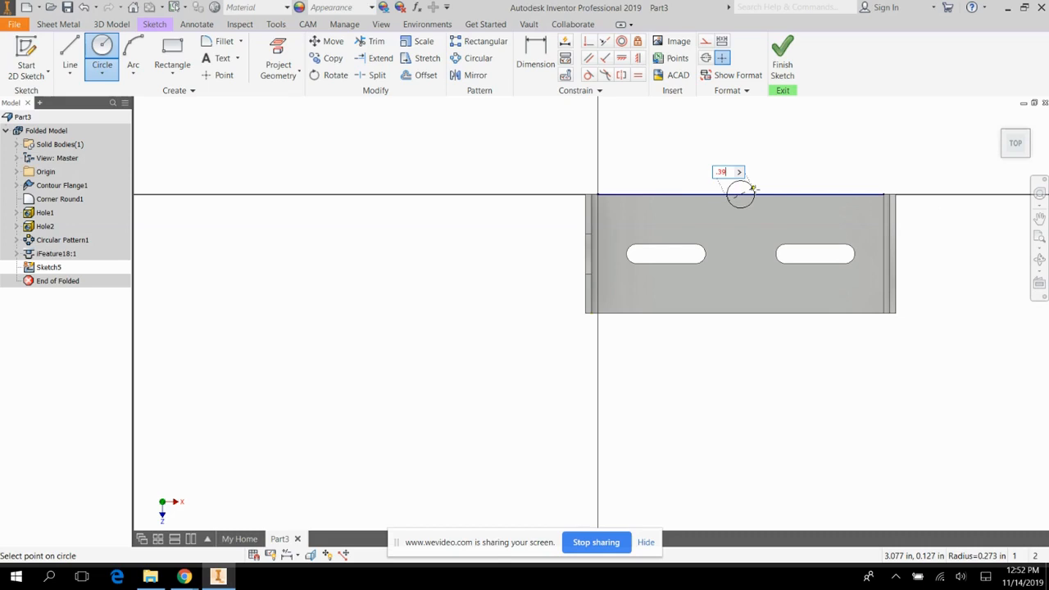
text(39)
key(Return)
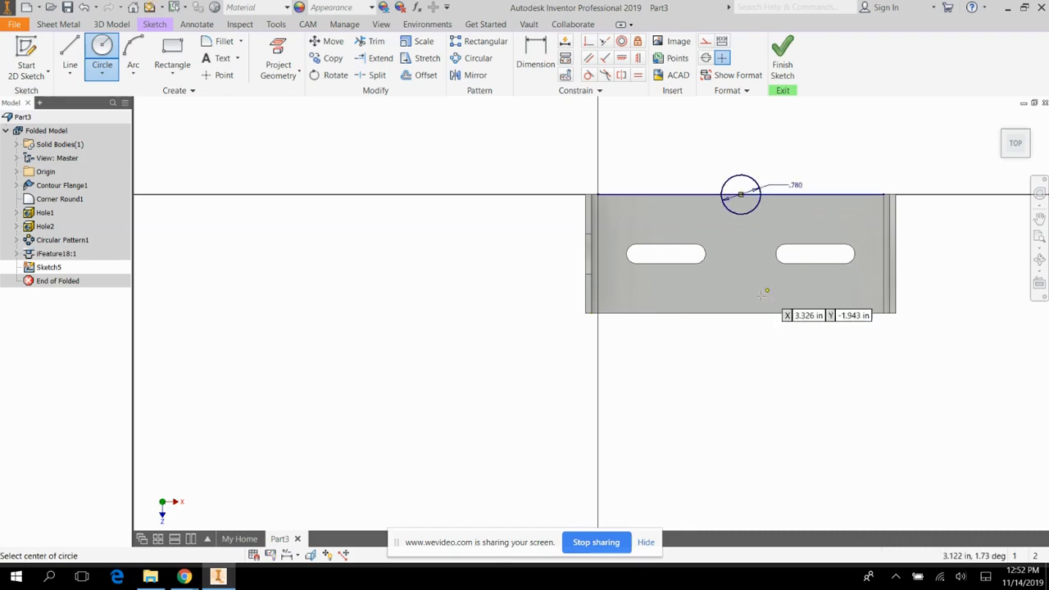
Draw a 0.78 in diameter circle centered on the midpoint of the base's lower long edge and finish the sketch.
click(741, 313)
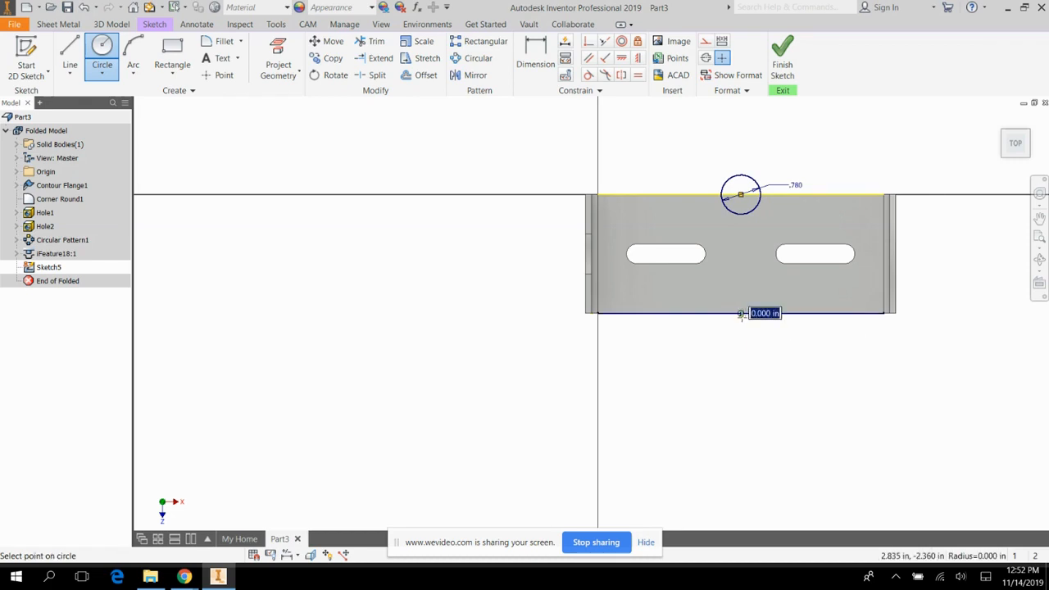
text(.39)
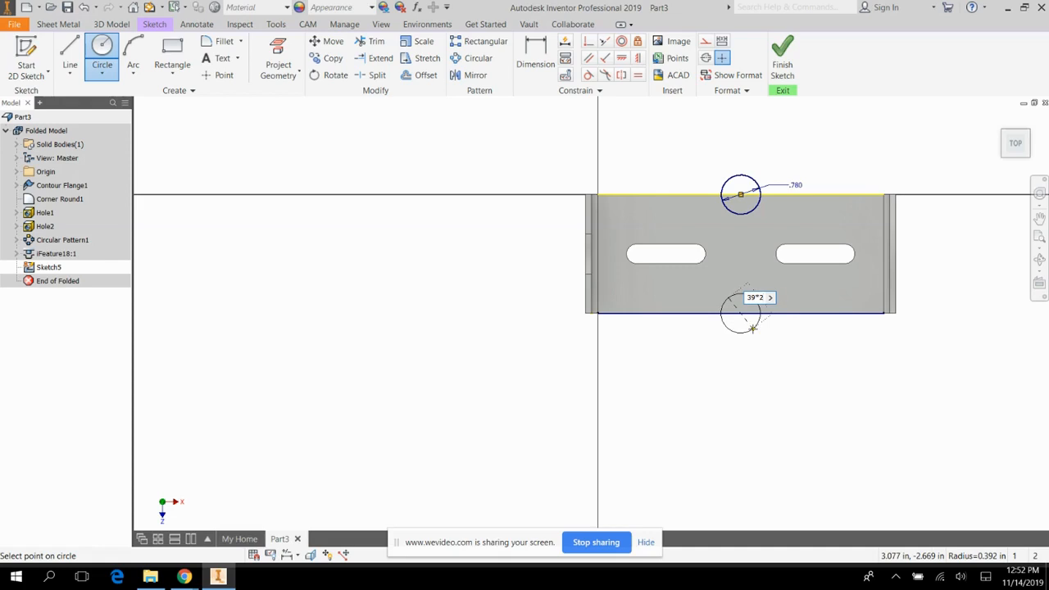
key(Return)
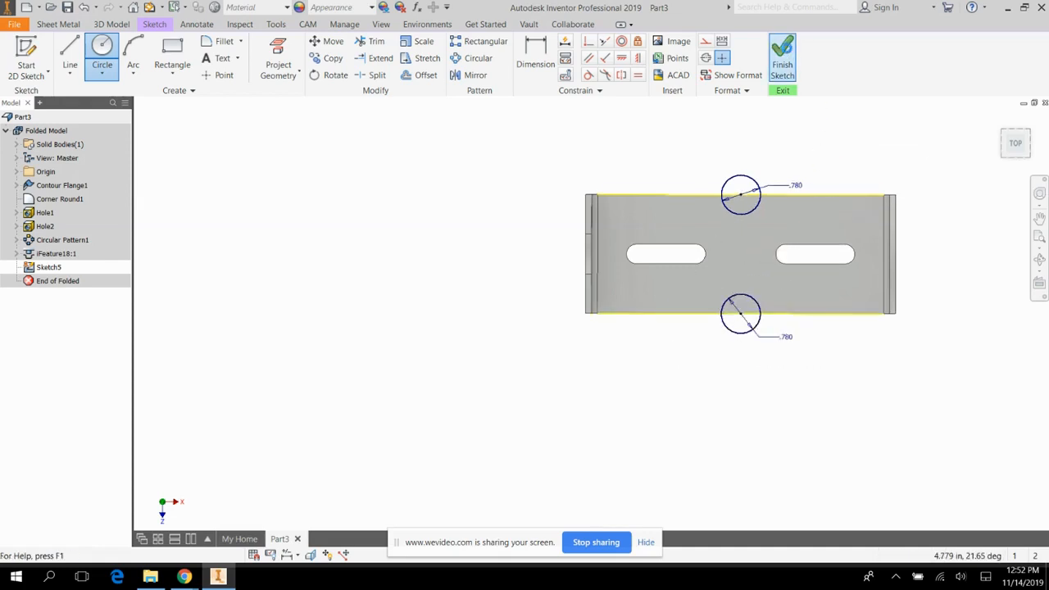
click(782, 58)
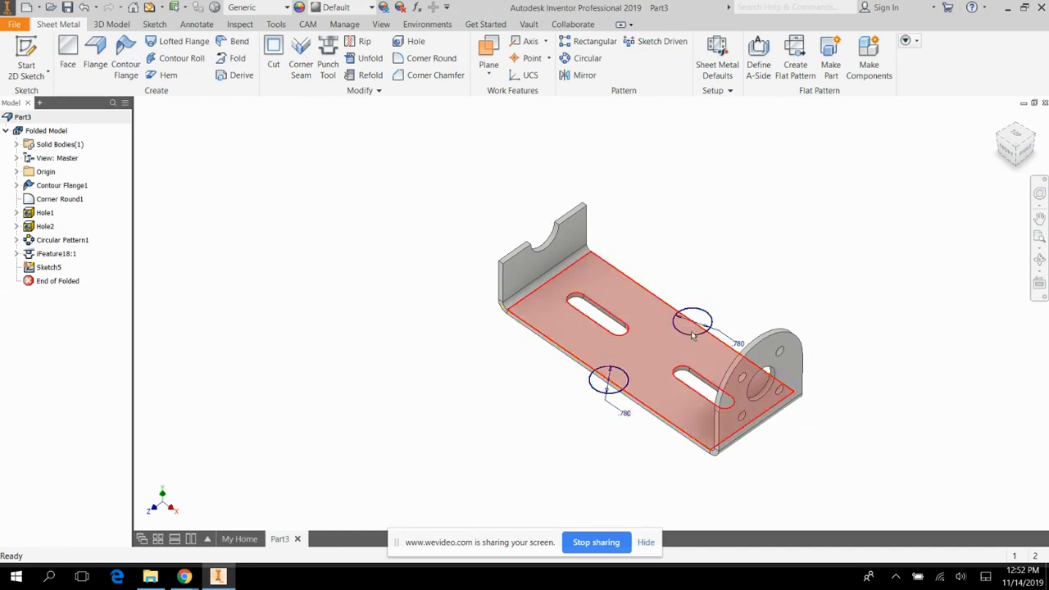
Cut both edge circles out of the base to a depth of Thickness.
click(275, 51)
click(609, 382)
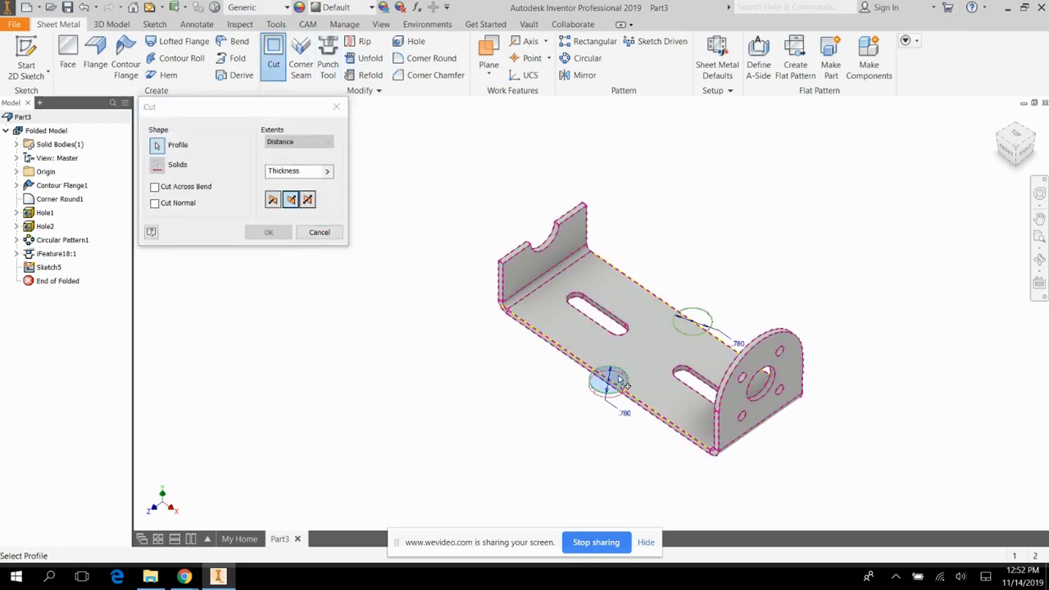
click(694, 323)
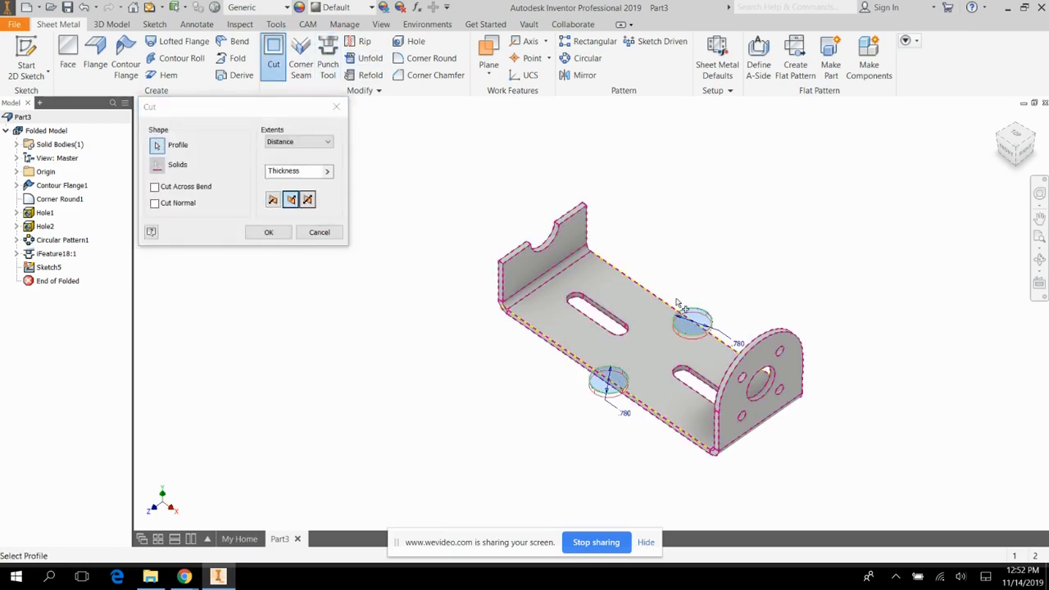
click(284, 233)
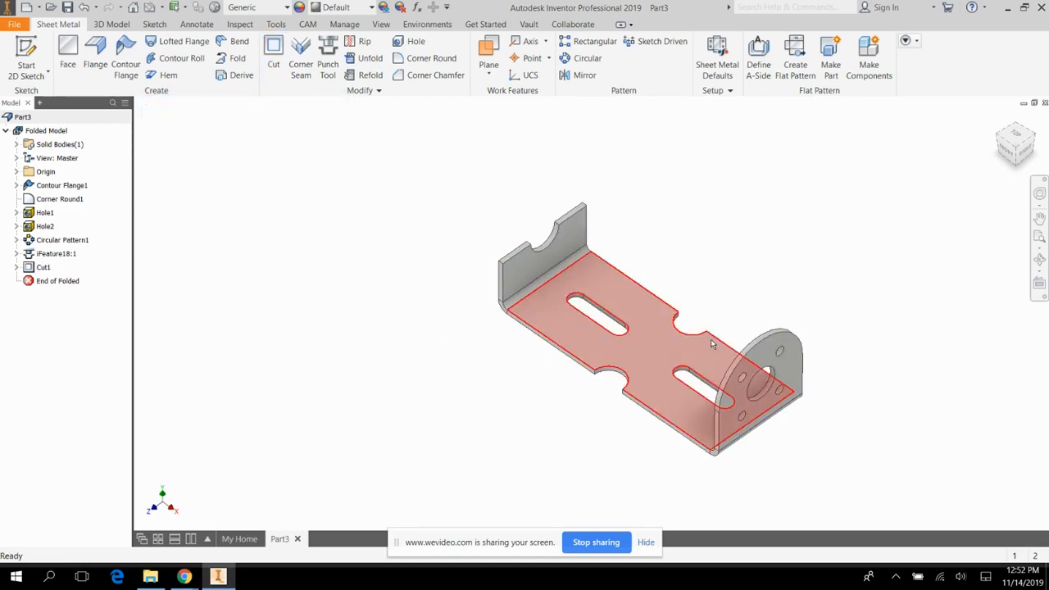
Add flanges 1.18 in high at -45 degrees to both long base edges between the notches and the rounded end flange.
mouse_move(718, 358)
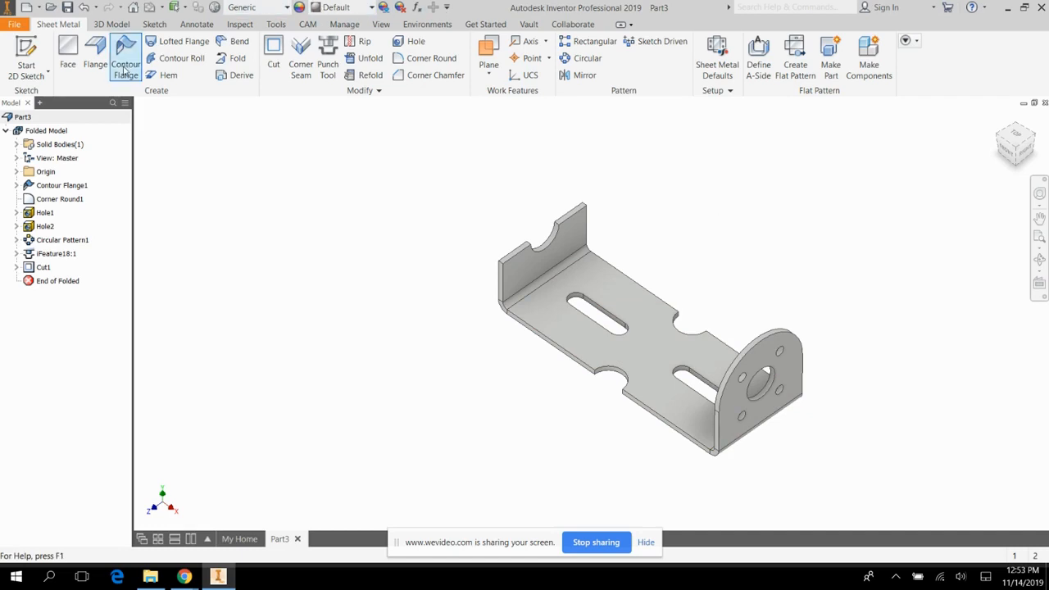
click(95, 53)
click(668, 421)
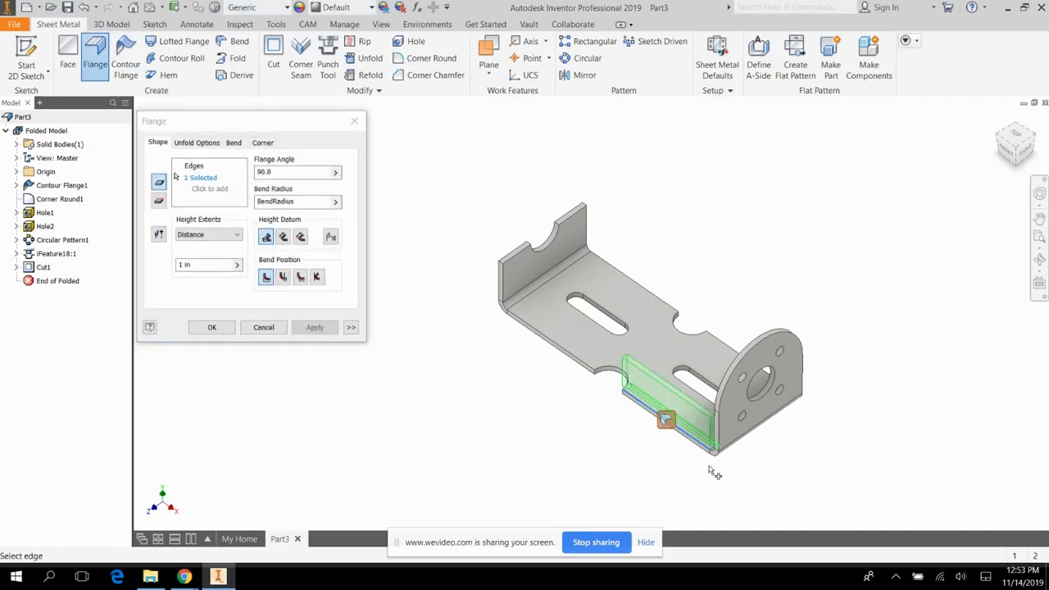
click(732, 350)
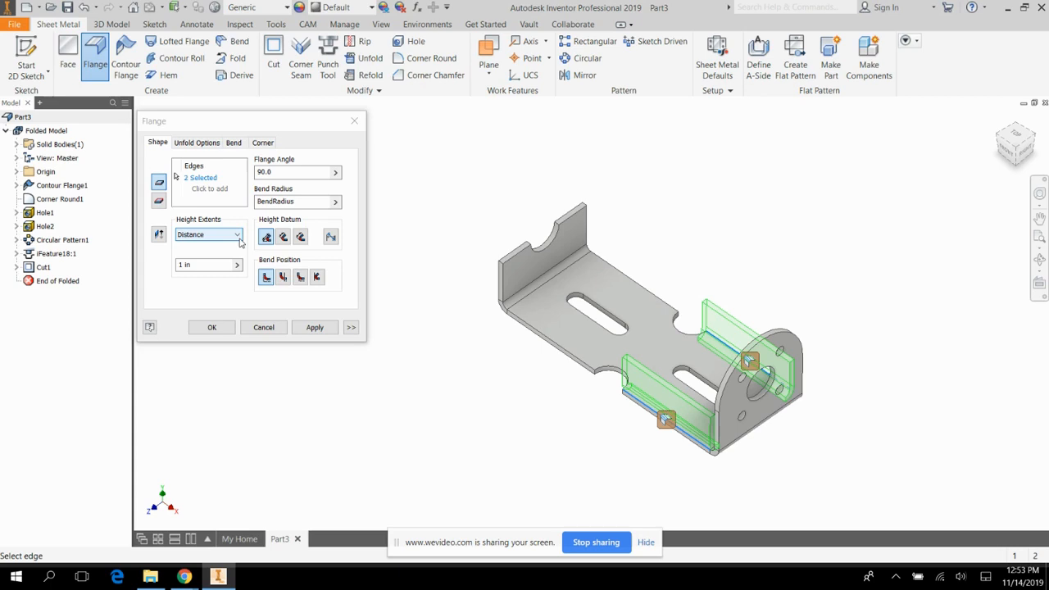
click(209, 264)
text(1.18)
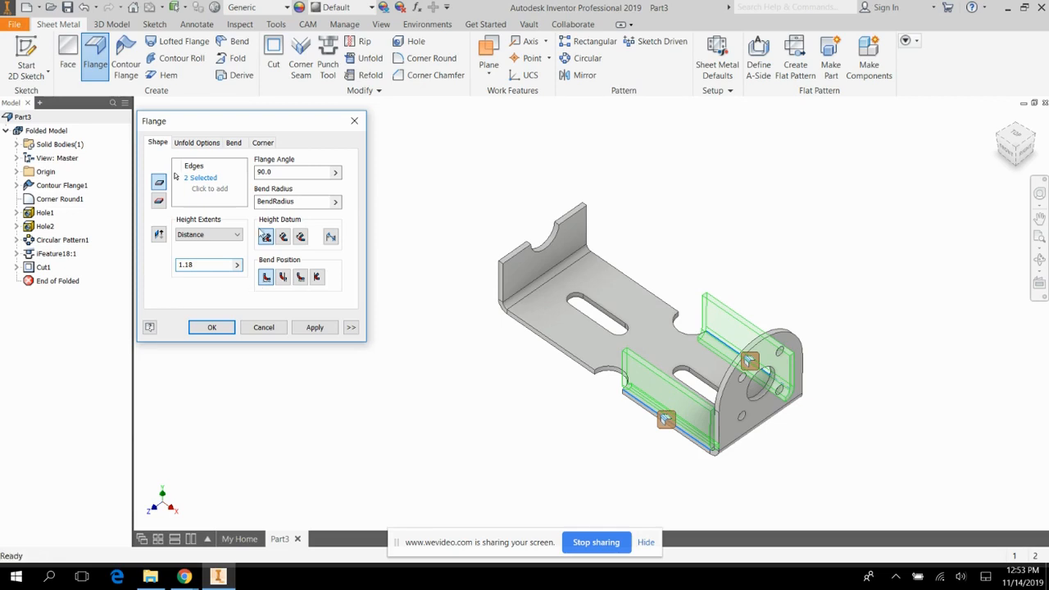
click(275, 172)
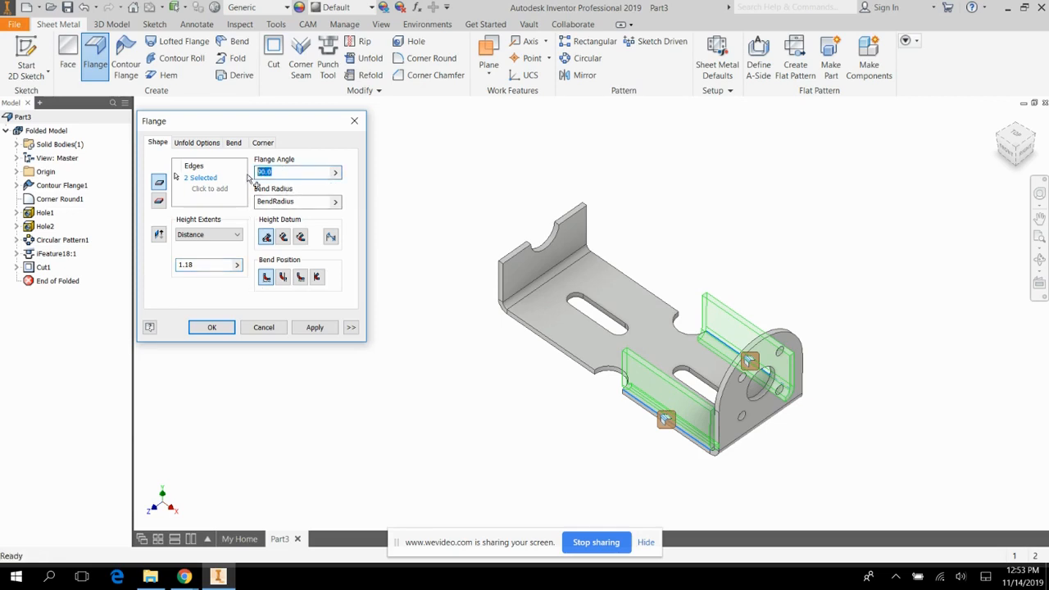
text(-45)
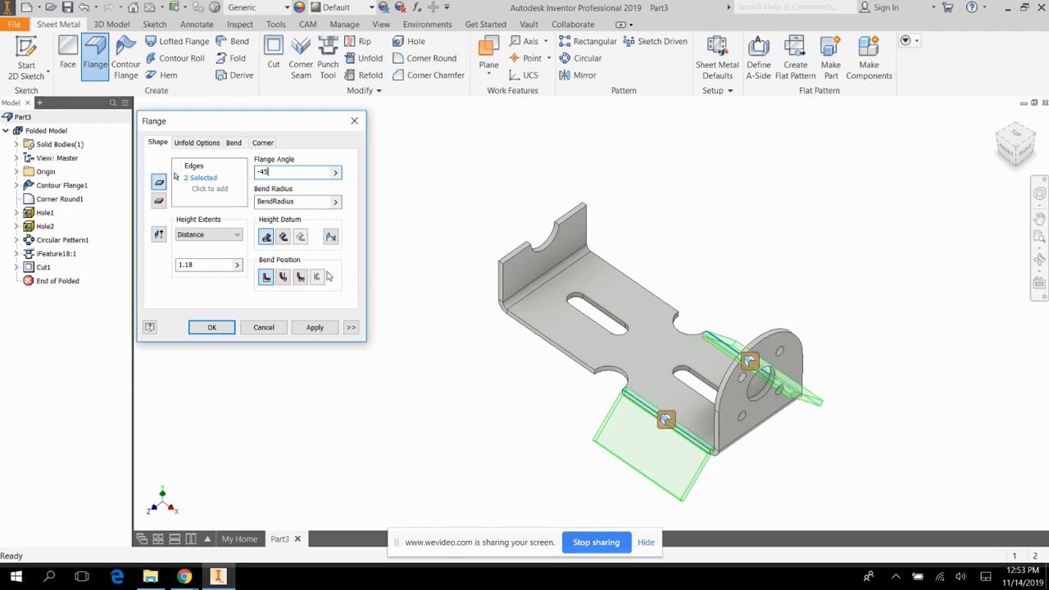
click(331, 328)
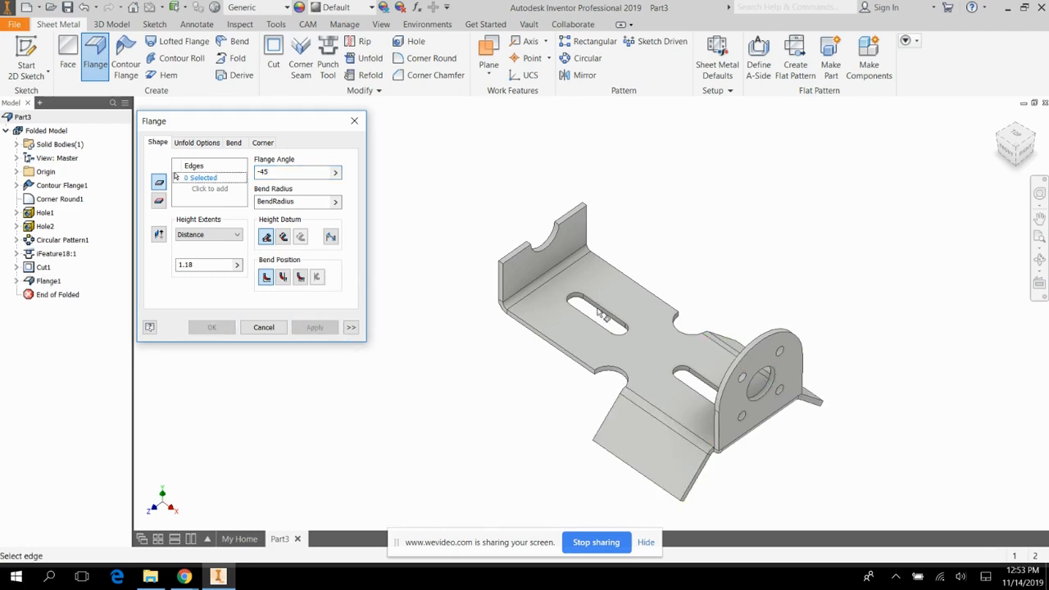
click(364, 122)
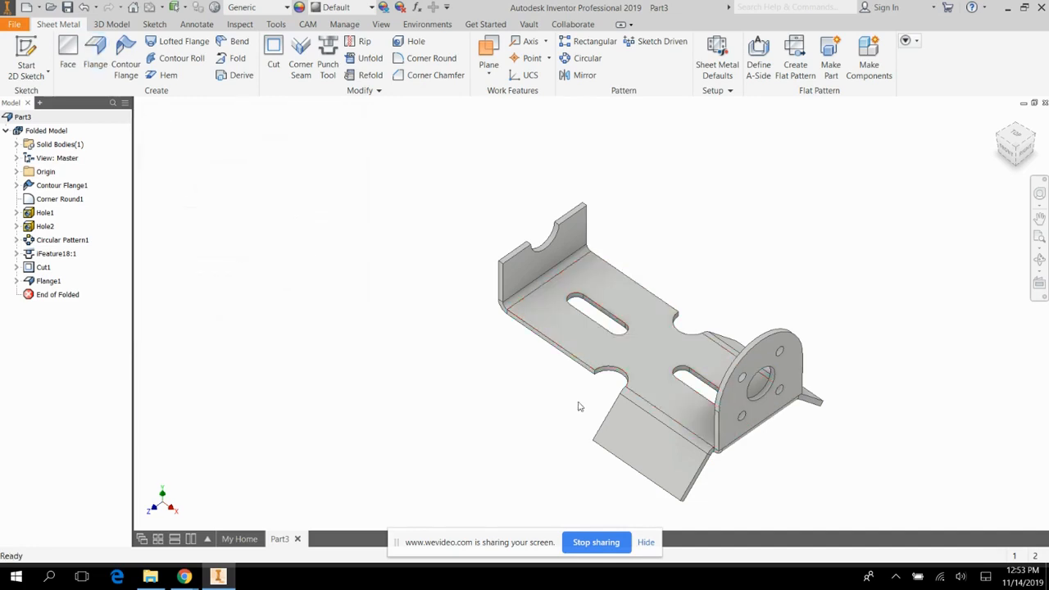
Create a work plane through two coplanar edges, using the outer lower edges of the two angled side flanges.
click(1040, 260)
drag(611, 330, 605, 243)
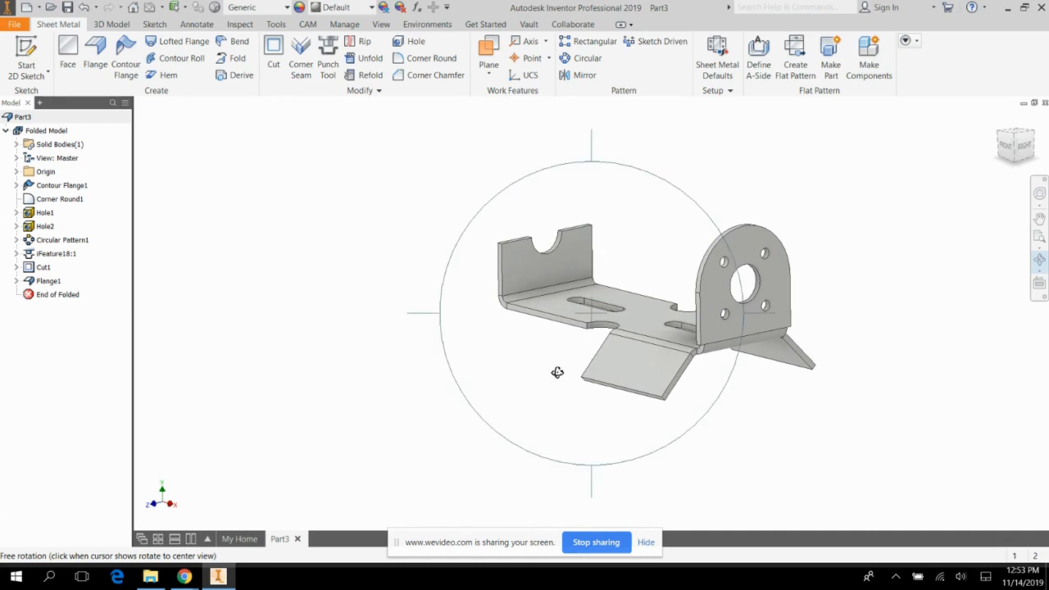
drag(730, 309, 788, 188)
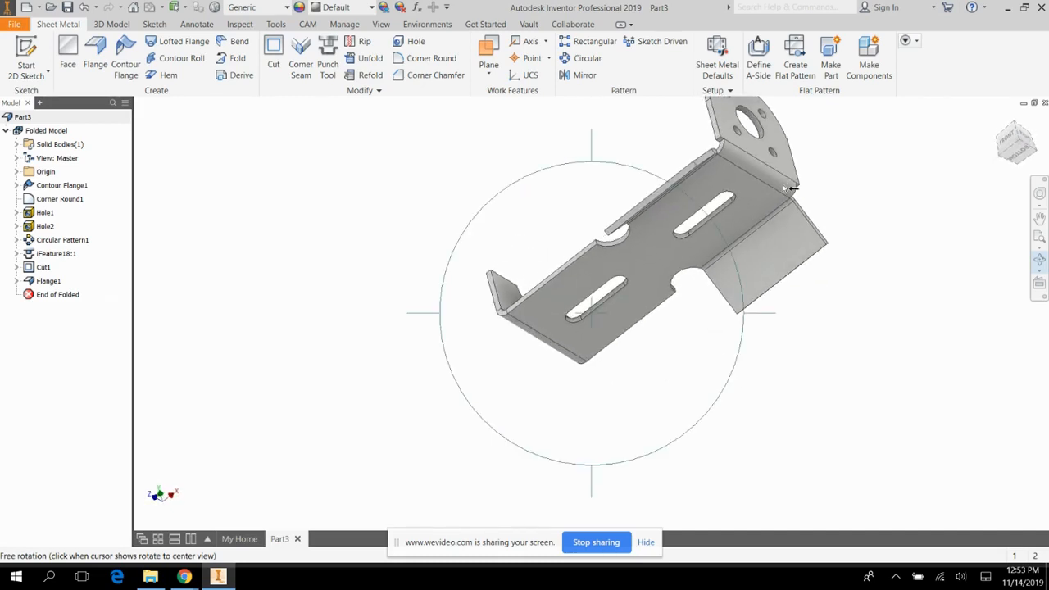
click(489, 74)
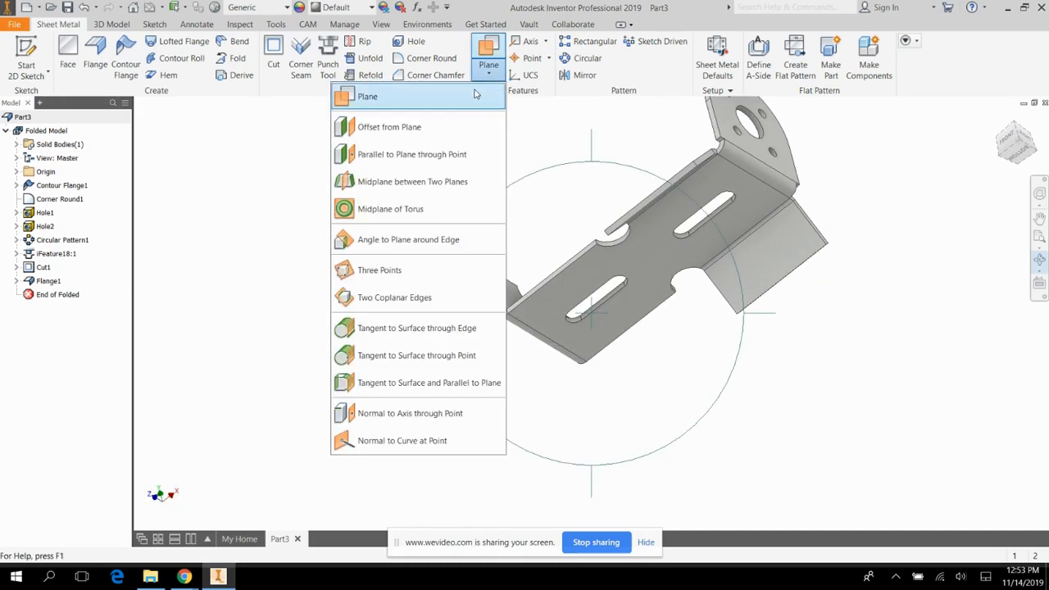
click(396, 302)
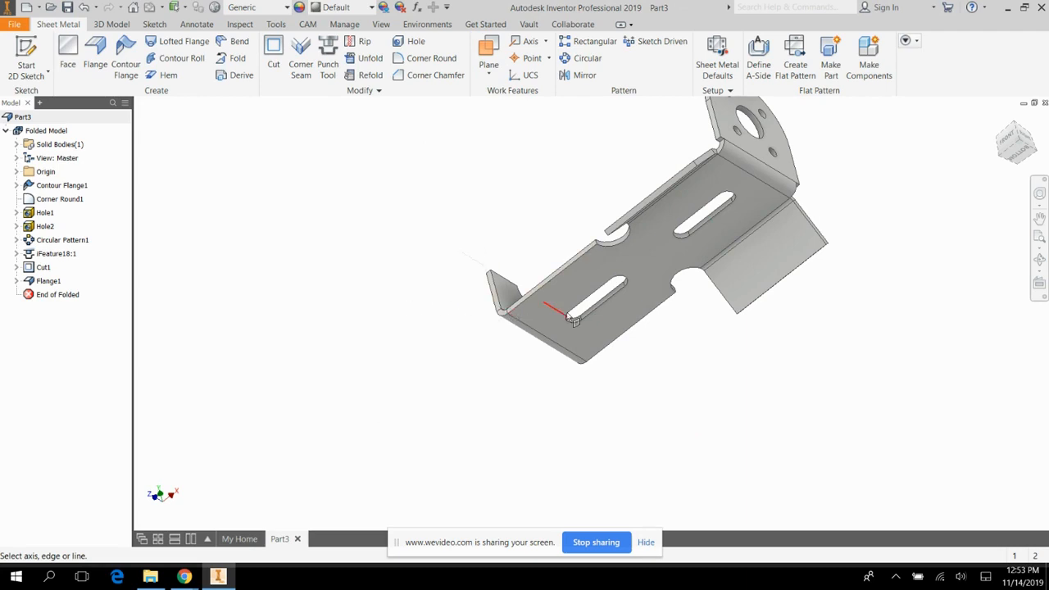
scroll(819, 256, down, 5)
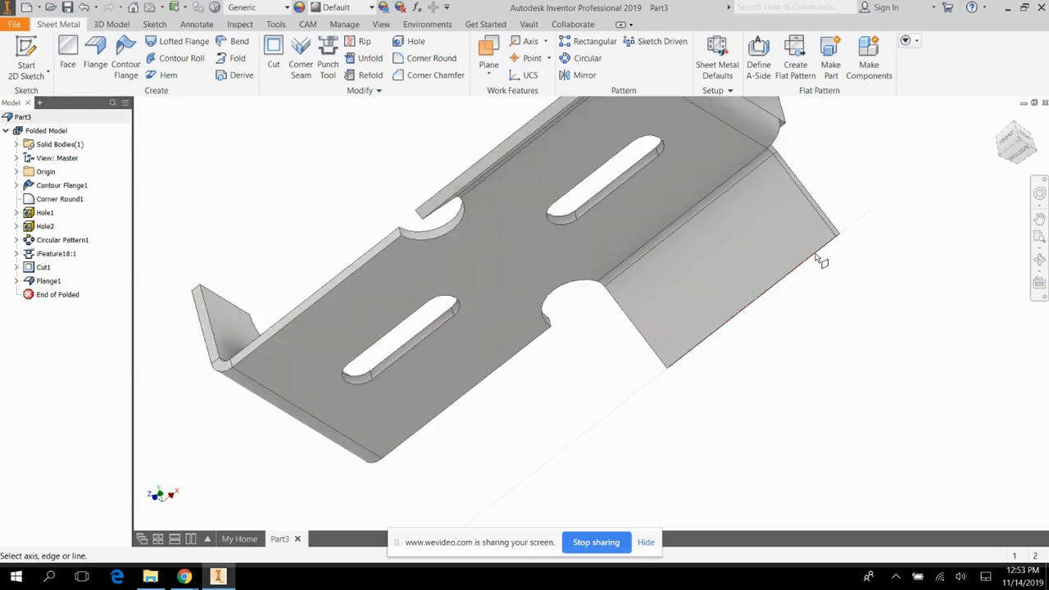
click(820, 256)
scroll(864, 301, up, 5)
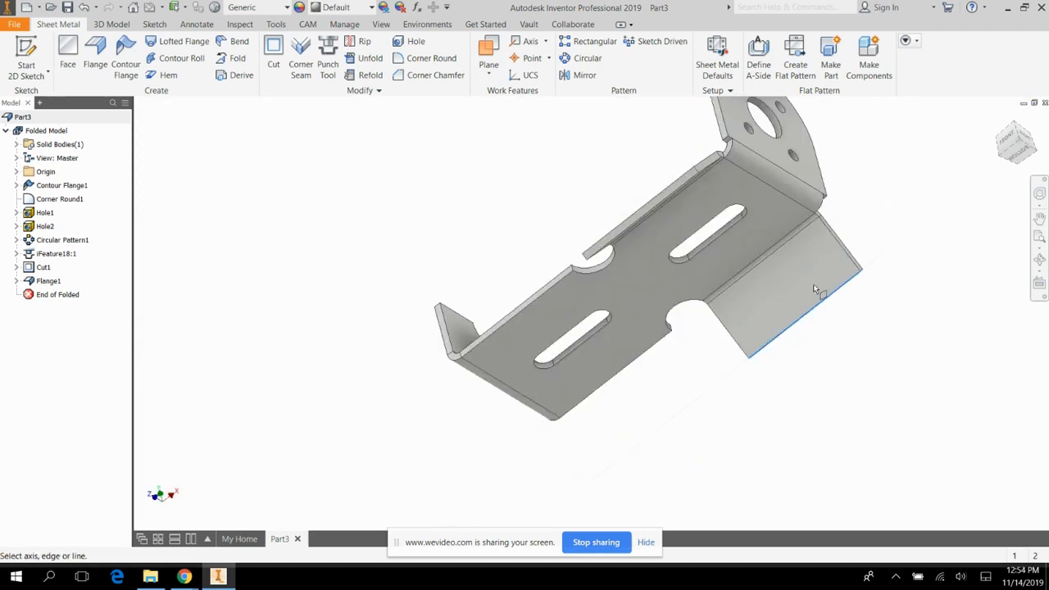
scroll(700, 187, down, 4)
scroll(694, 180, up, 3)
click(680, 183)
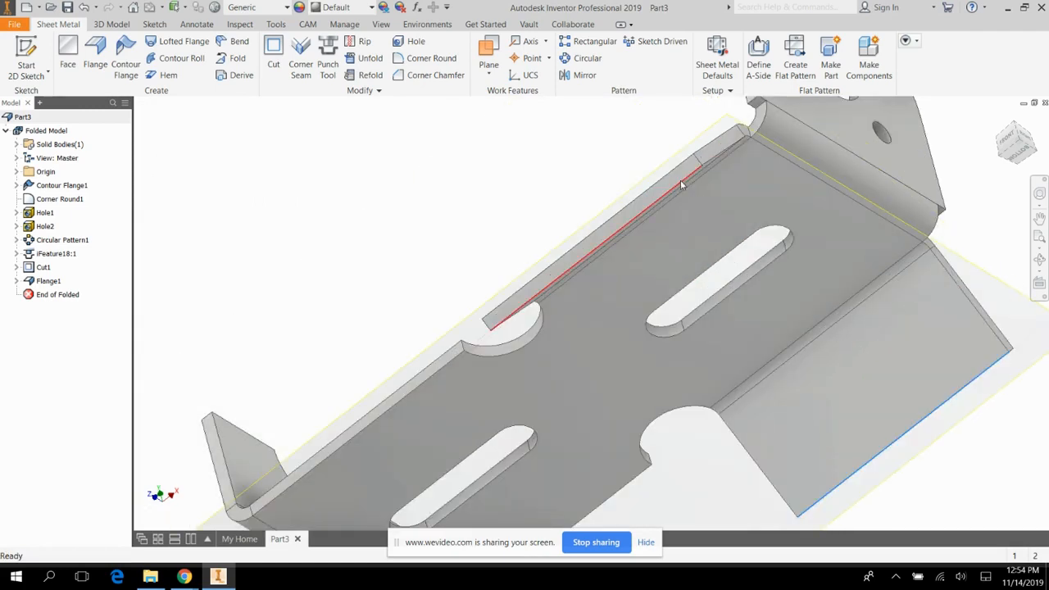
scroll(341, 230, up, 3)
scroll(341, 230, up, 2)
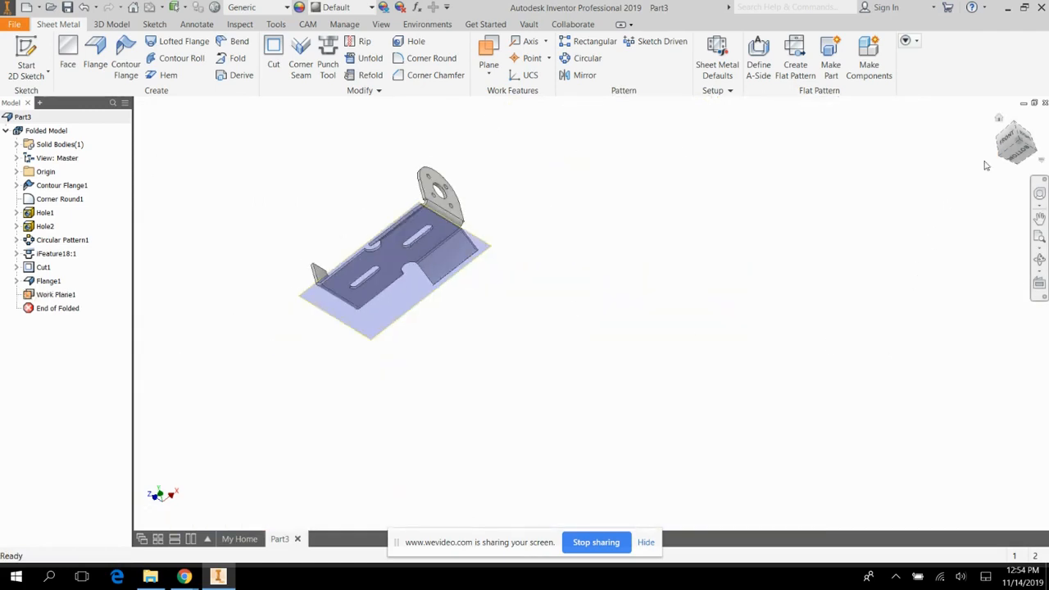
Start a sketch on the work plane and draw a horizontal line about 2.45 in long just outside one angled flange's outer edge.
click(1017, 127)
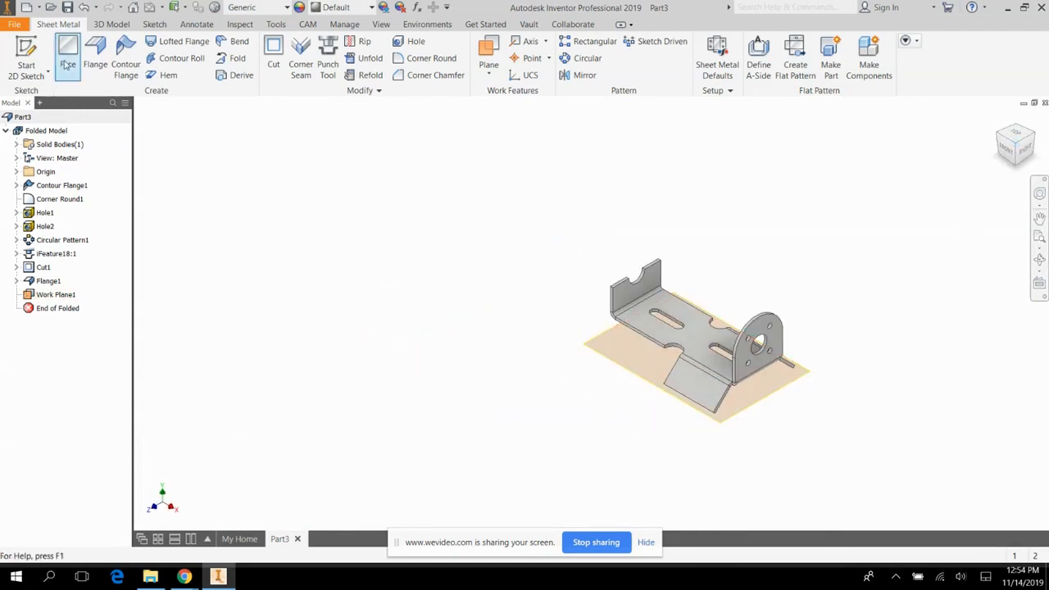
click(26, 49)
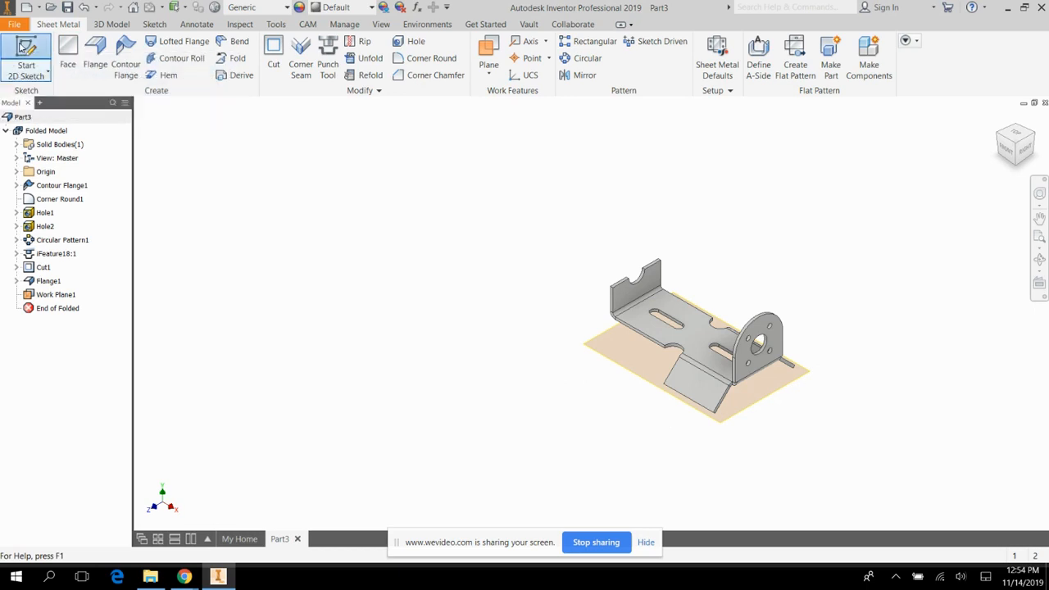
click(628, 375)
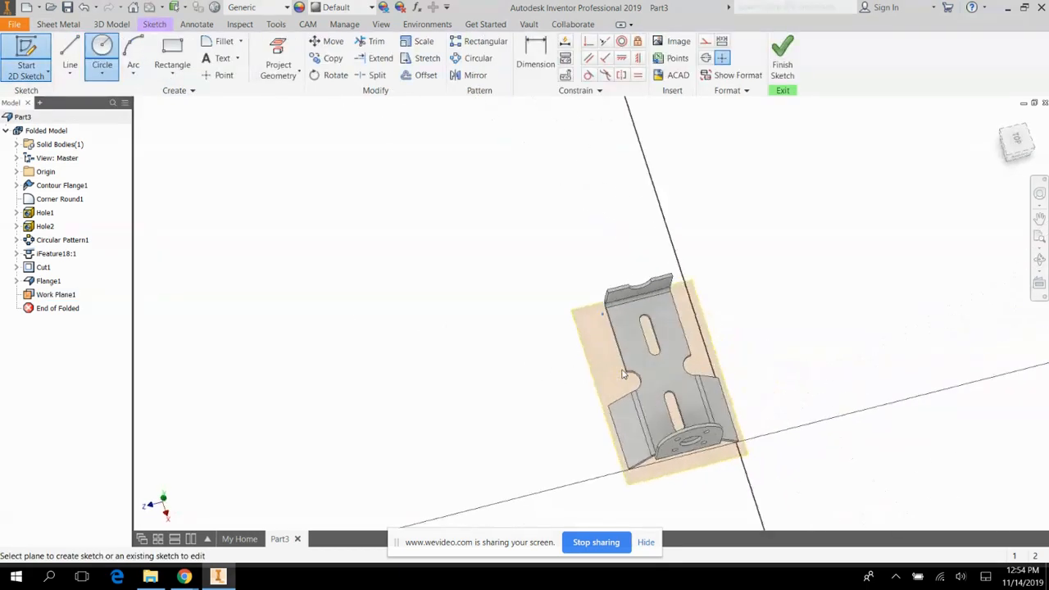
click(1023, 166)
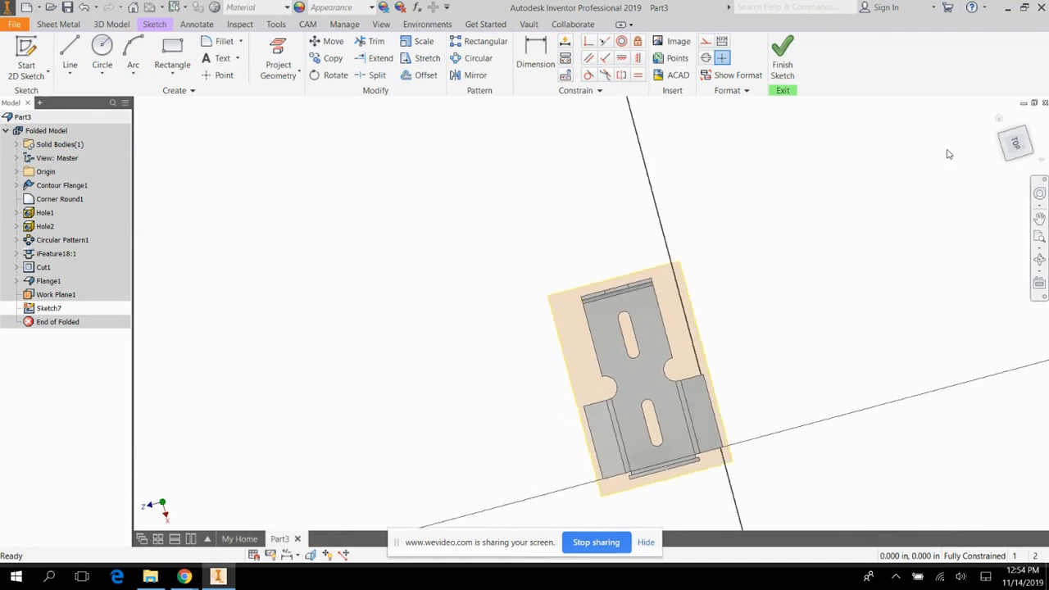
scroll(725, 452, down, 5)
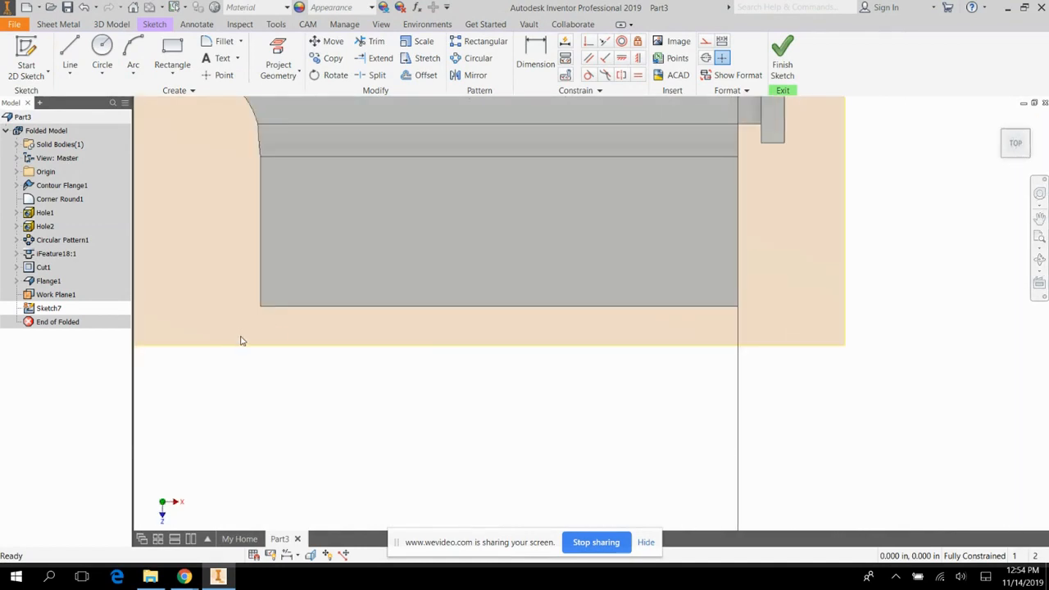
click(70, 56)
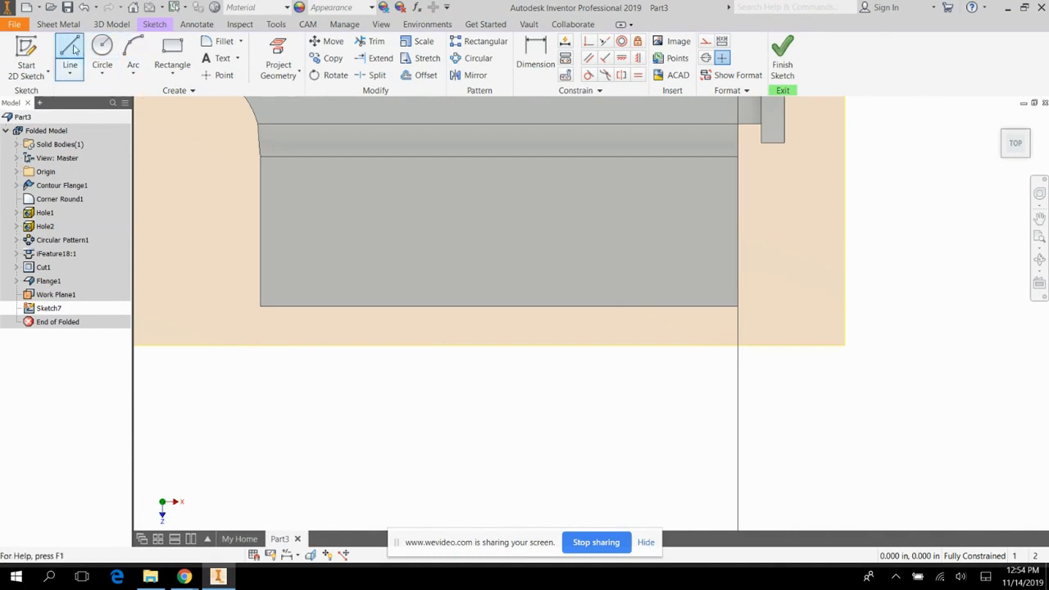
click(259, 345)
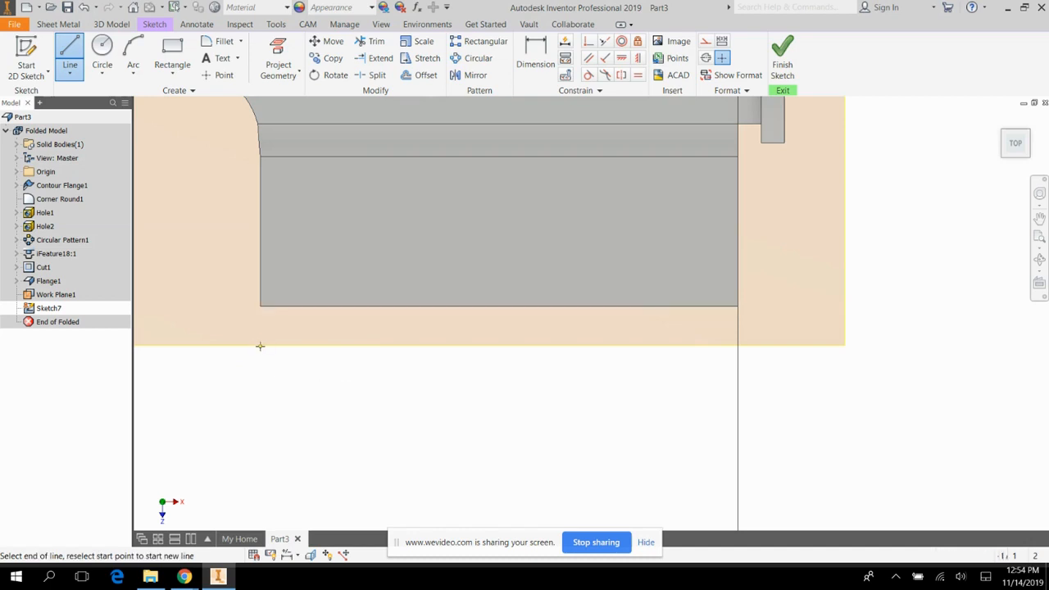
click(738, 345)
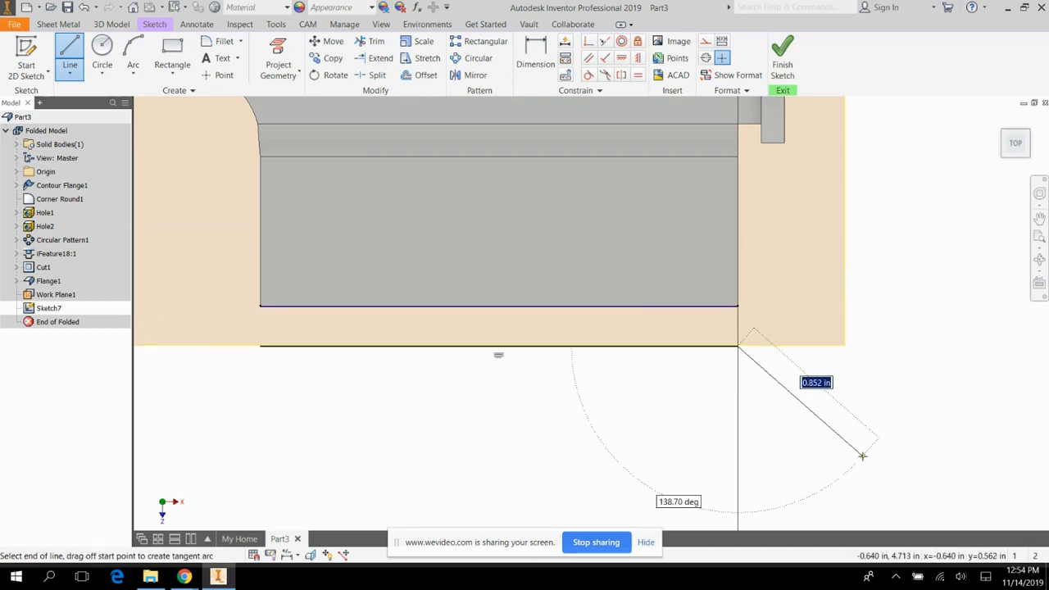
key(Escape)
Dimension the line 0.2 in from the angled flange's outer edge.
key(d)
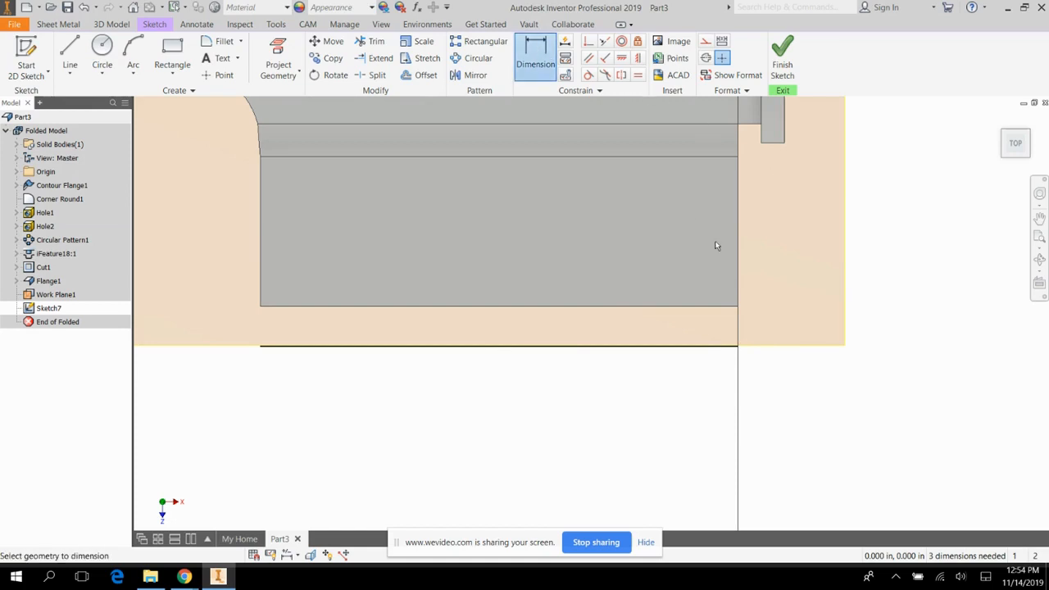
click(729, 346)
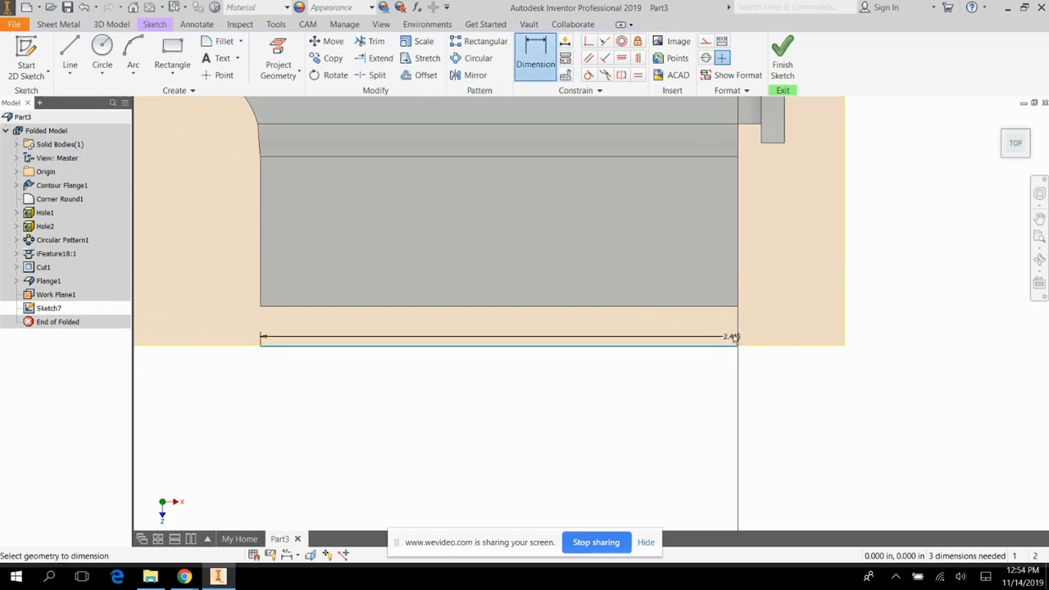
click(733, 306)
click(773, 326)
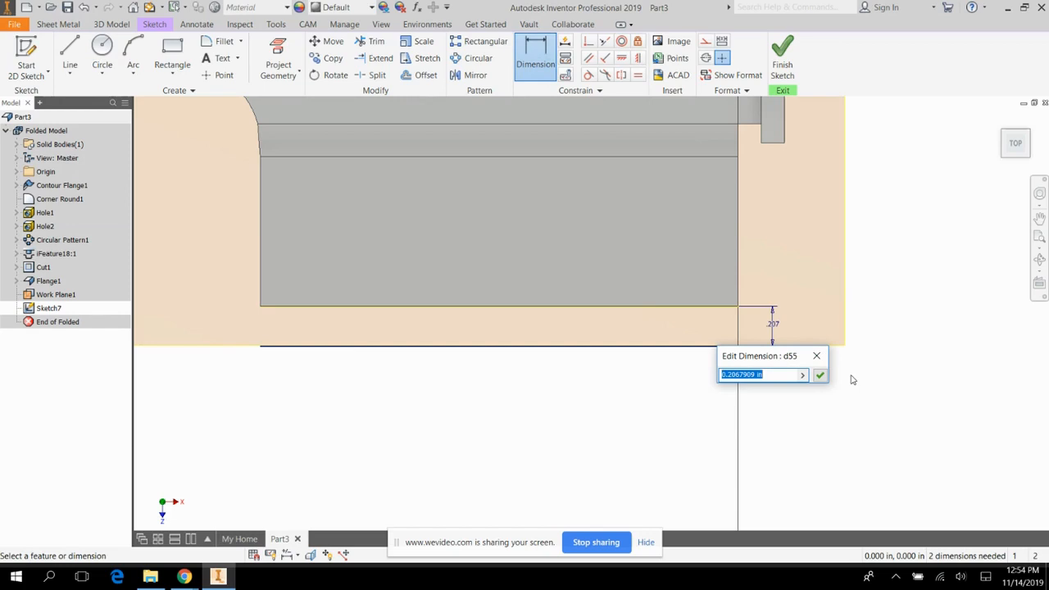
text(1.18-.98)
key(Return)
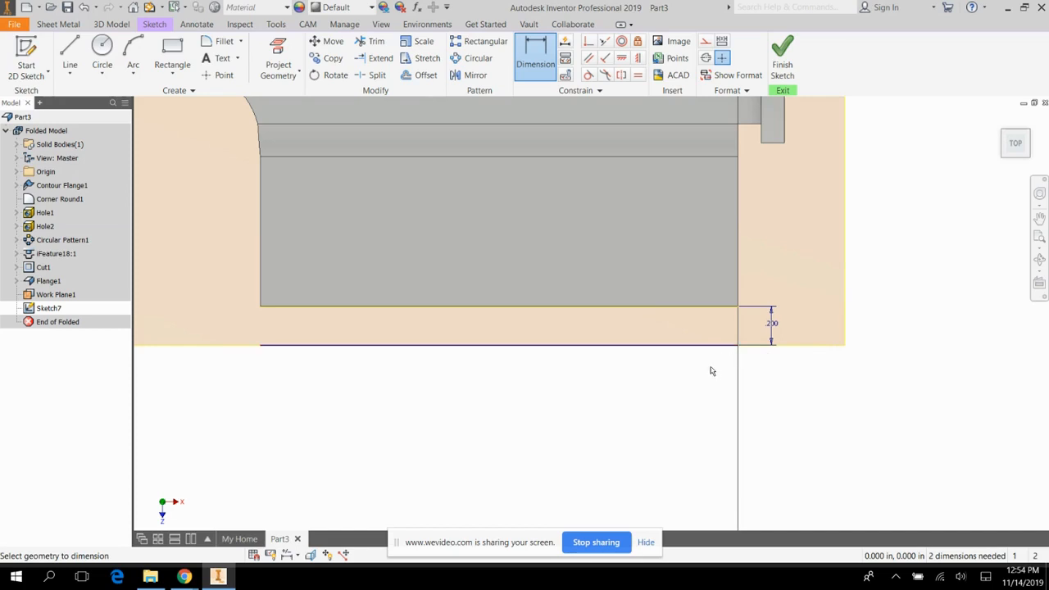
From the sketched line's end nearest the drilled flange, draw a 0.98 in perpendicular line outward and a 3.94 in line parallel to the base.
key(l)
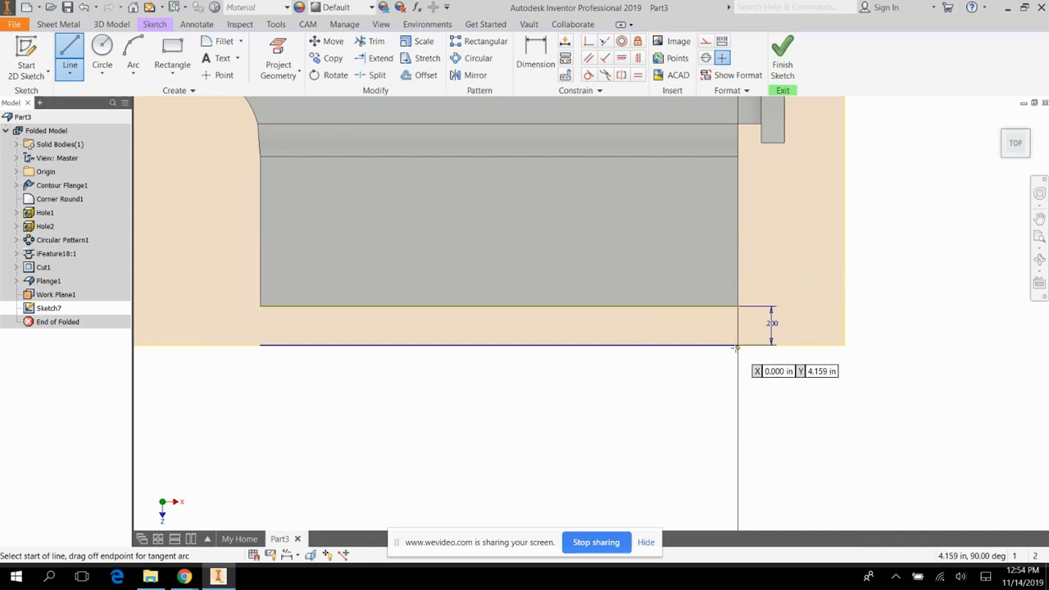
click(738, 345)
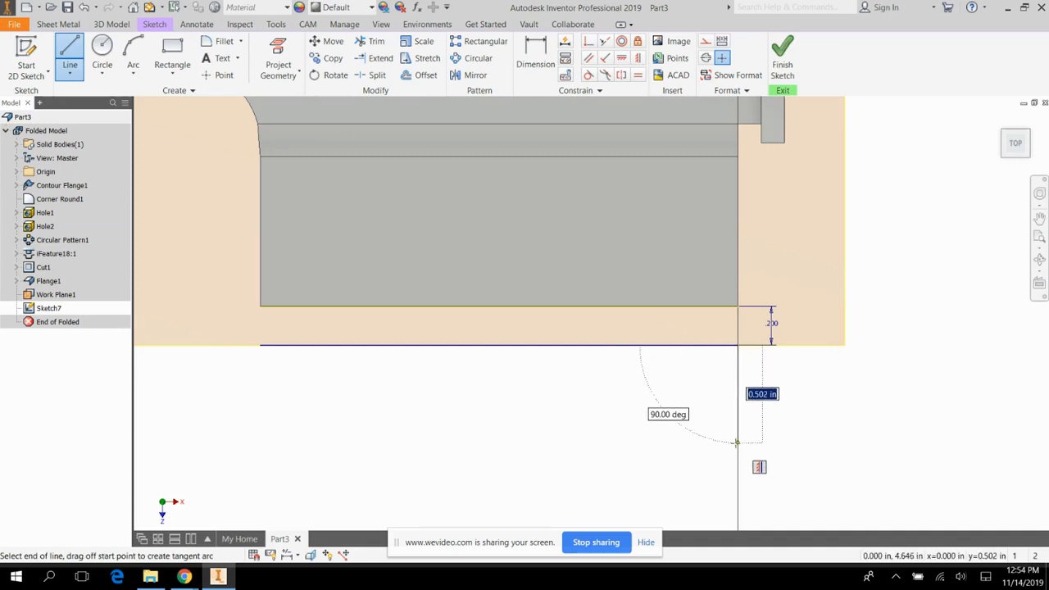
text(.98)
key(Return)
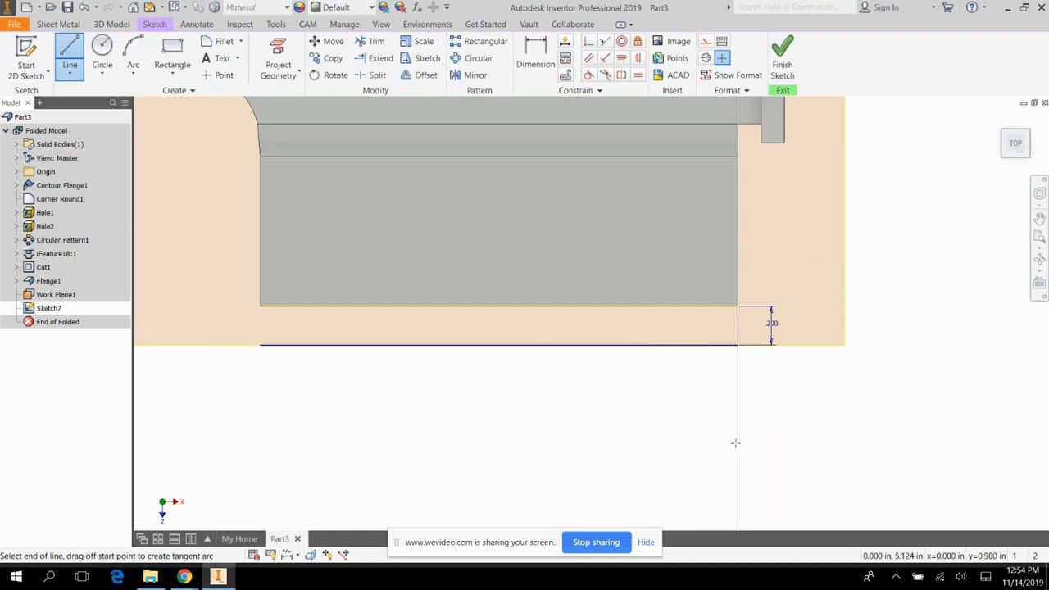
scroll(690, 470, down, 2)
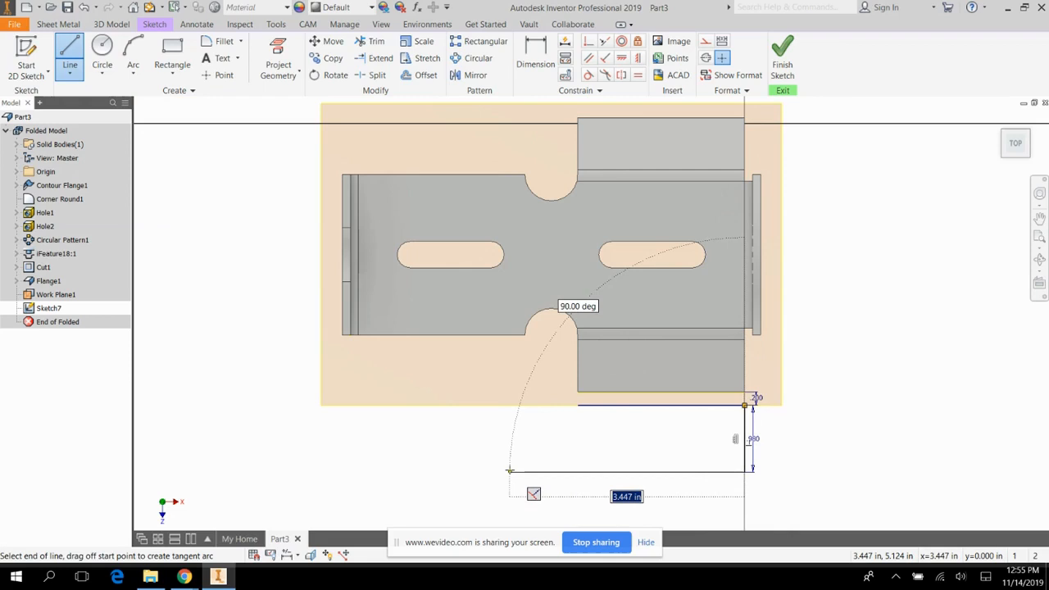
text(3.94)
key(Return)
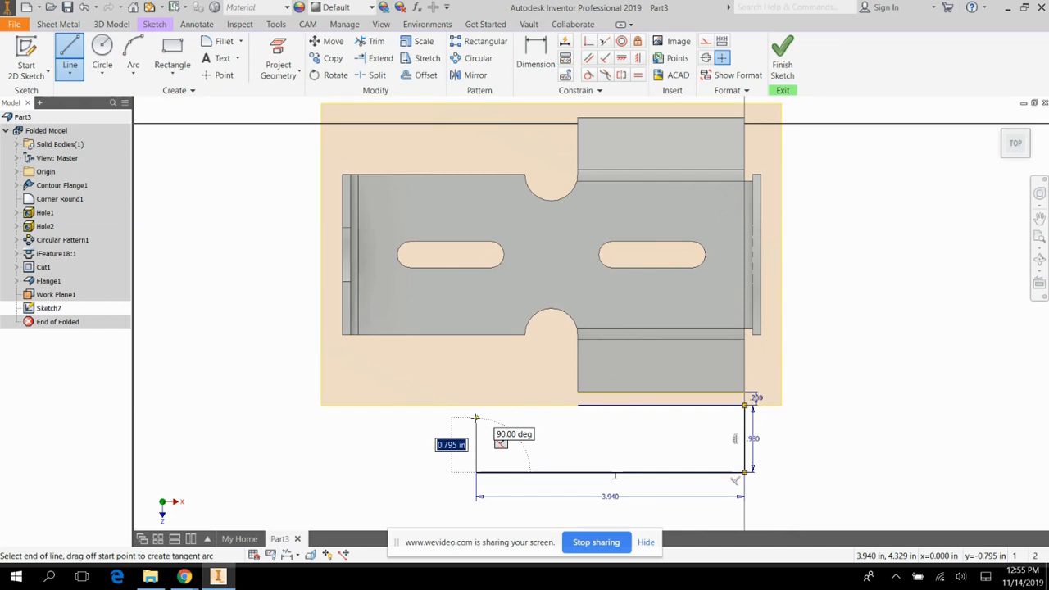
Continue the outline with a 0.78 in line back toward the bracket and close it with a step at the first line's other end.
text(.78)
key(Return)
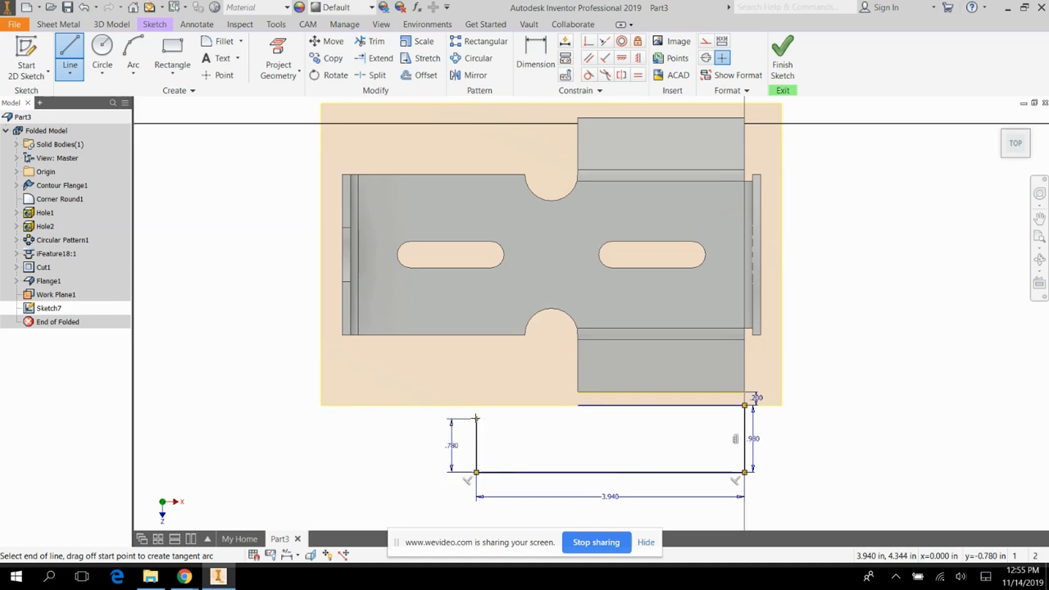
click(579, 419)
click(579, 406)
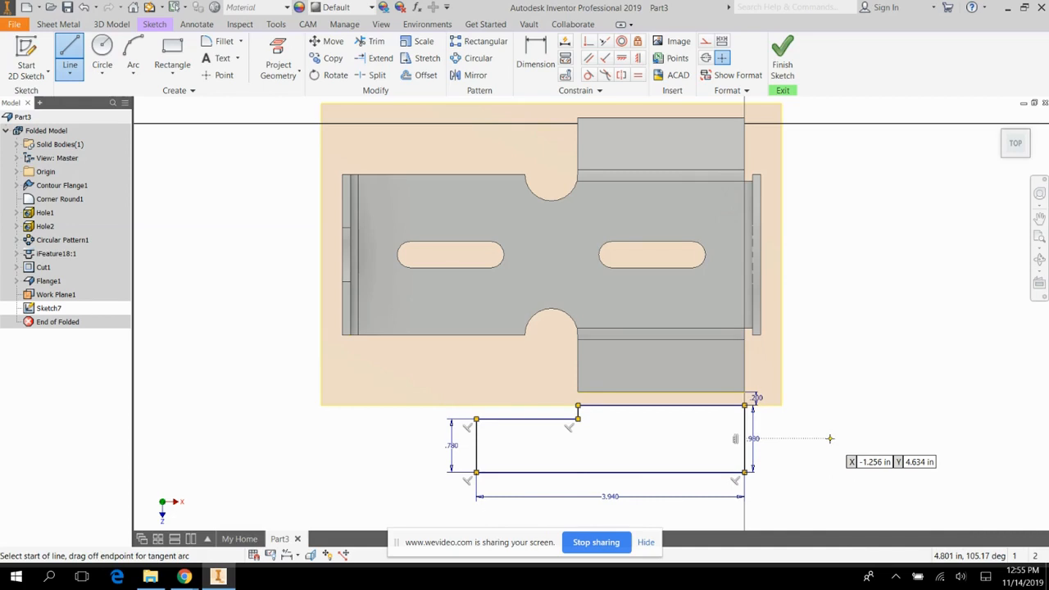
key(Escape)
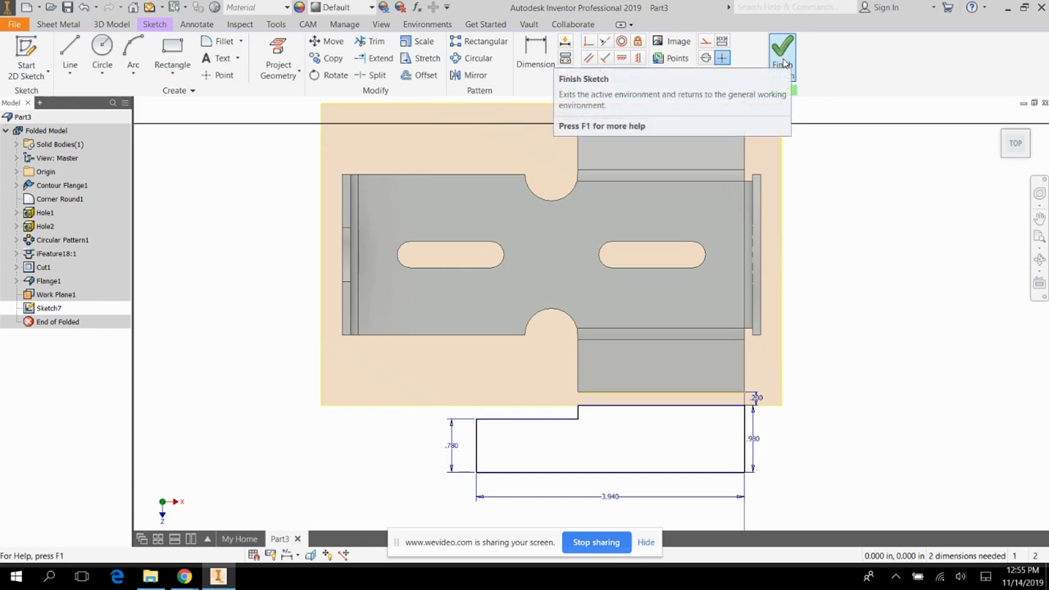
Finish the sketch and create a sheet metal face from the closed stepped profile.
click(783, 51)
click(71, 59)
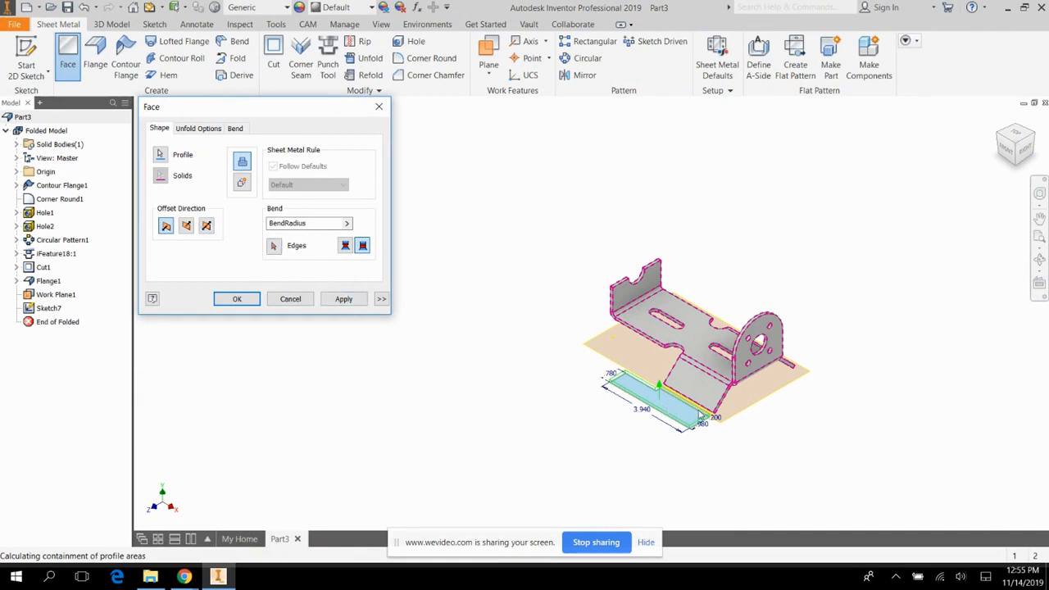
click(351, 301)
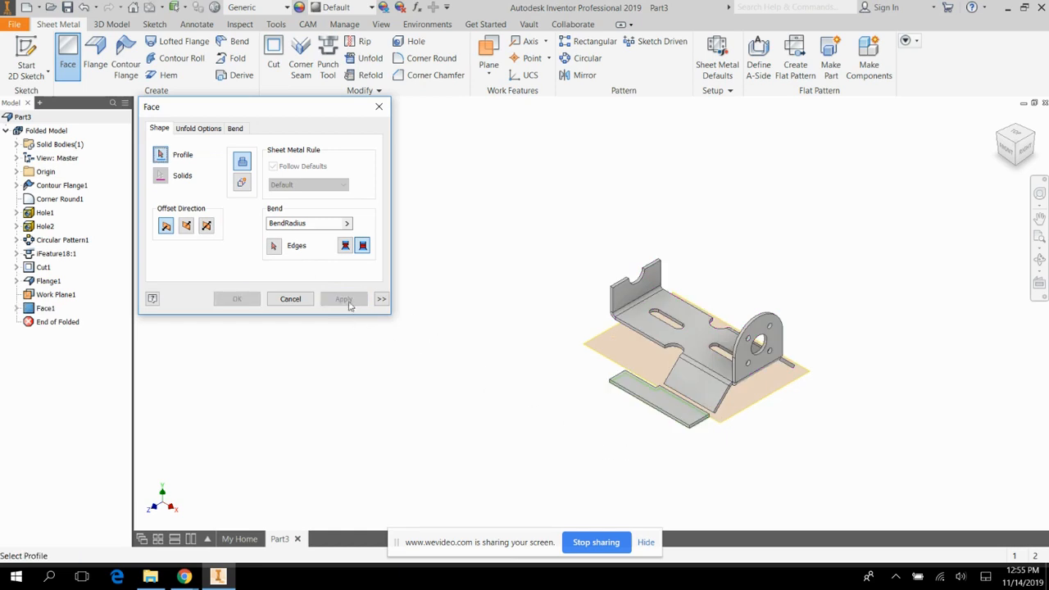
click(378, 106)
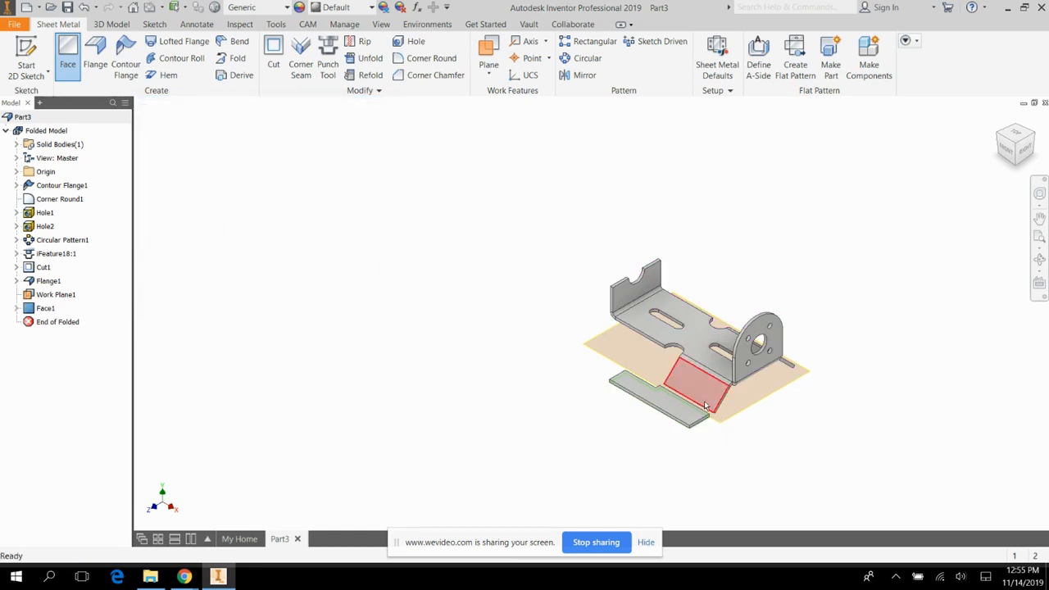
Add a bend with the BendRadius default joining the new face's inner edge to the angled flange's lower edge.
scroll(743, 424, up, 5)
scroll(744, 425, down, 5)
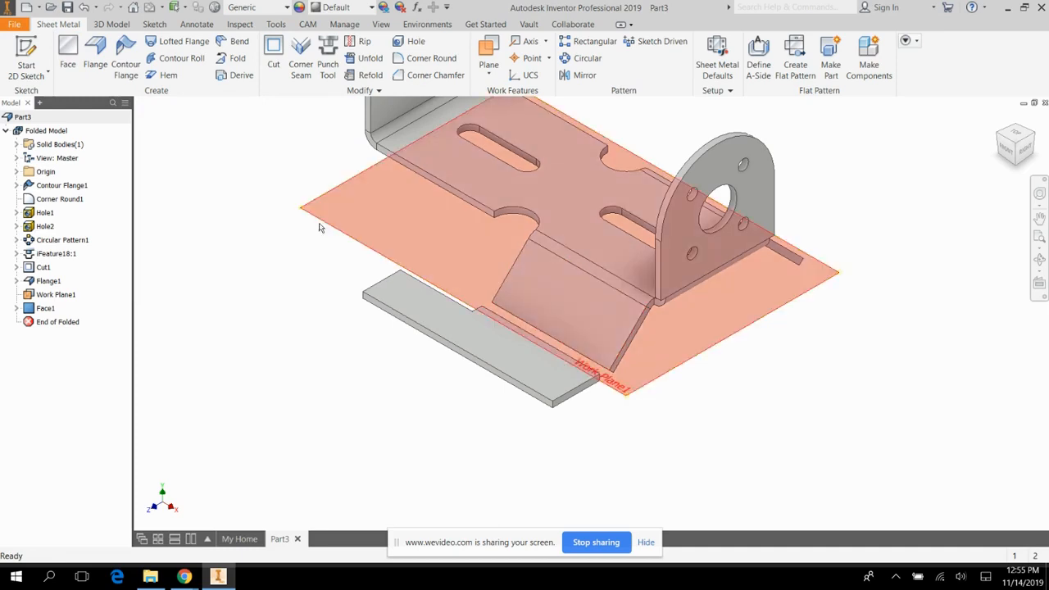
click(238, 41)
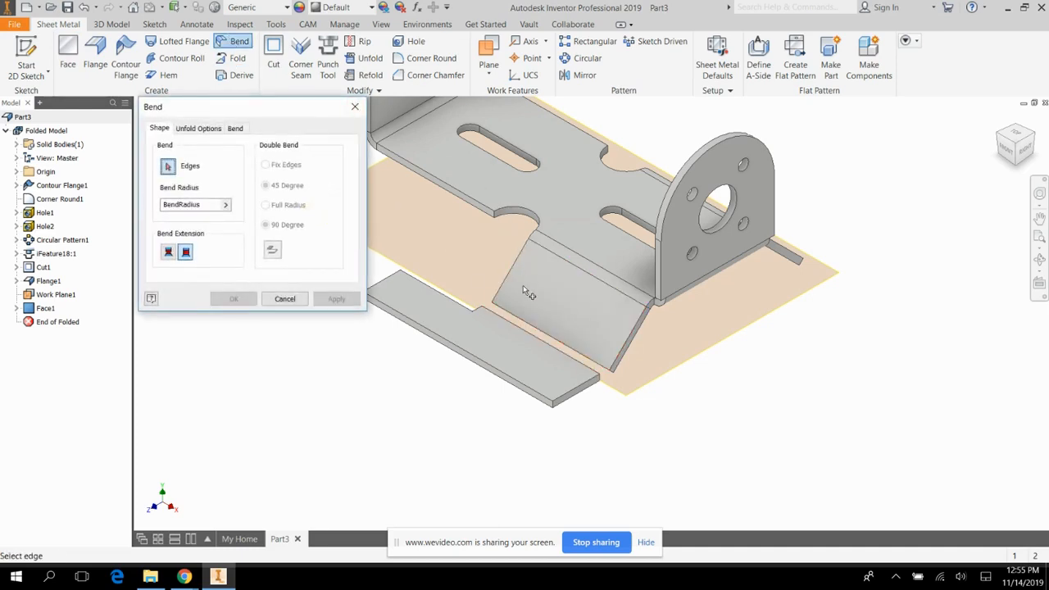
click(572, 339)
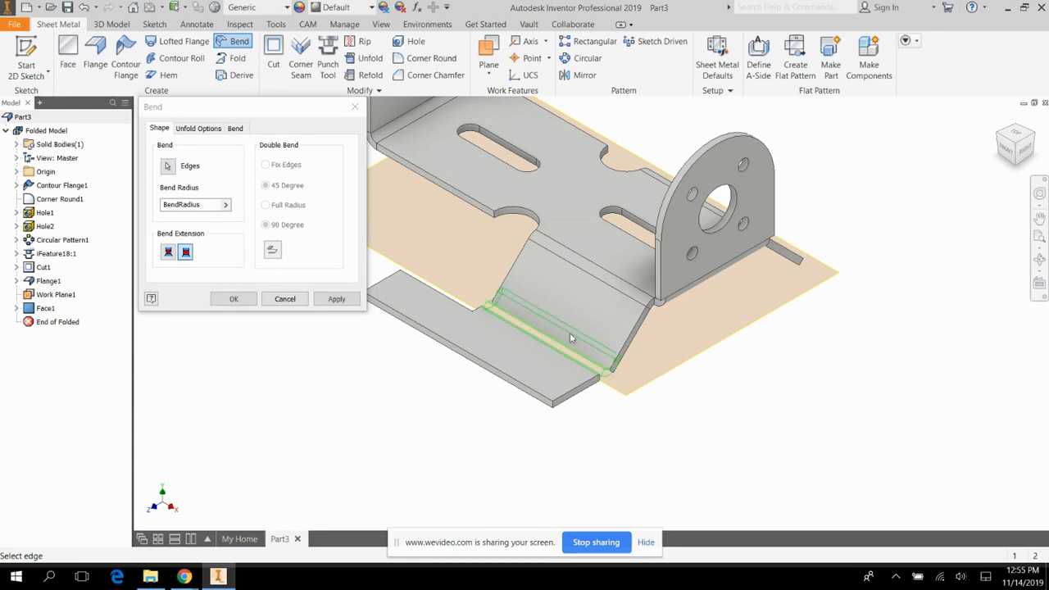
click(336, 300)
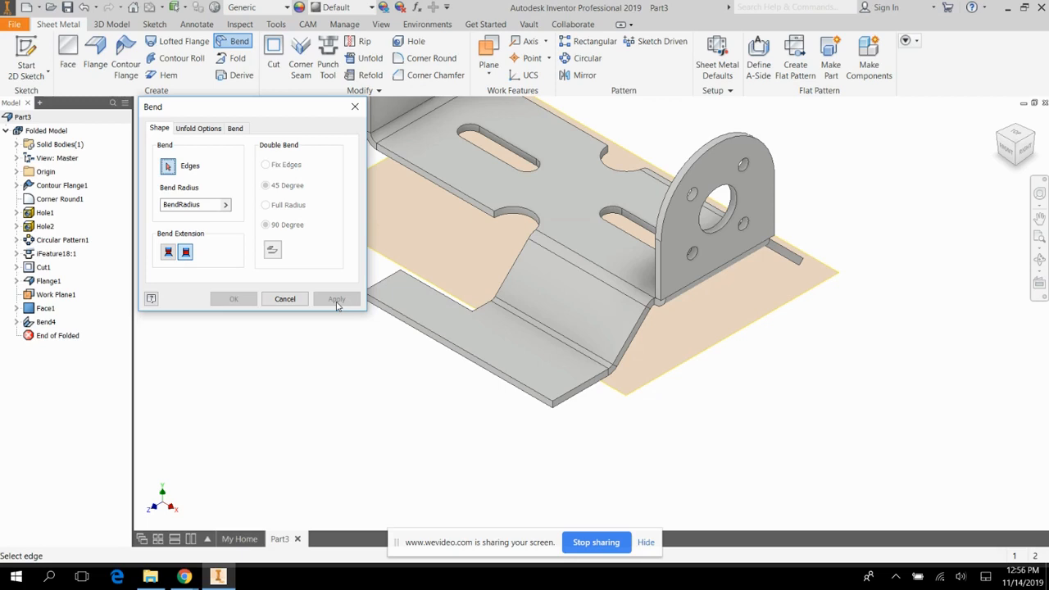
click(354, 106)
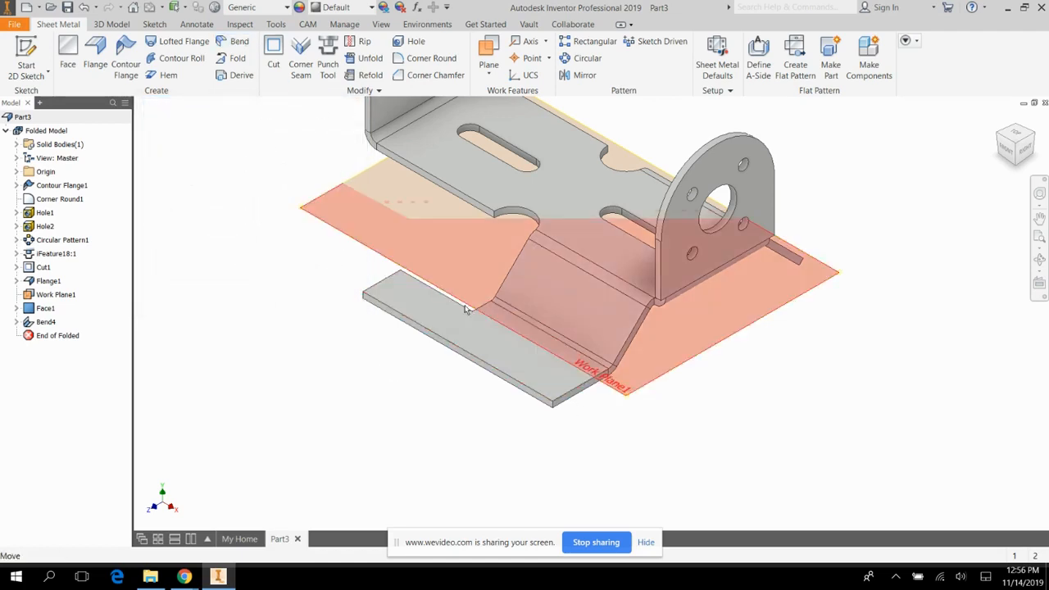
Round the new foot plate's two outer corners and the two corners of its narrow extension's inner edge with a 0.25 in radius.
click(399, 62)
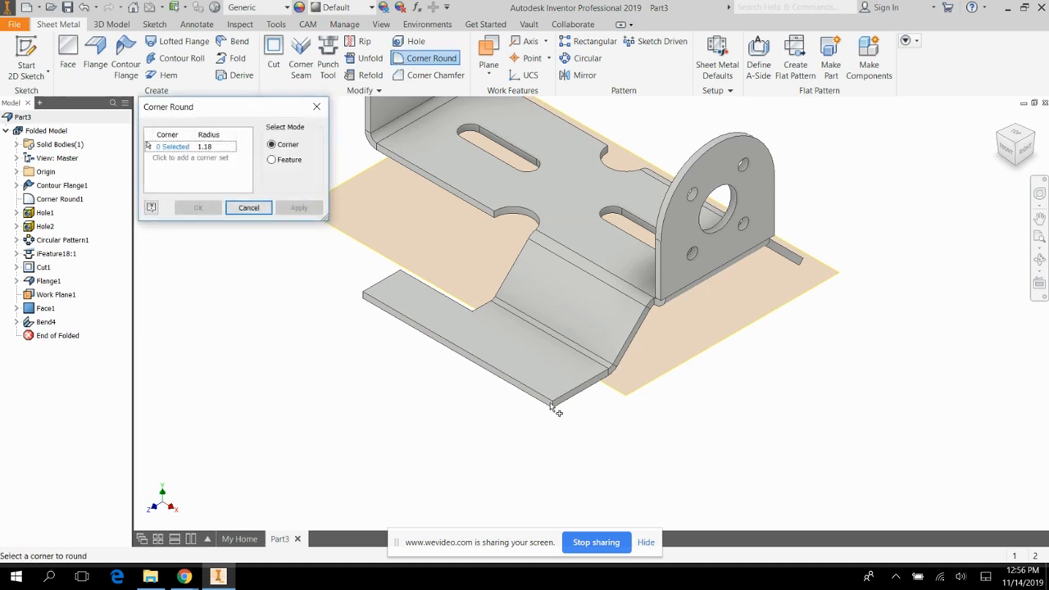
click(207, 147)
text(.25)
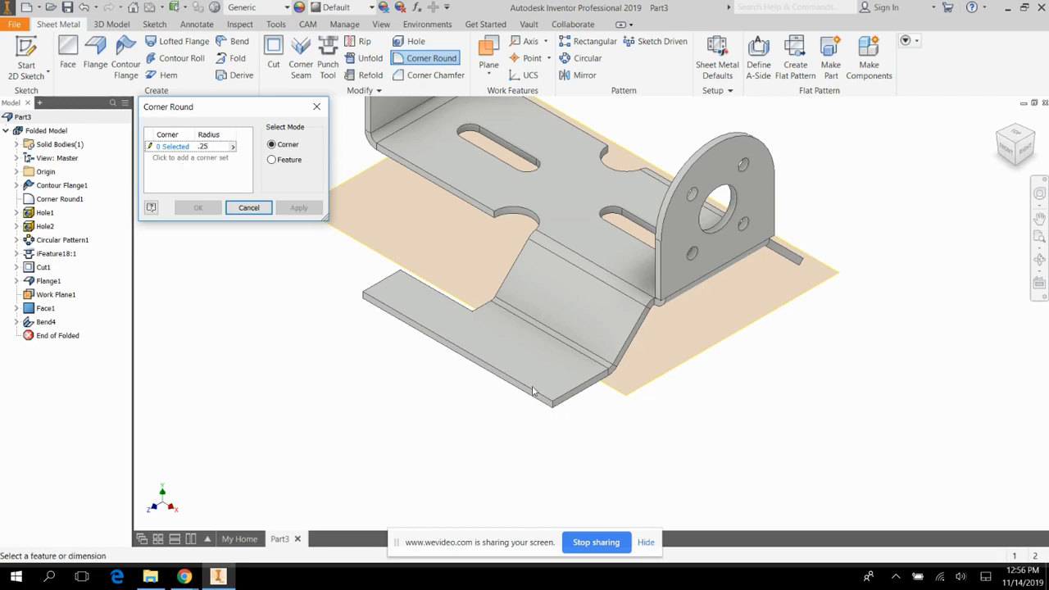
click(179, 150)
click(553, 406)
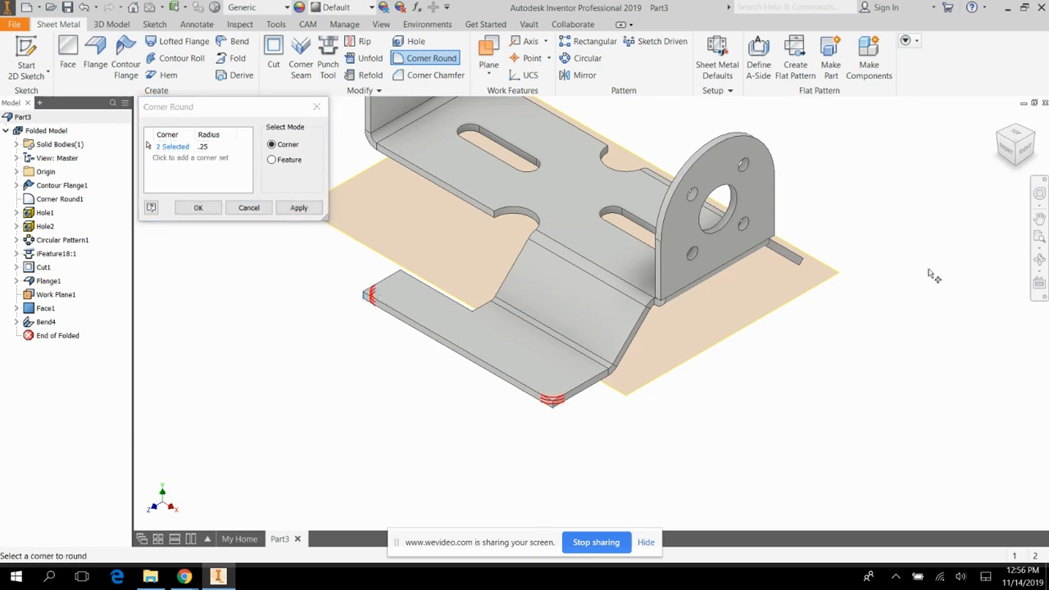
click(1040, 259)
drag(633, 321, 616, 441)
key(Escape)
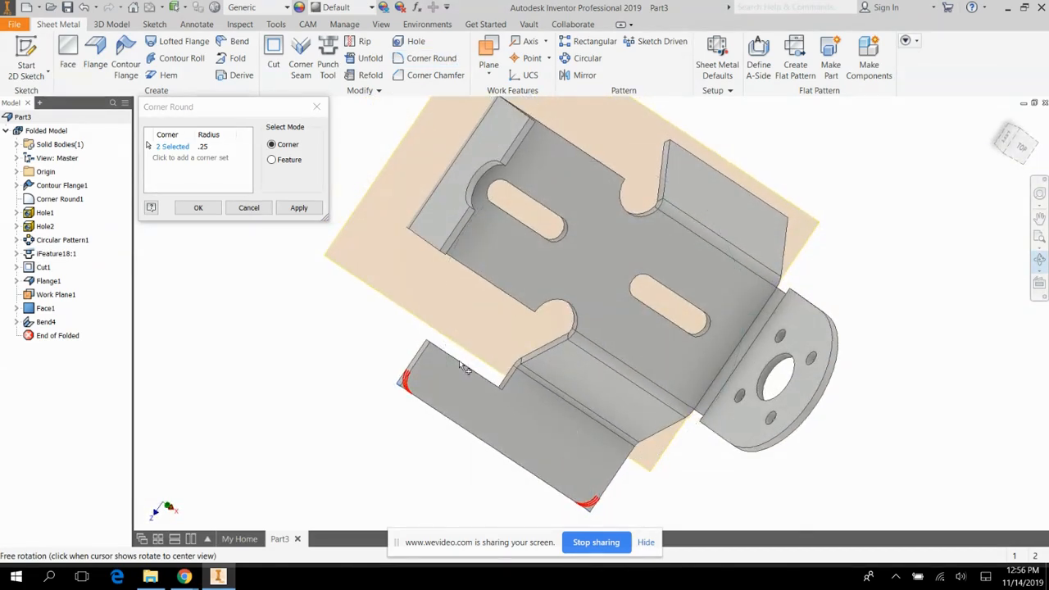
click(429, 349)
click(500, 383)
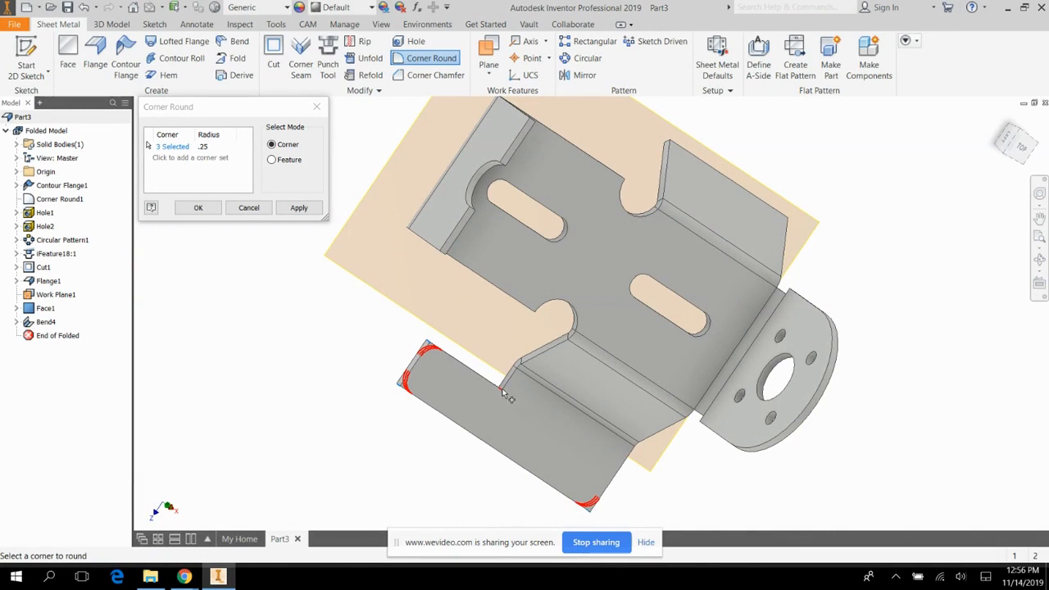
click(309, 211)
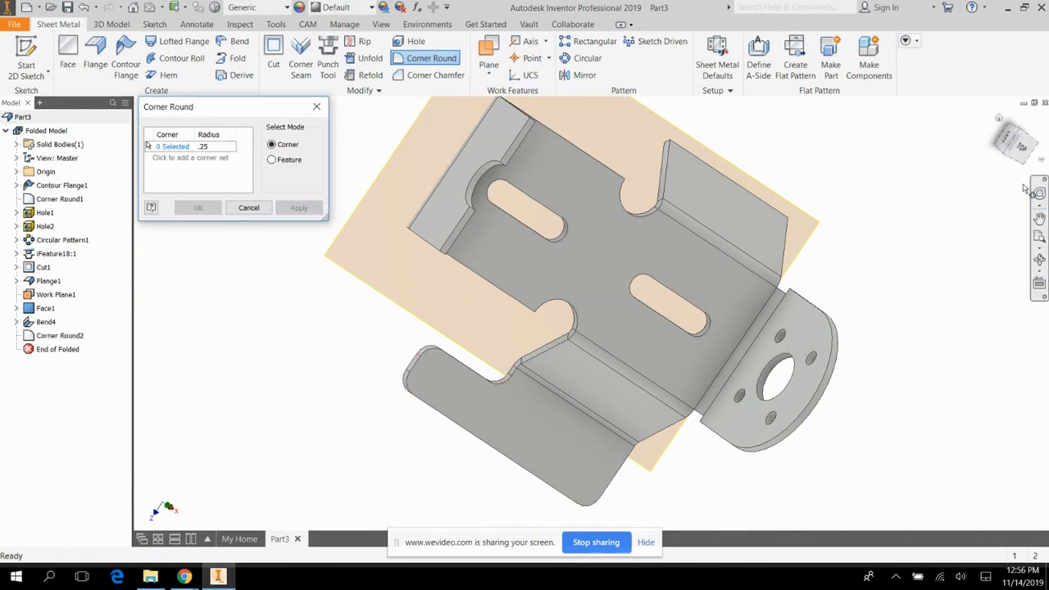
Start a sketch on the foot plate's top face and place a point inside its outline, reoriented with the long edge horizontal.
click(999, 119)
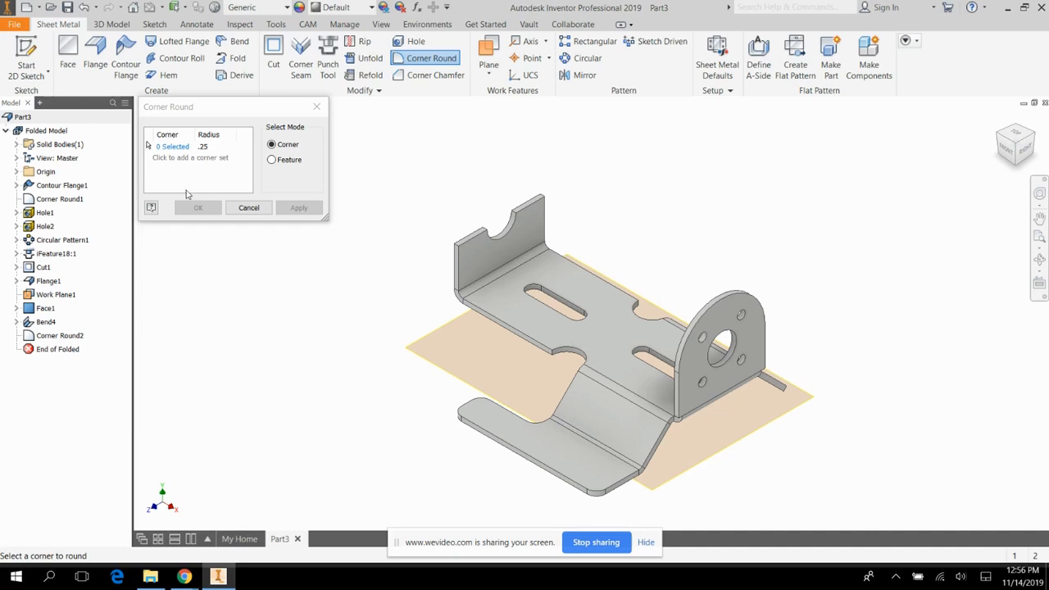
click(26, 55)
click(541, 441)
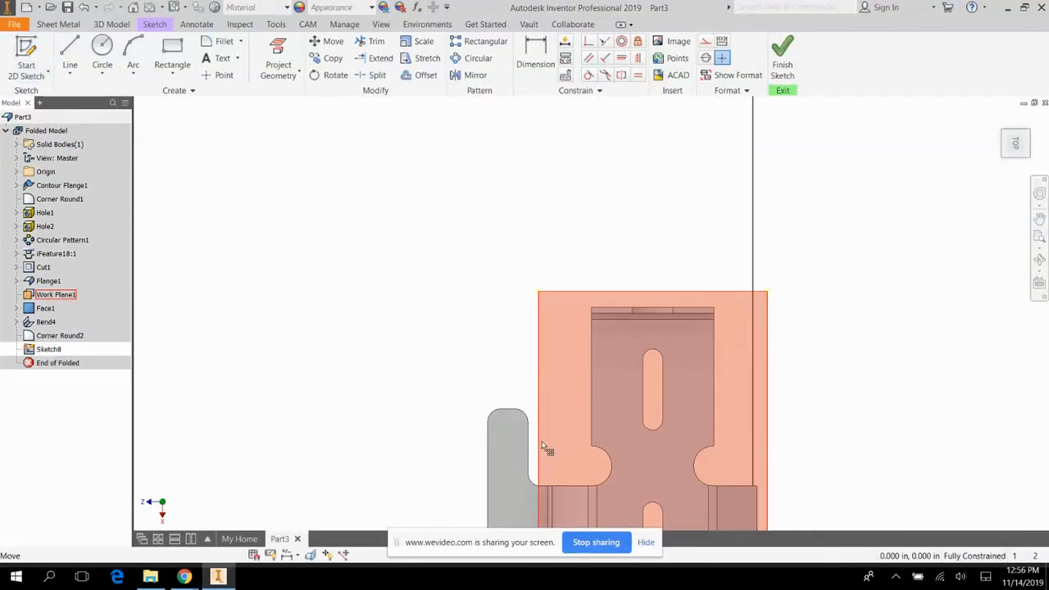
click(1030, 118)
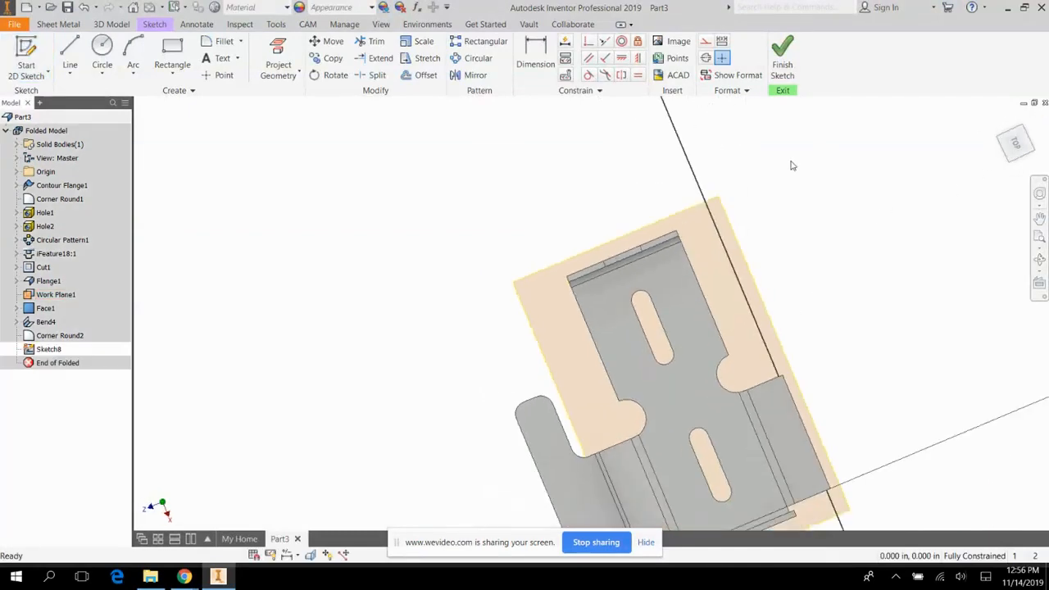
scroll(702, 465, up, 5)
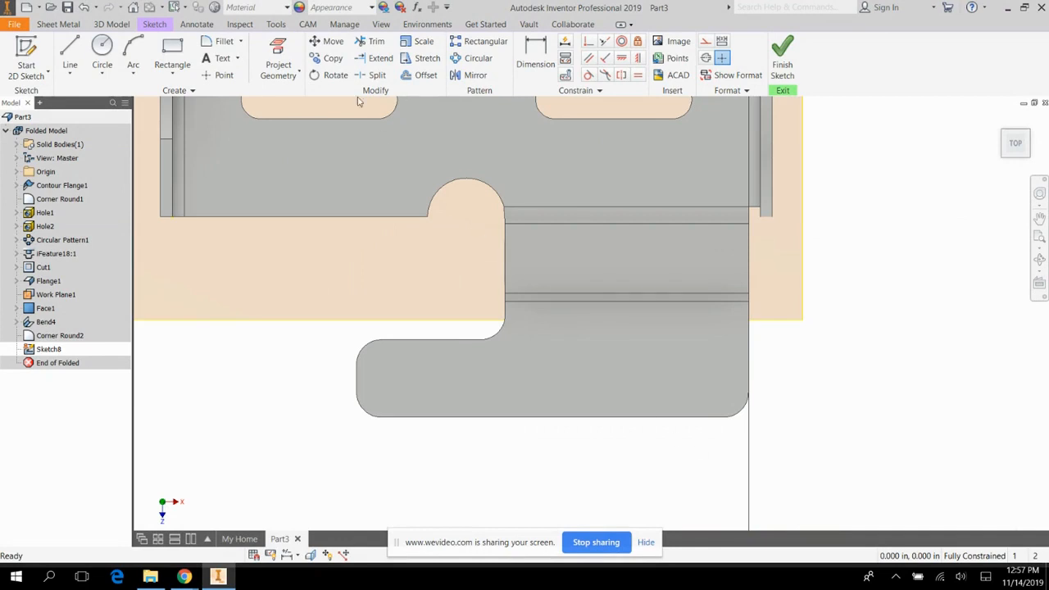
click(219, 74)
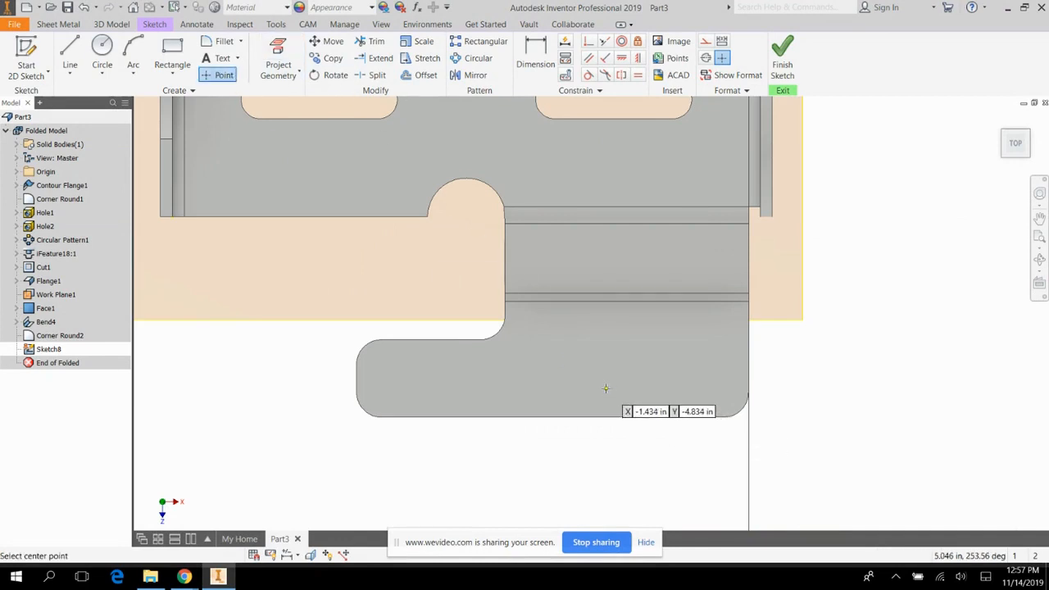
Dimension the point 0.39 in from the foot plate's long outer edge.
key(d)
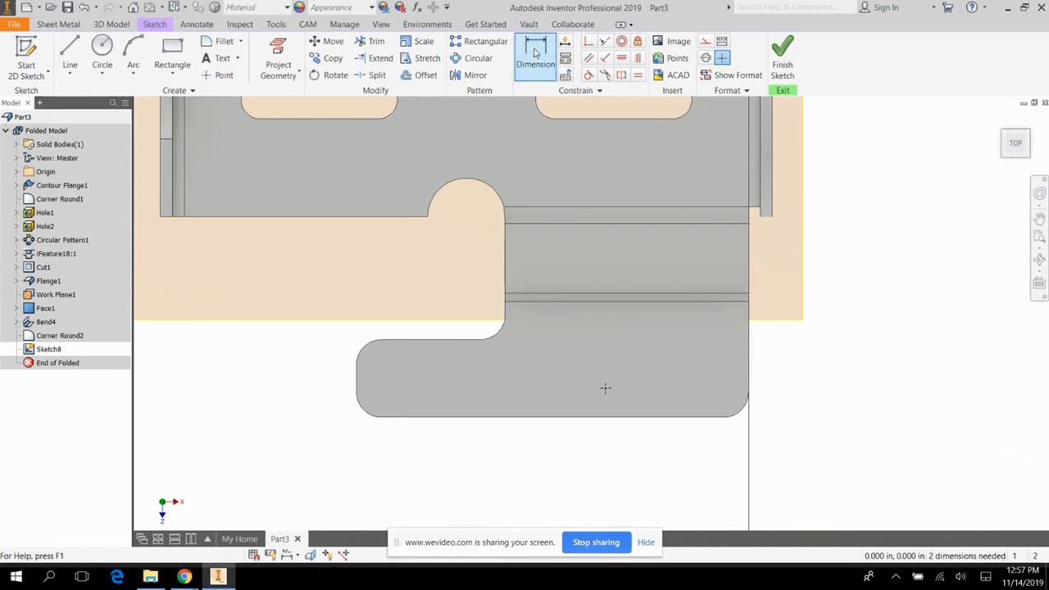
click(535, 53)
click(606, 417)
click(605, 388)
click(824, 392)
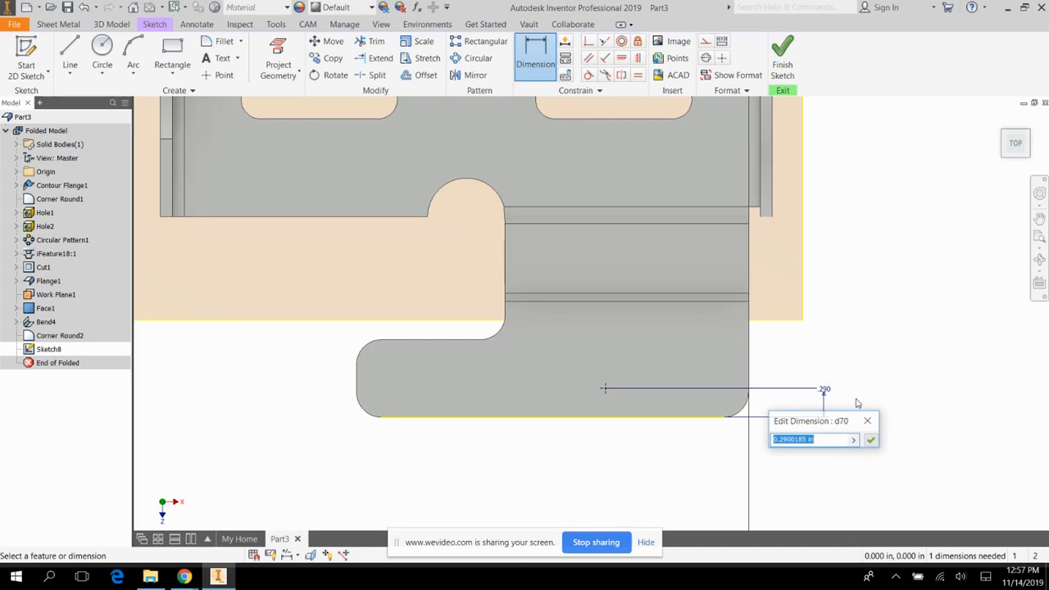
key(BackSpace)
text(.39)
key(Return)
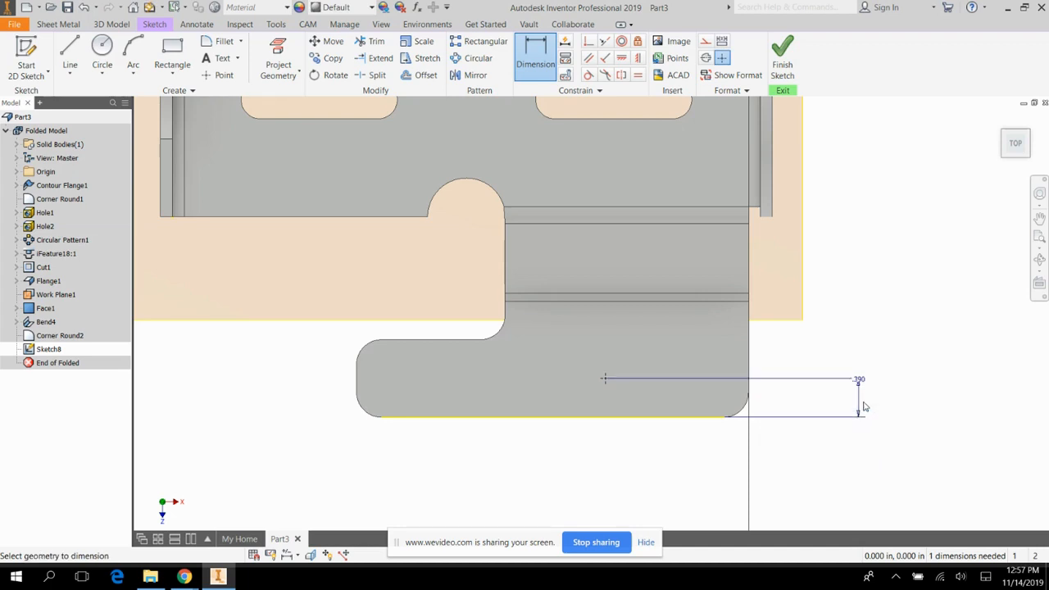
Dimension the point 1.97 in from the foot plate's end edge nearest the drilled flange and finish the sketch.
click(749, 368)
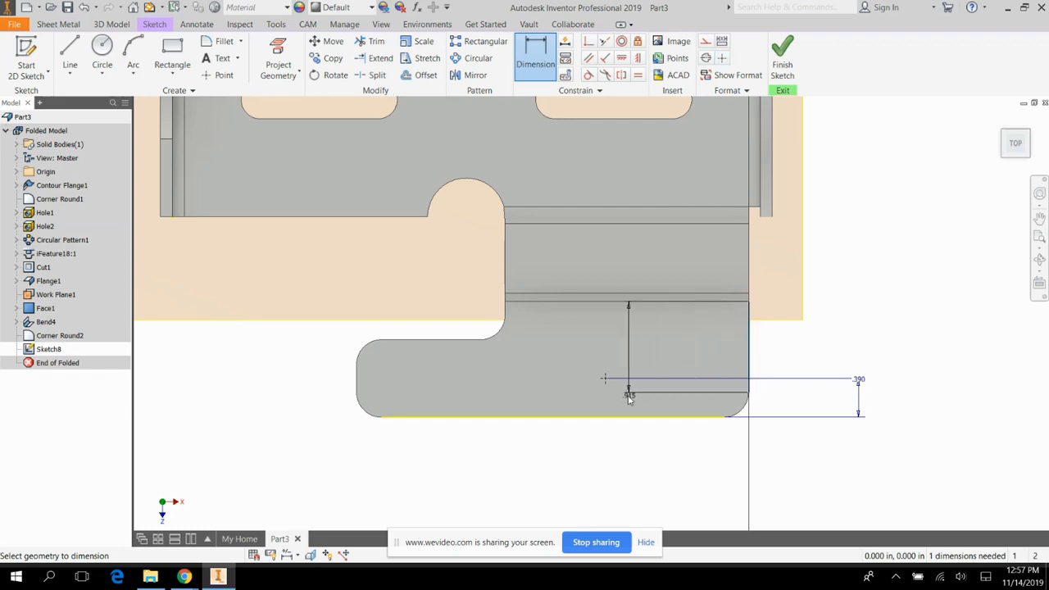
click(606, 379)
click(702, 466)
text(1)
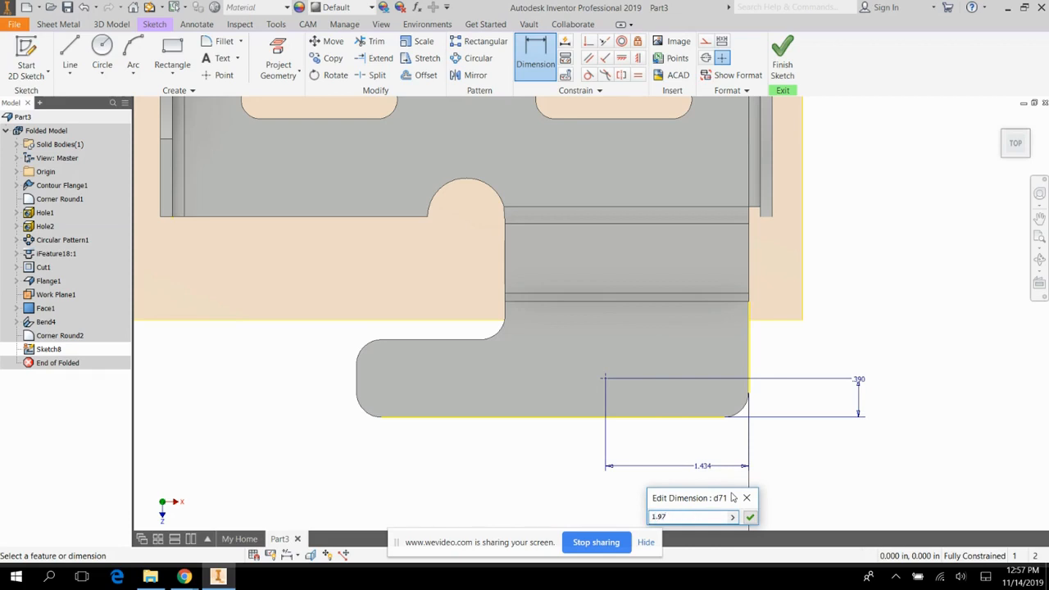
text(.97)
key(Return)
click(783, 59)
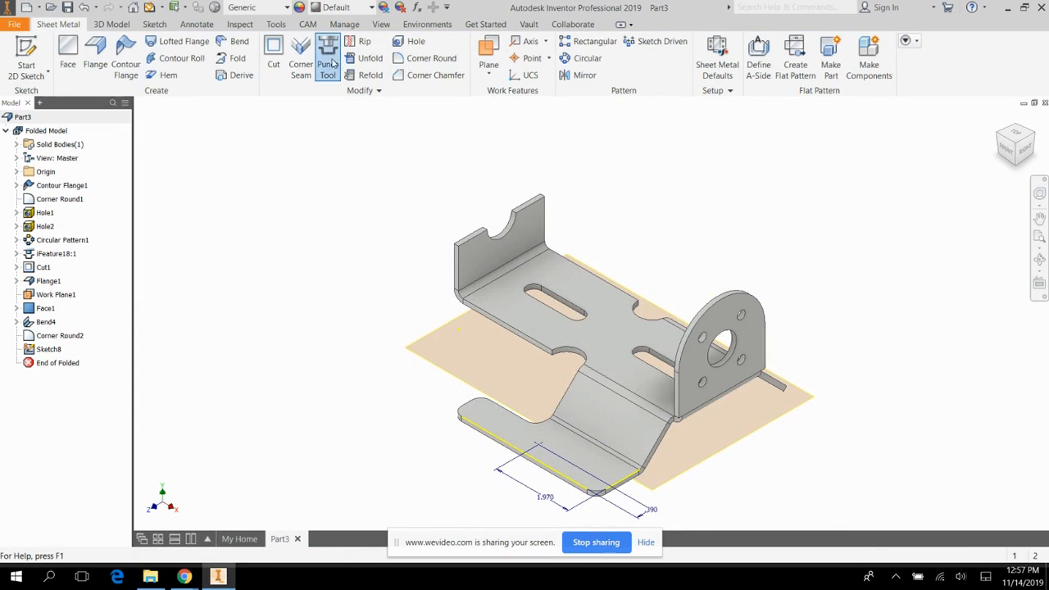
Punch an obround slot 2.95 in long and 0.31 in wide at the sketched point on the foot plate.
click(329, 59)
click(323, 218)
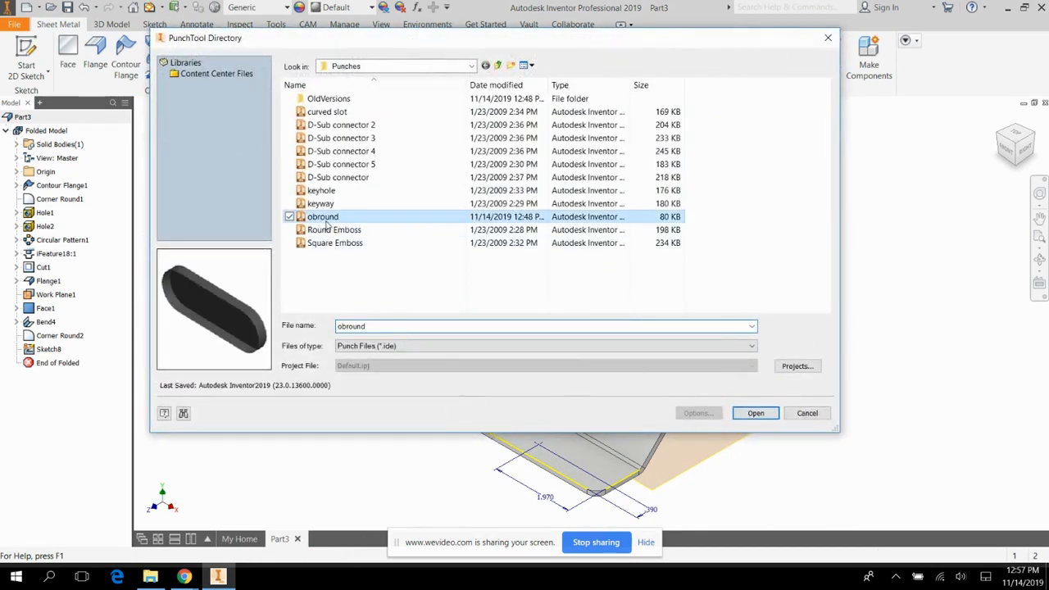
click(756, 414)
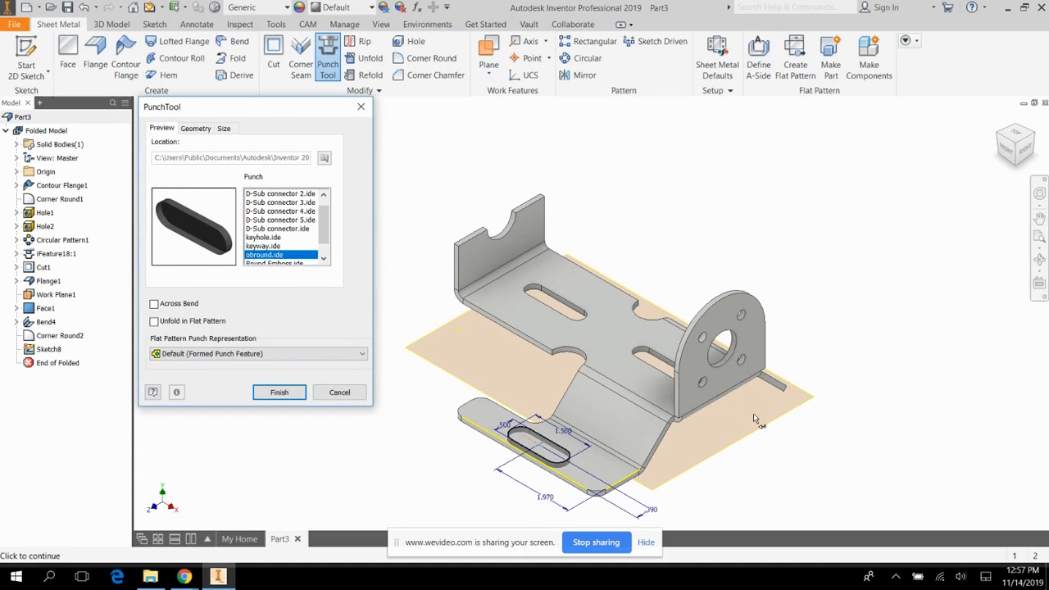
click(224, 129)
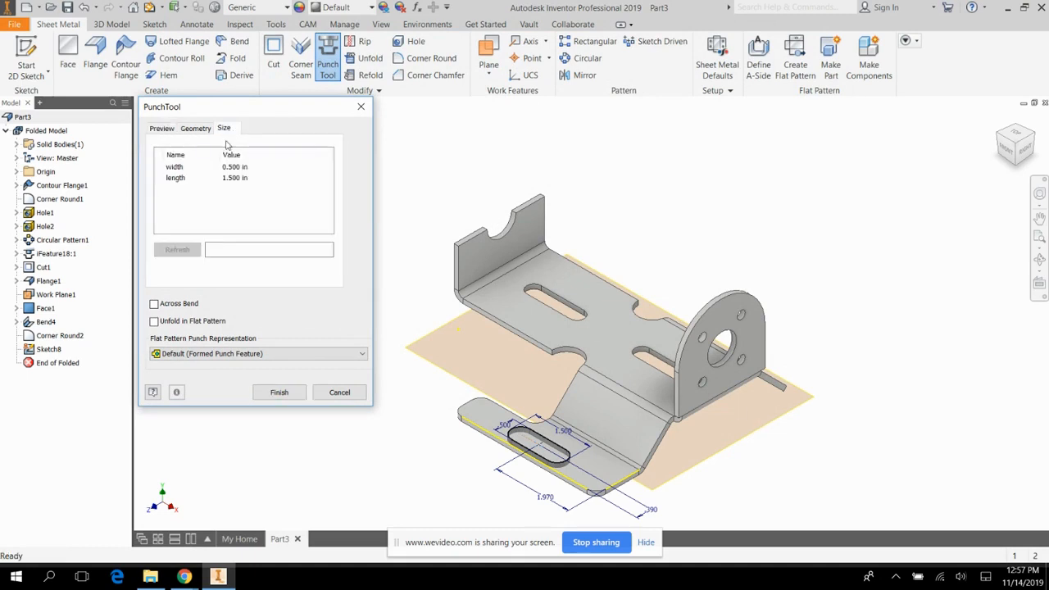
click(236, 181)
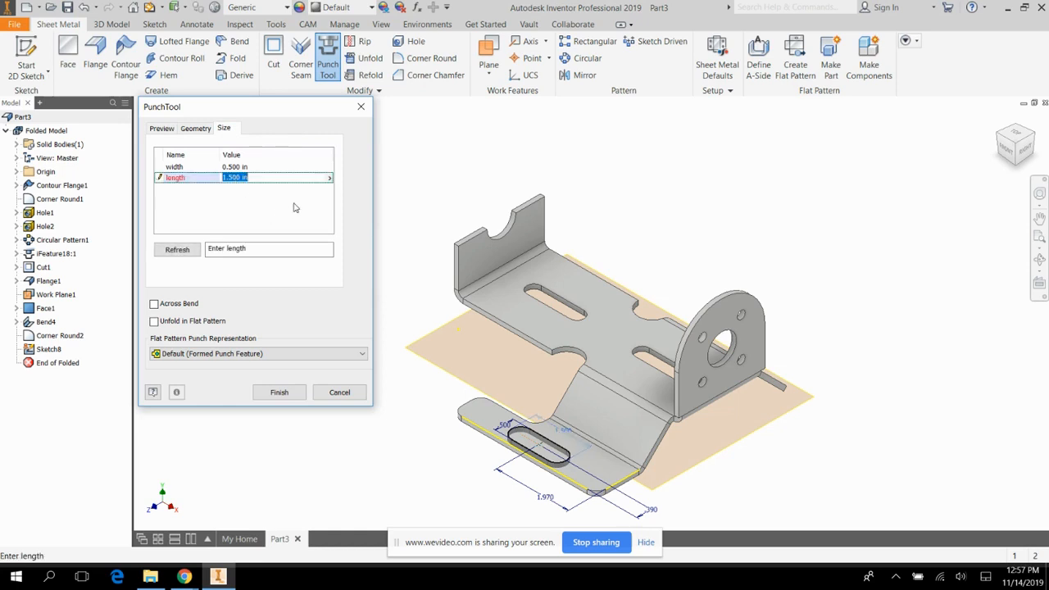
text(2.95)
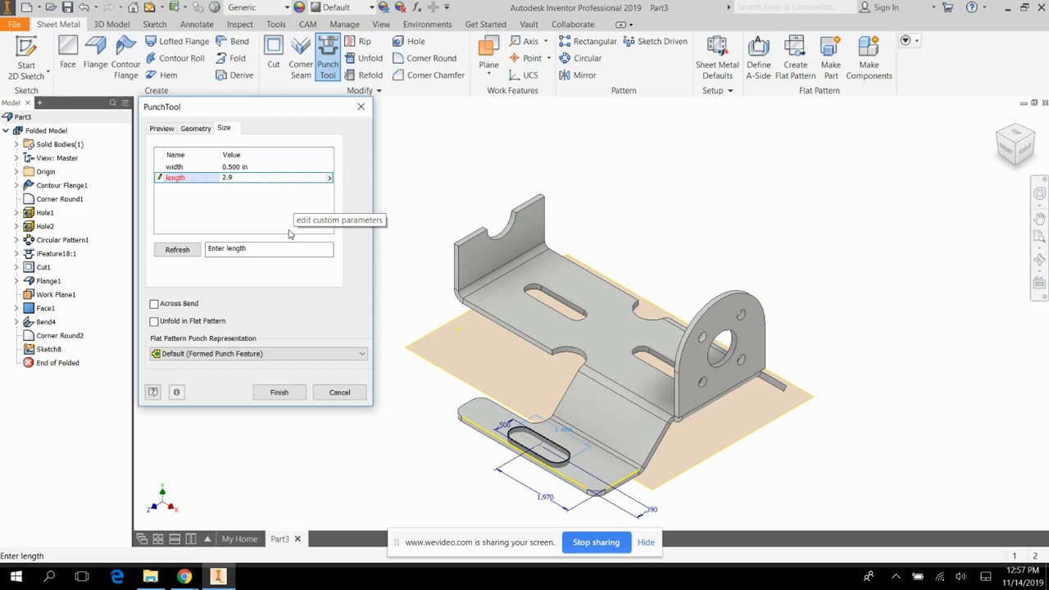
click(234, 168)
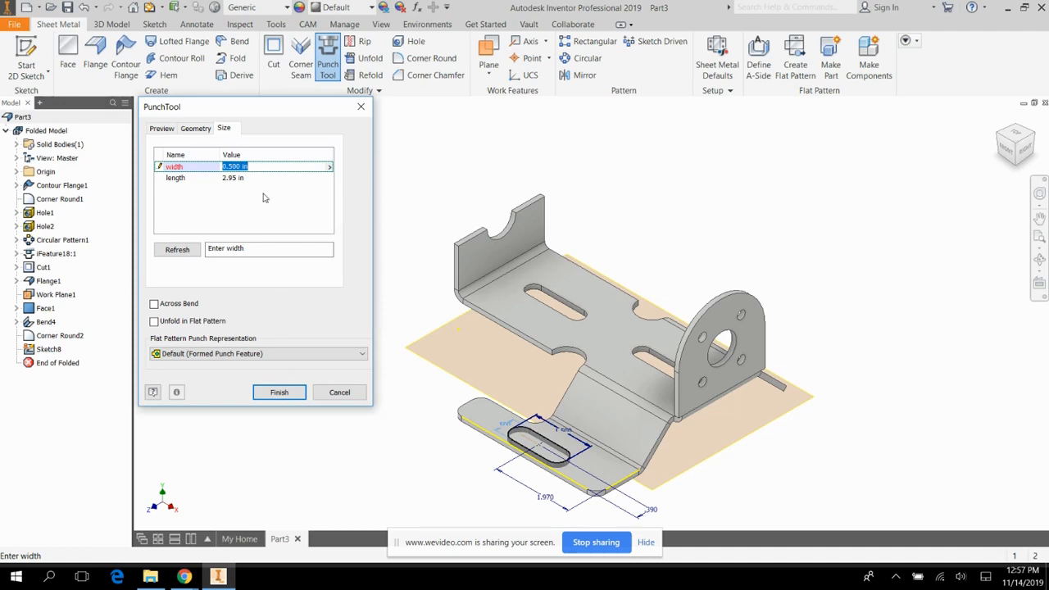
key(BackSpace)
text(.31)
click(279, 392)
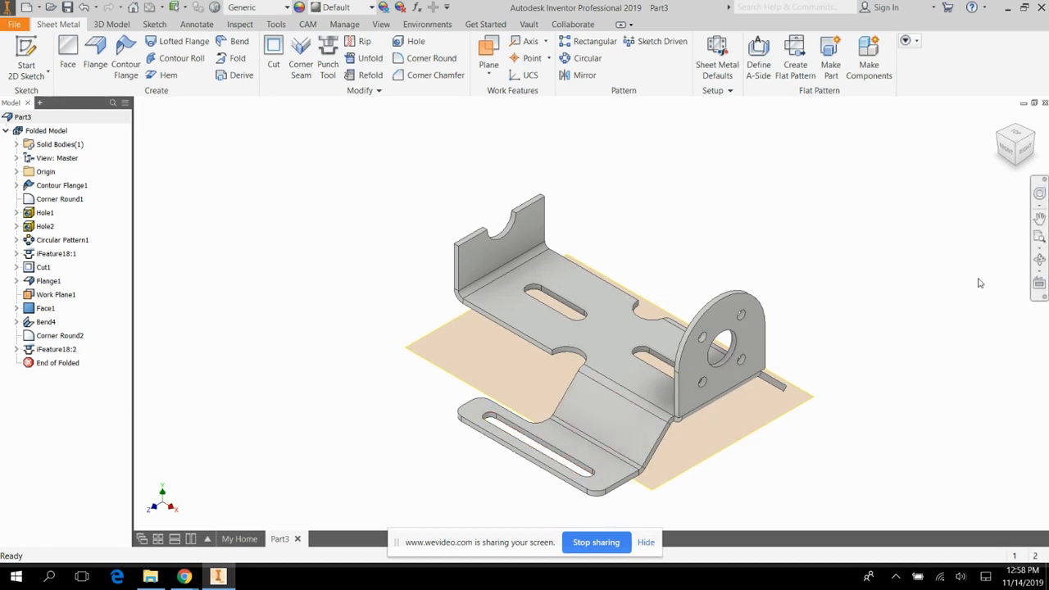
Create a midplane between the base's two opposite long side edge faces beside the notched end flange.
click(1040, 259)
drag(680, 303, 677, 232)
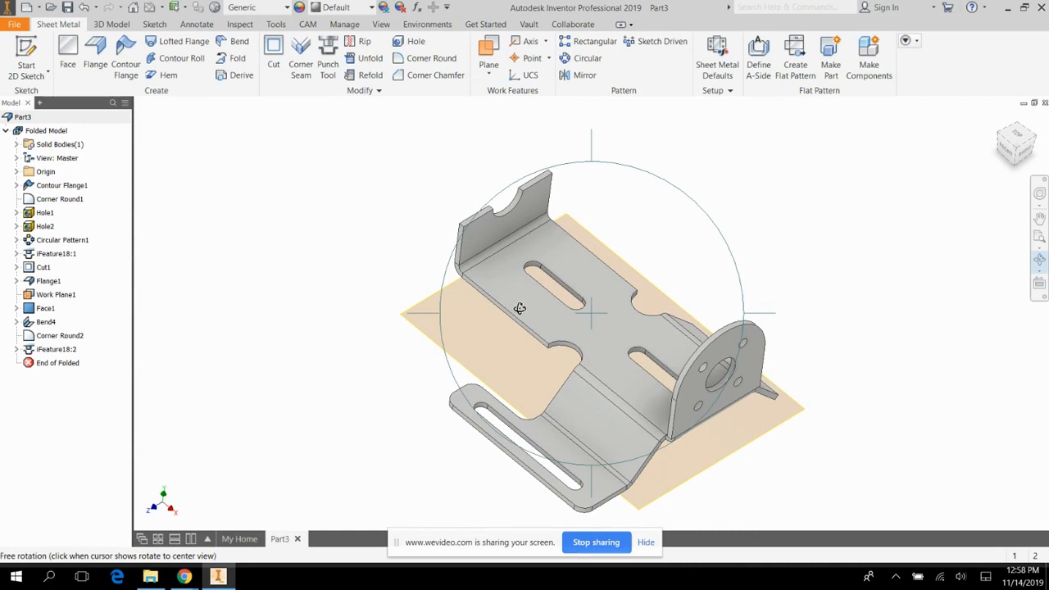
click(491, 74)
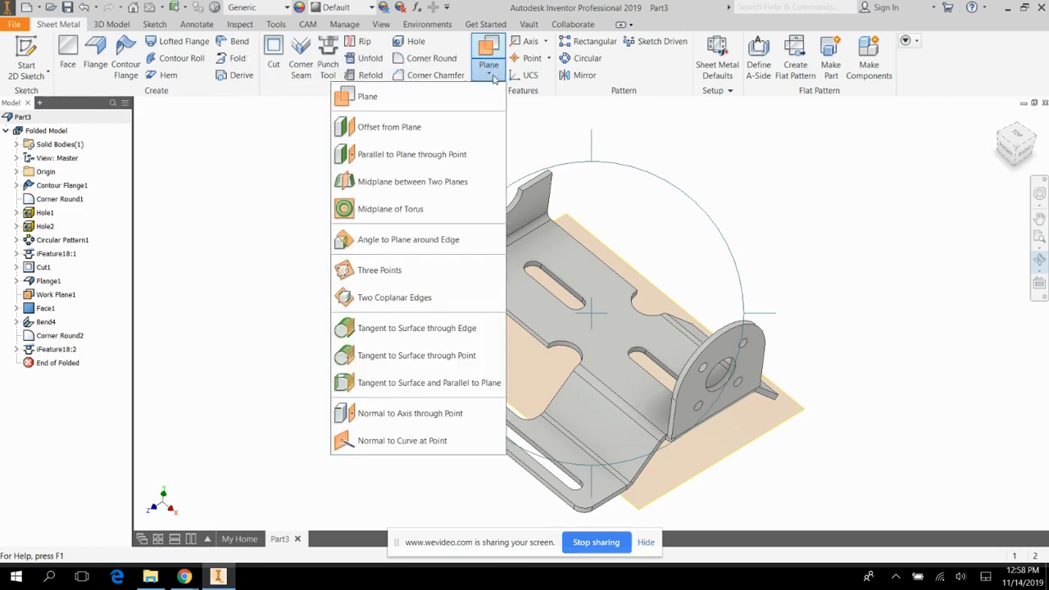
click(419, 184)
scroll(521, 328, up, 5)
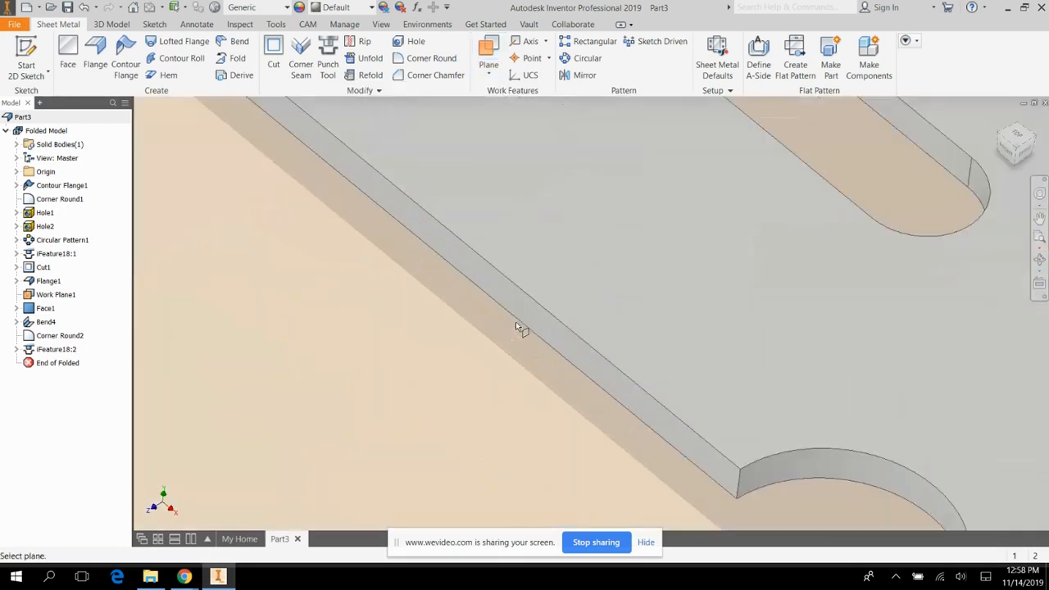
click(529, 322)
scroll(373, 336, down, 5)
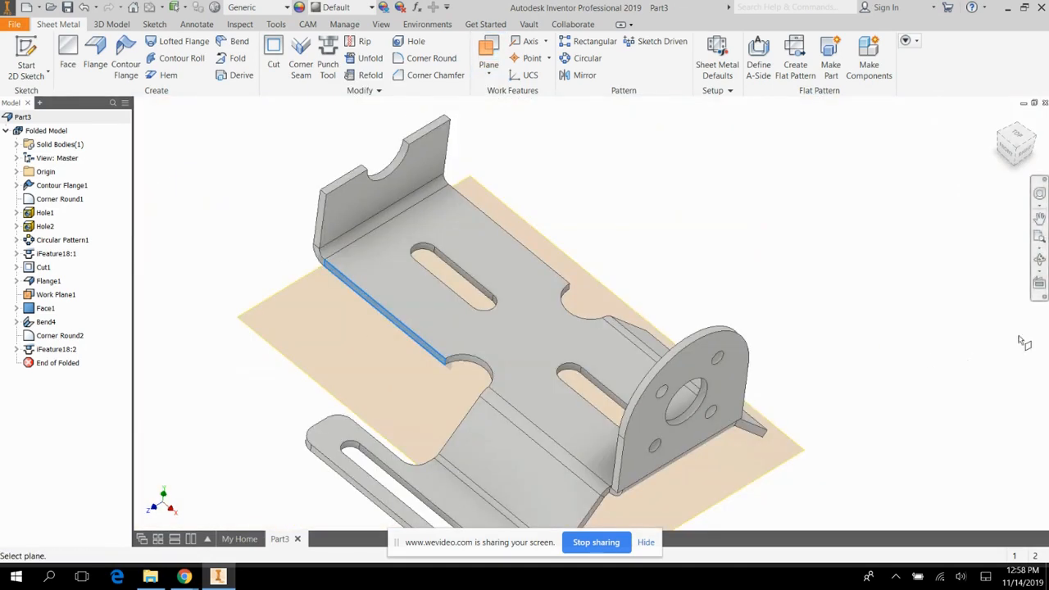
click(1039, 261)
drag(569, 293, 351, 276)
key(bracketright)
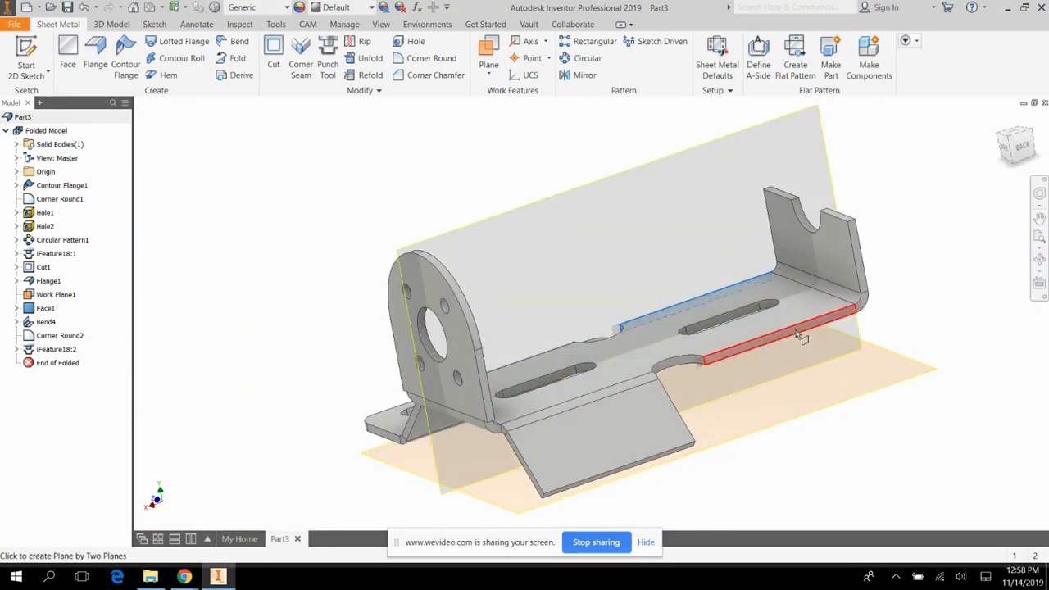
click(798, 333)
click(999, 120)
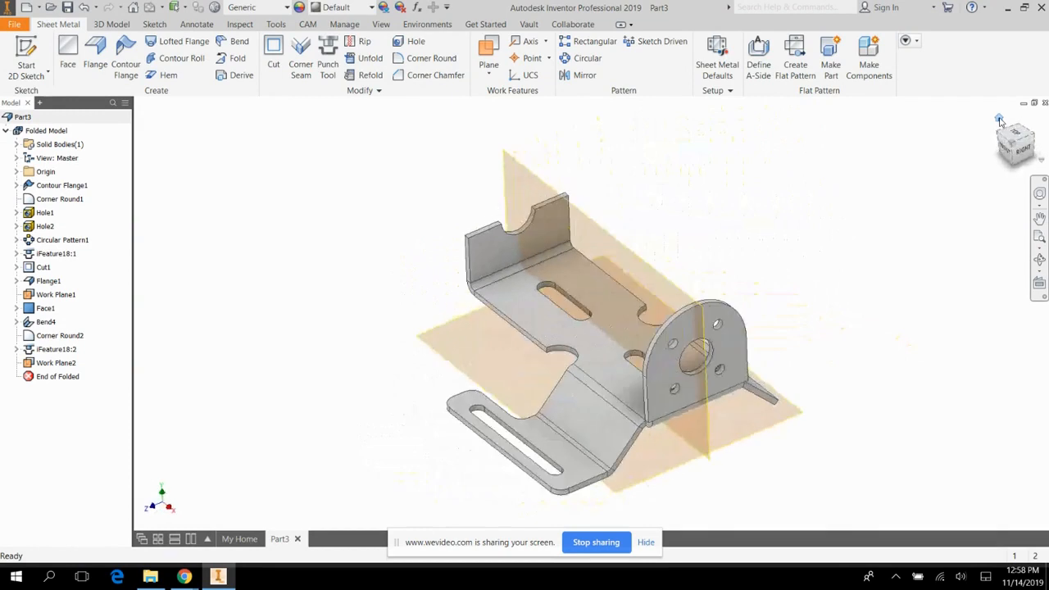
Mirror the foot plate face and its obround slot across the new midplane.
click(578, 74)
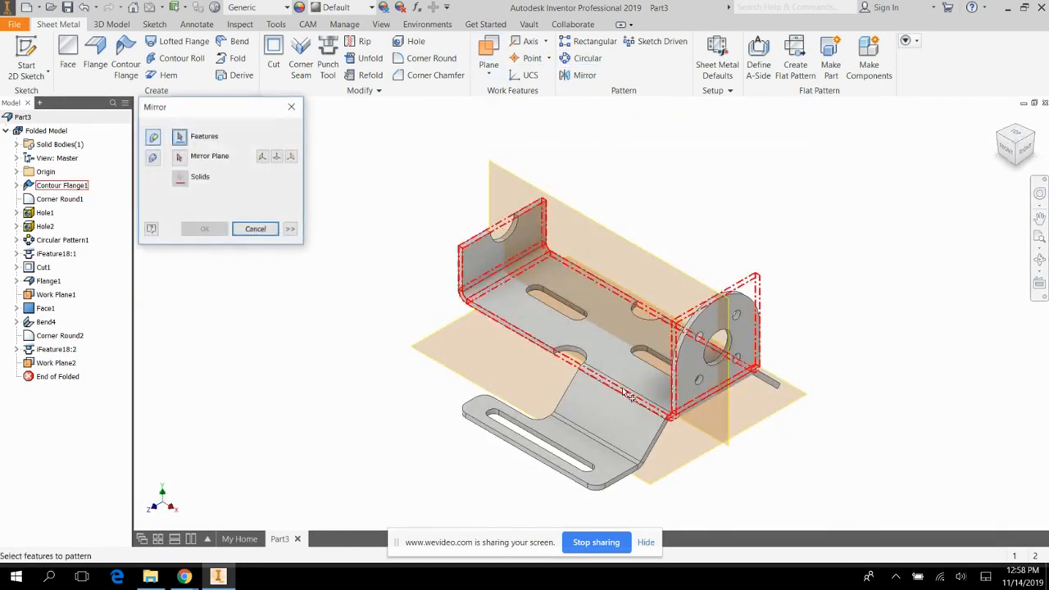
click(614, 492)
click(606, 485)
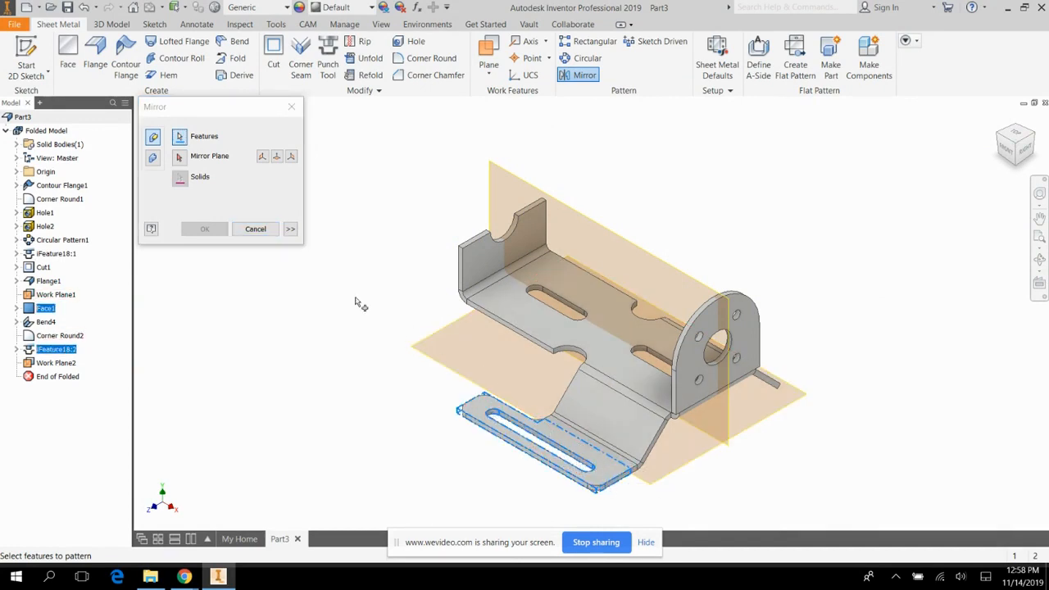
click(182, 158)
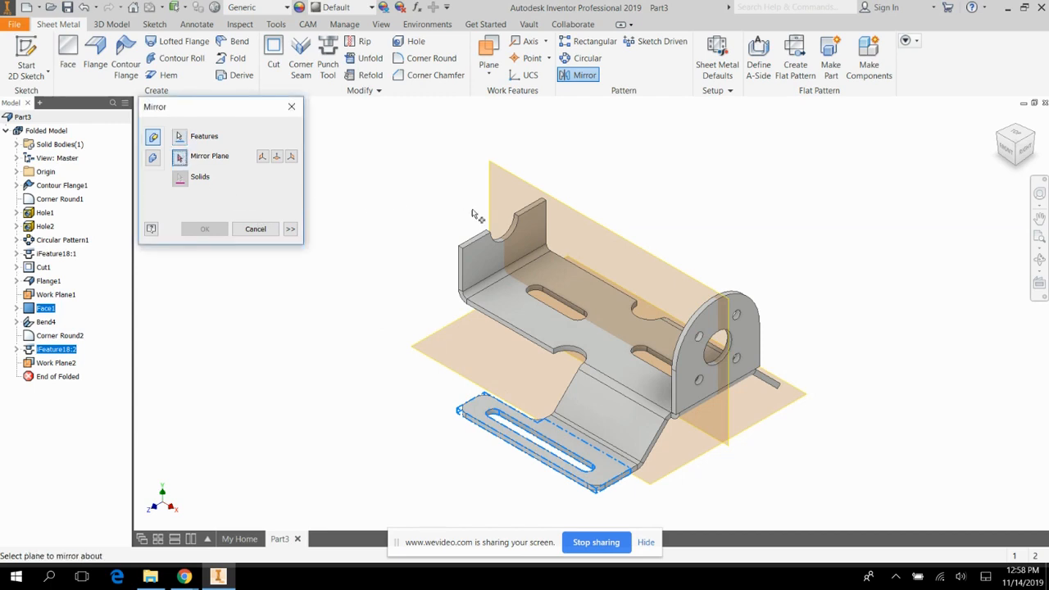
click(638, 247)
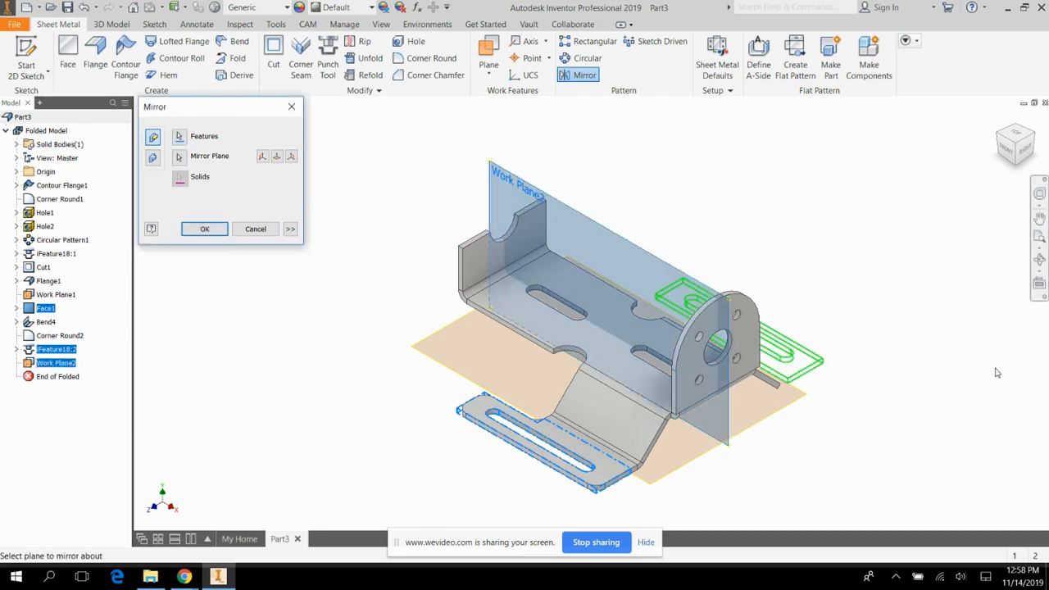
click(227, 229)
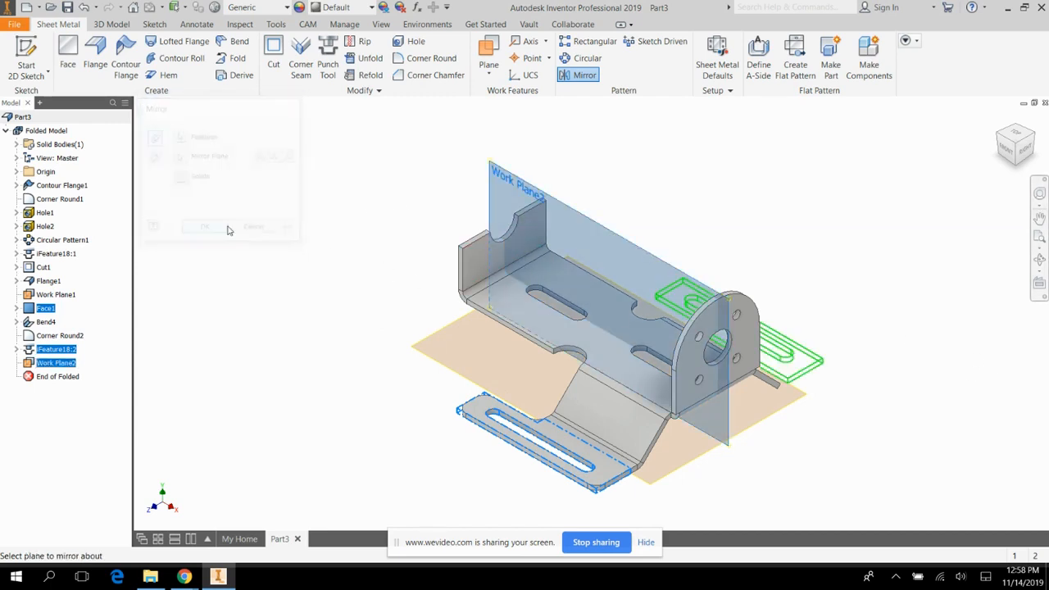
Join the mirrored foot plate to the adjacent angled side flange with a default-radius bend.
click(1039, 261)
drag(655, 353, 599, 385)
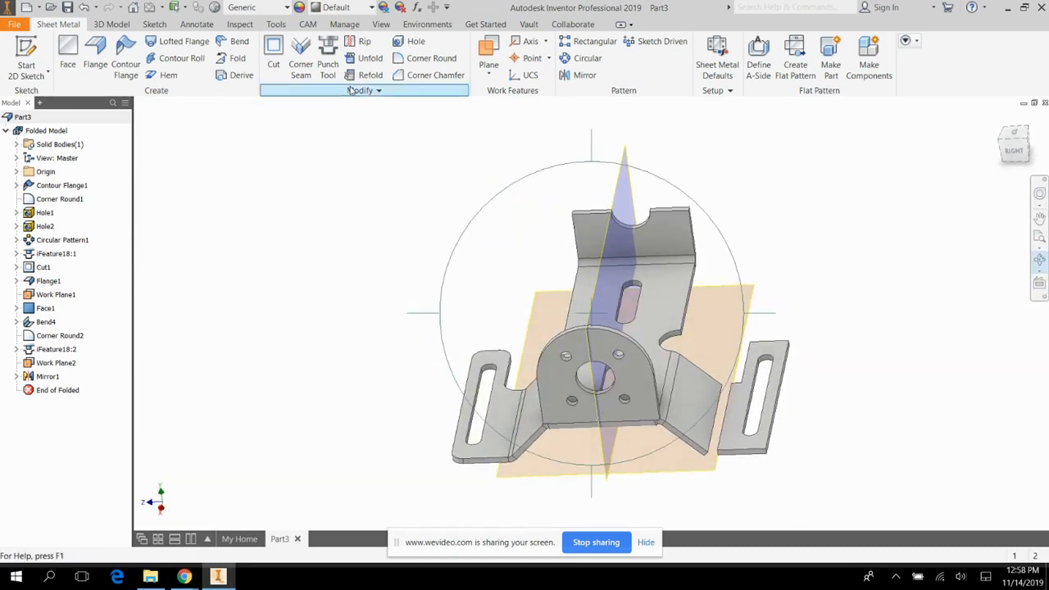
click(238, 41)
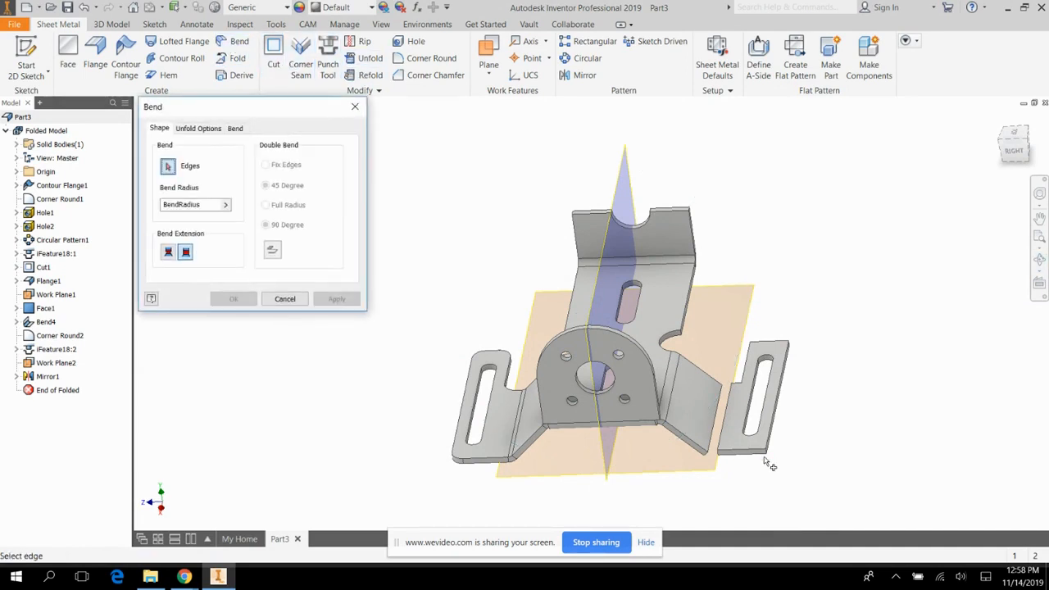
click(717, 443)
click(346, 302)
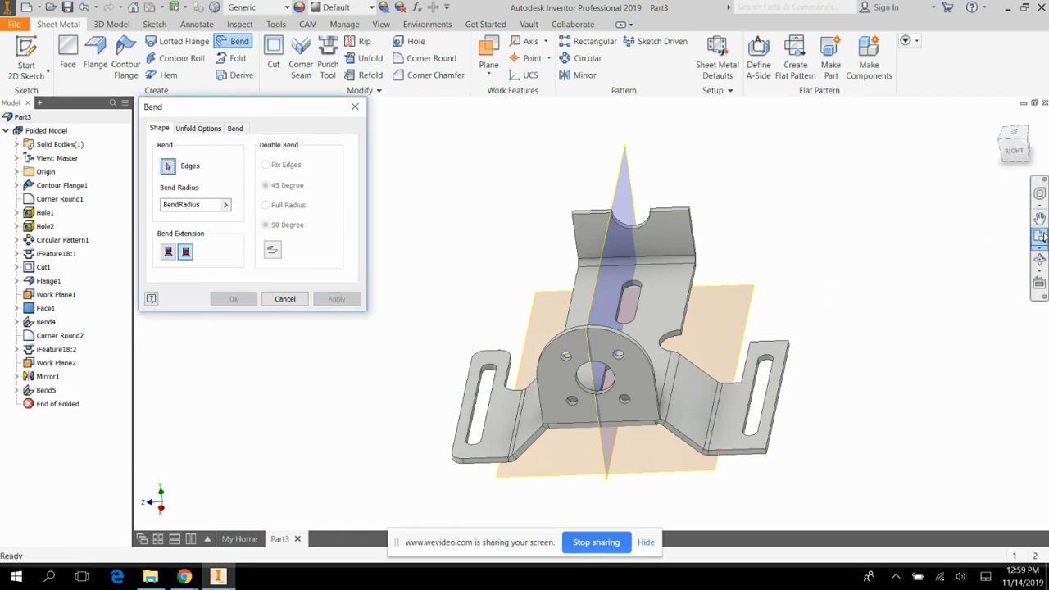
click(355, 107)
Add 90-degree flanges 1.18 in high on both long base edges next to the notched end flange.
click(1039, 260)
drag(718, 302, 802, 341)
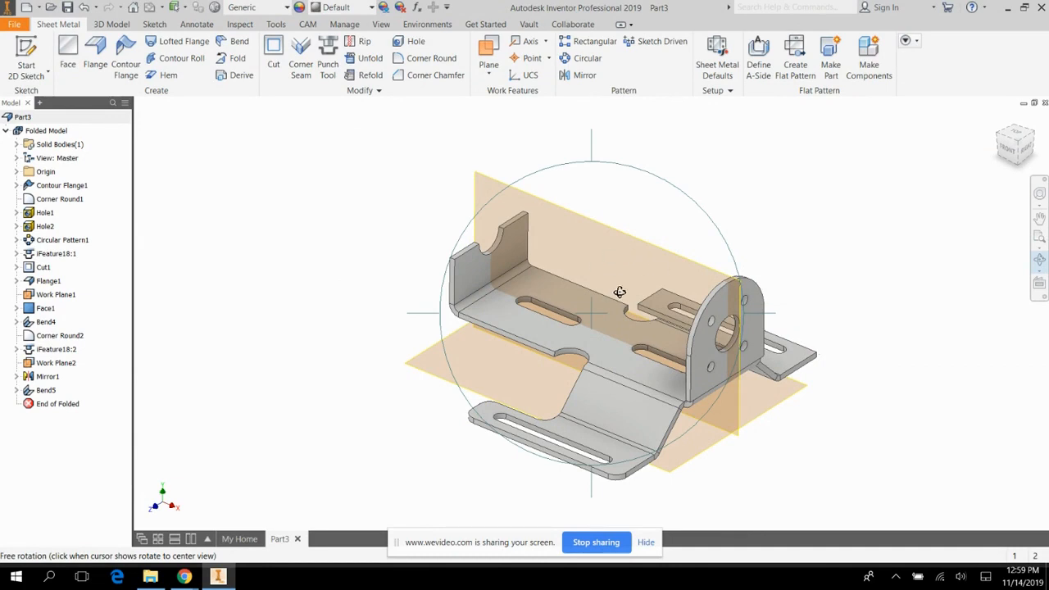
click(95, 50)
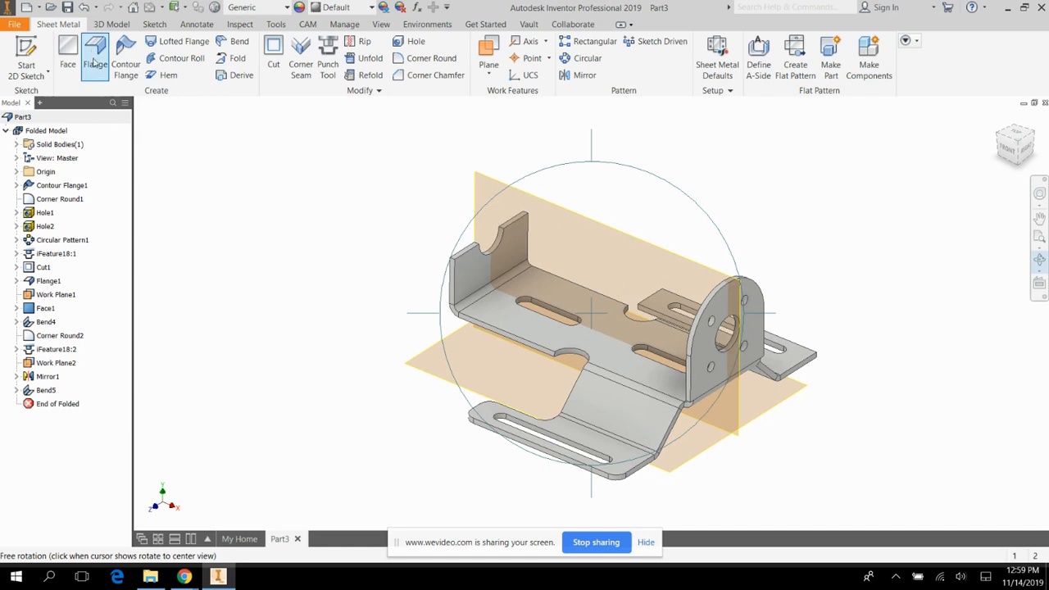
click(506, 336)
click(587, 297)
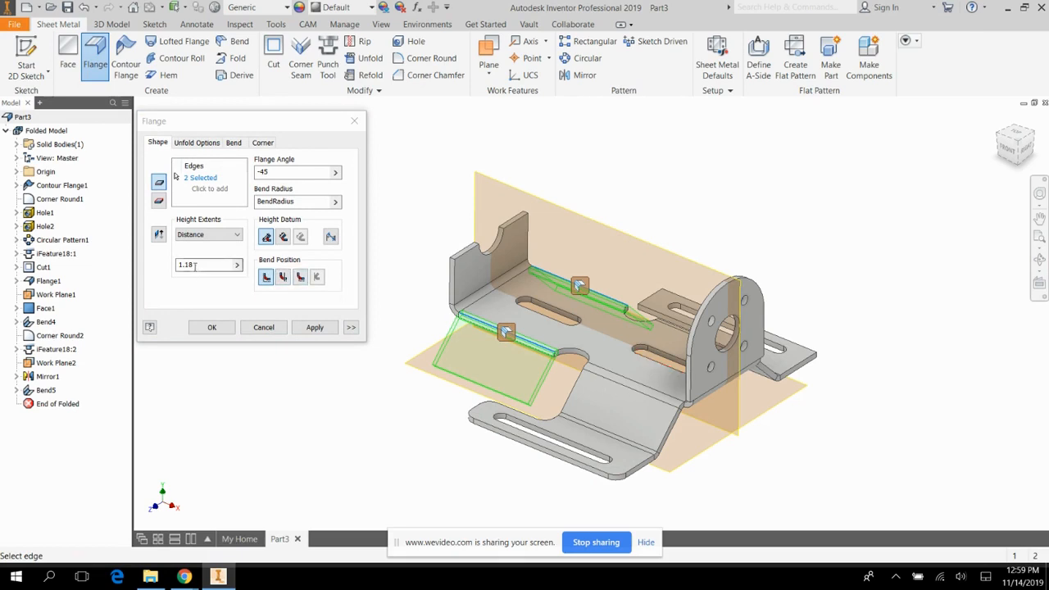
click(275, 172)
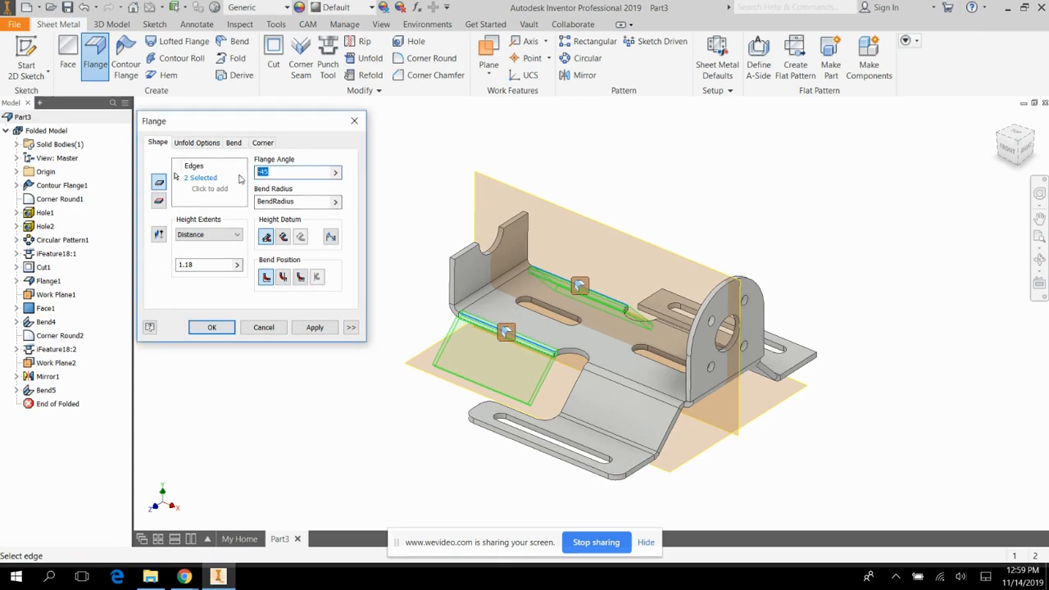
text(90)
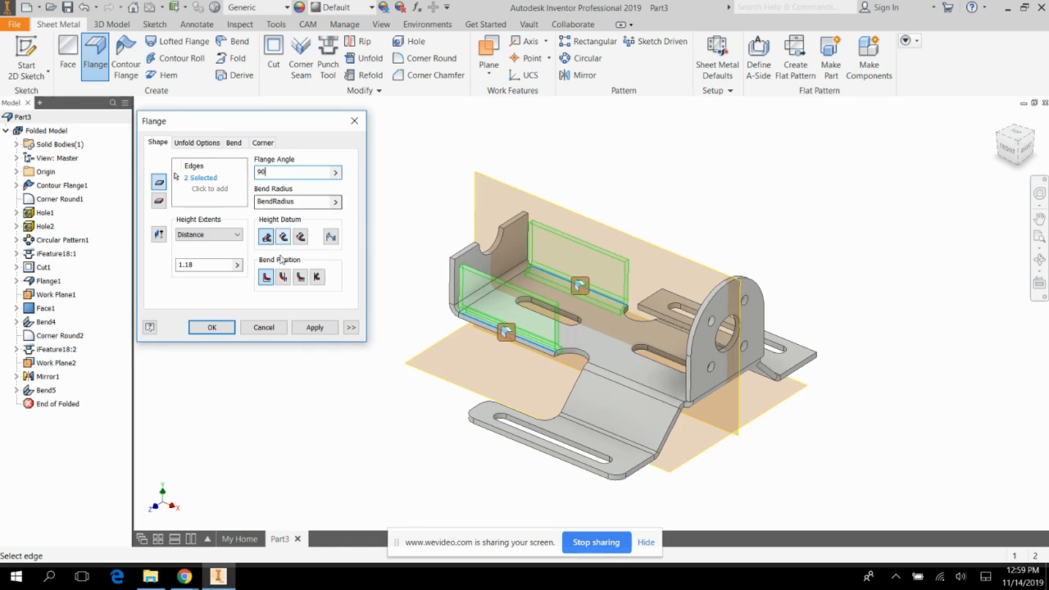
click(315, 327)
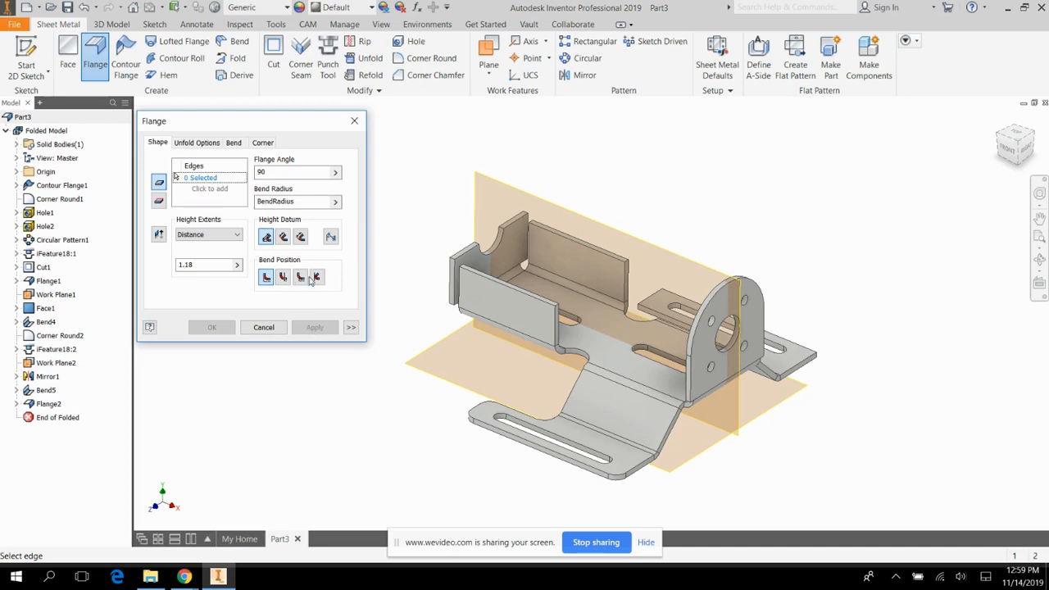
click(354, 121)
Set up an overlap corner seam with a 0.005 in gap between the notched end flange and the front side flange edges.
click(1040, 260)
drag(574, 297, 685, 213)
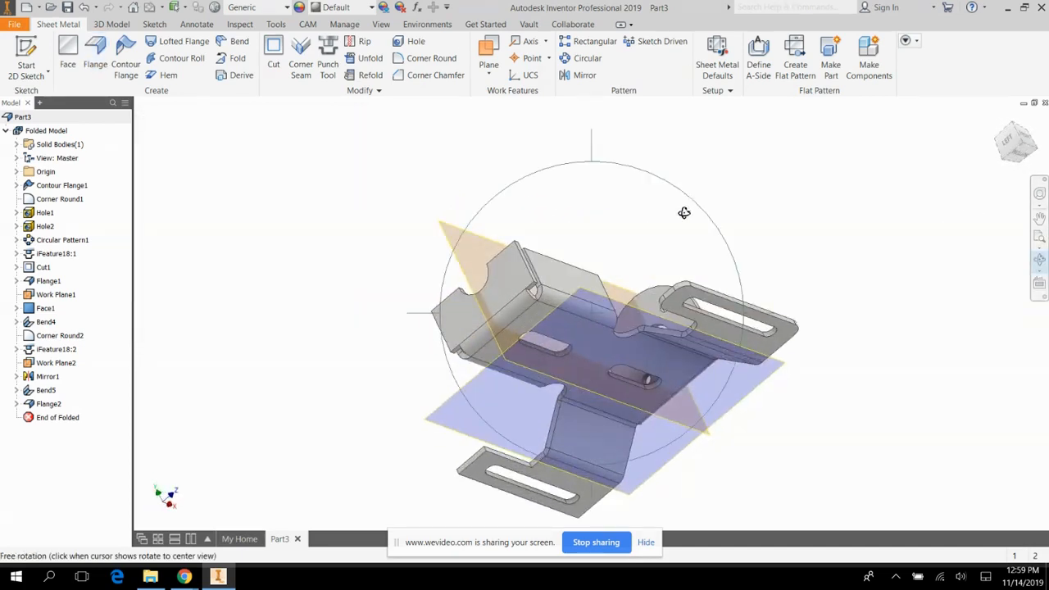
drag(546, 251, 549, 467)
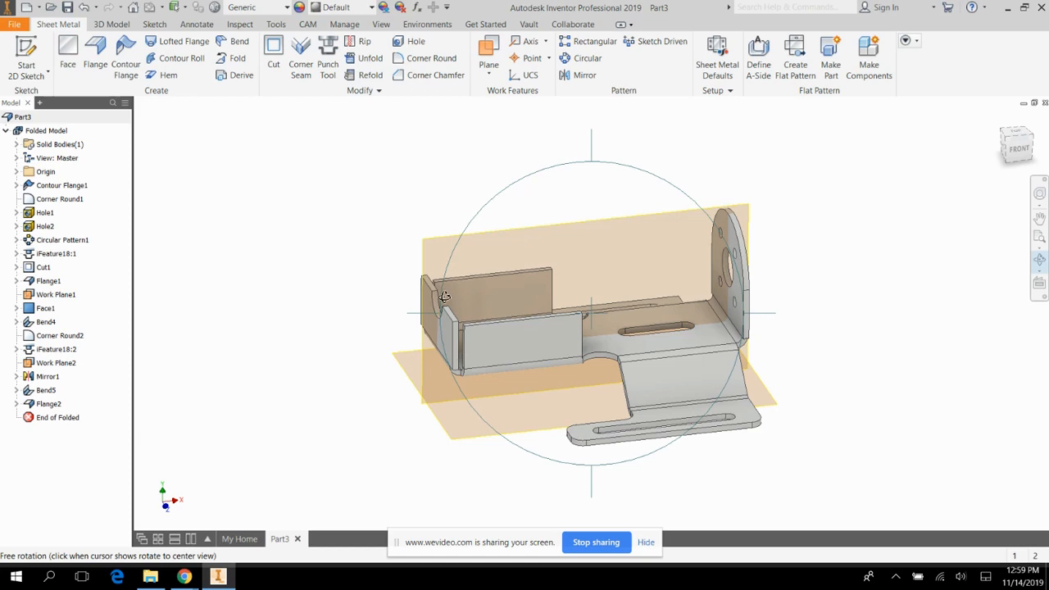
key(Escape)
scroll(489, 354, up, 3)
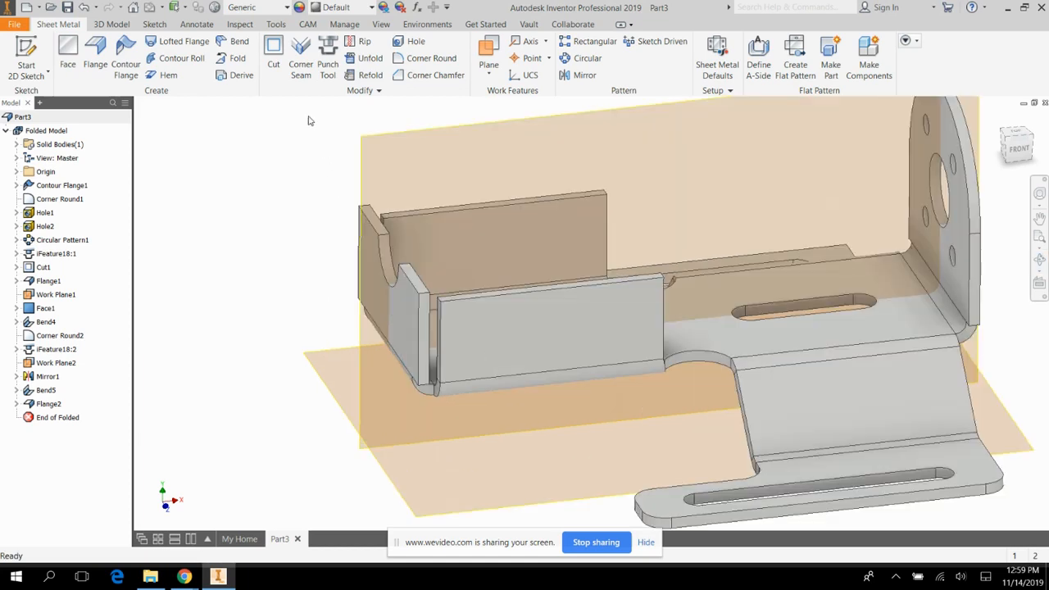
click(301, 57)
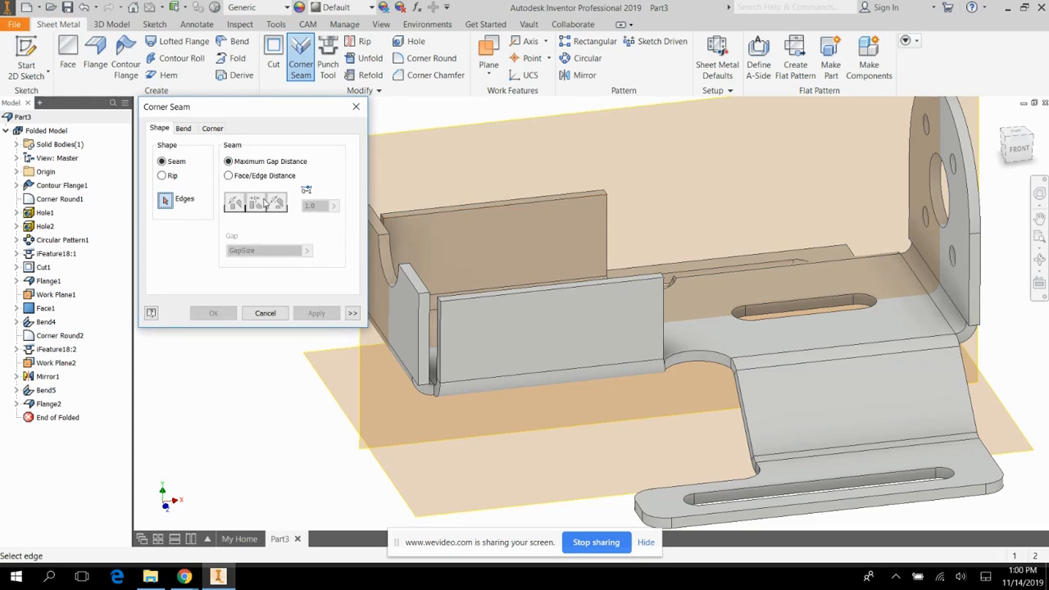
click(419, 338)
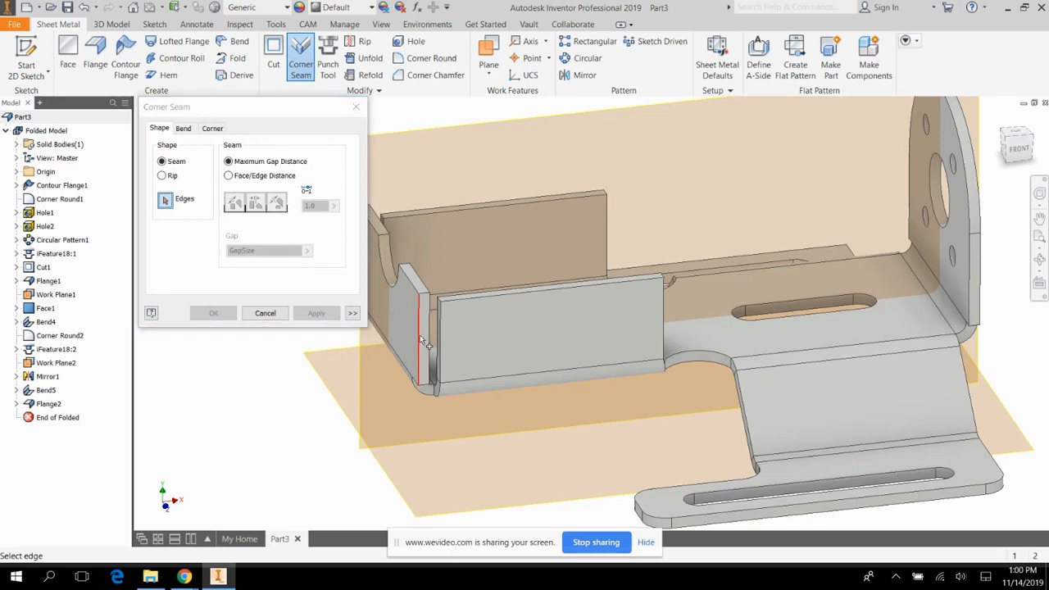
click(441, 339)
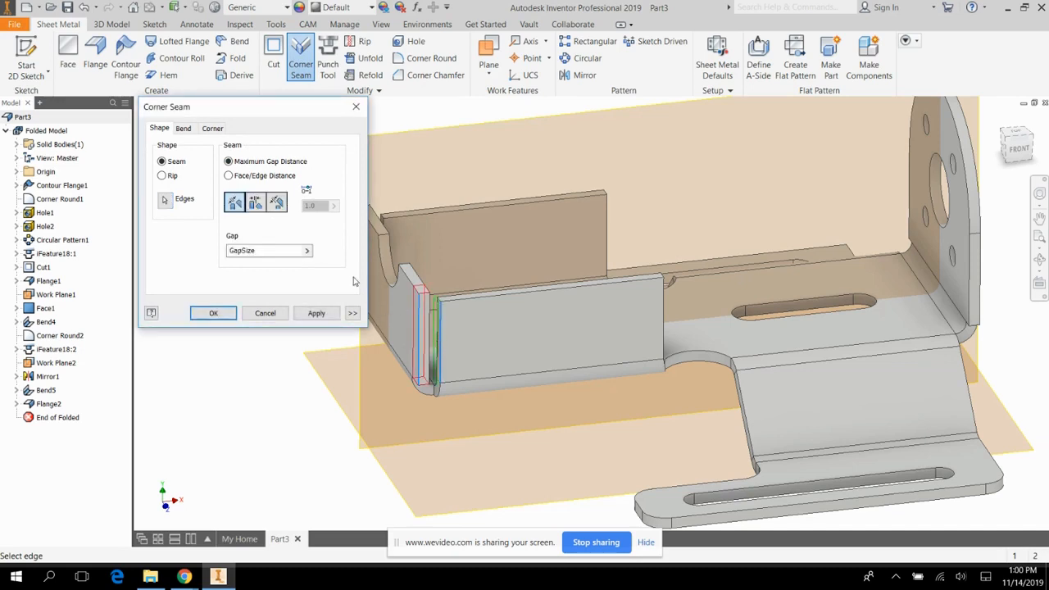
click(261, 204)
double_click(262, 252)
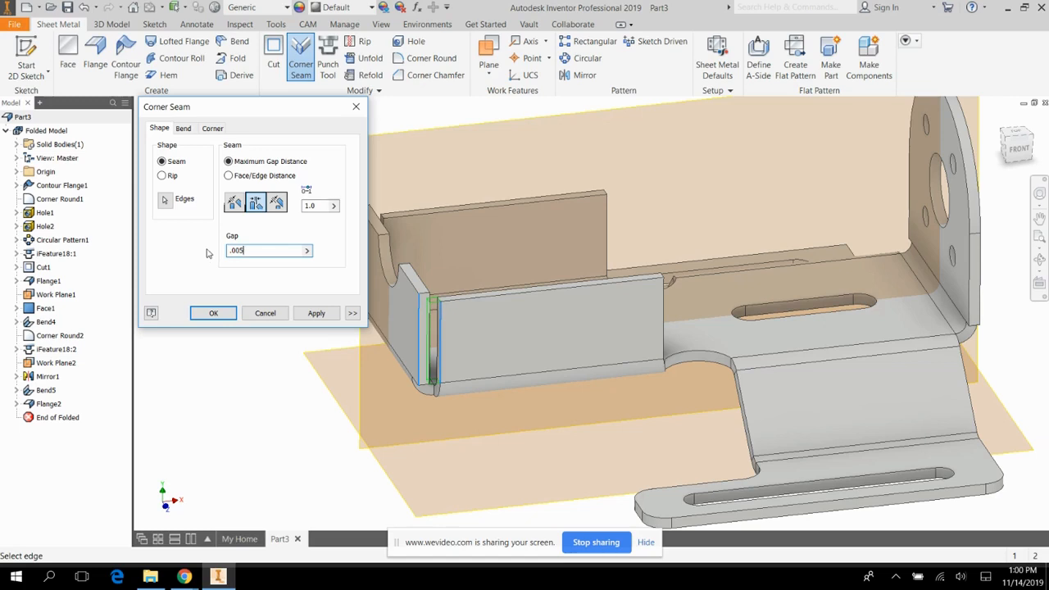
Set the corner seam's relief shape to Tear and create the seam.
click(212, 130)
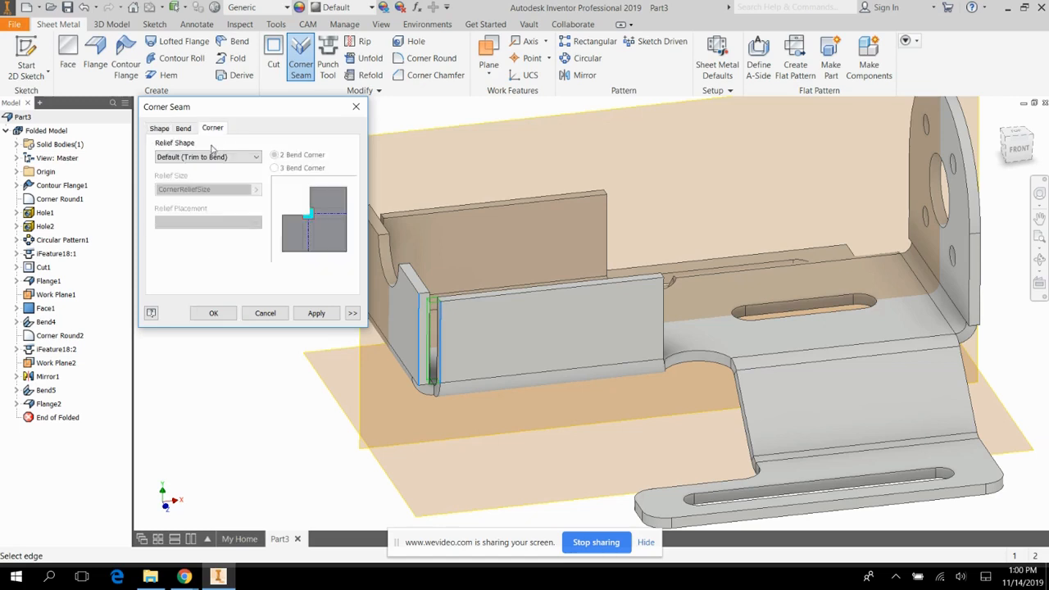
click(209, 160)
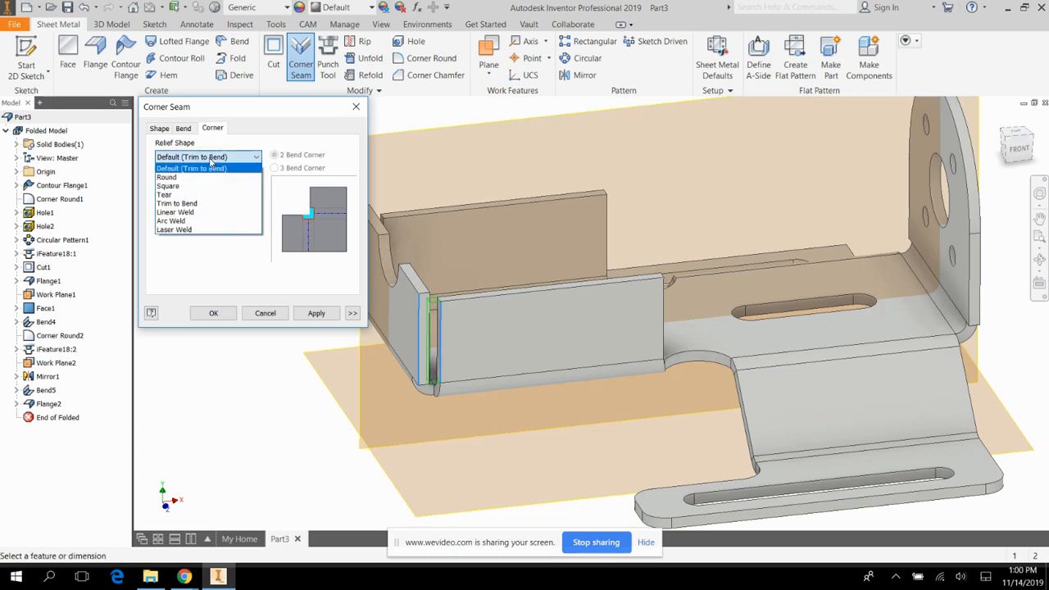
click(181, 194)
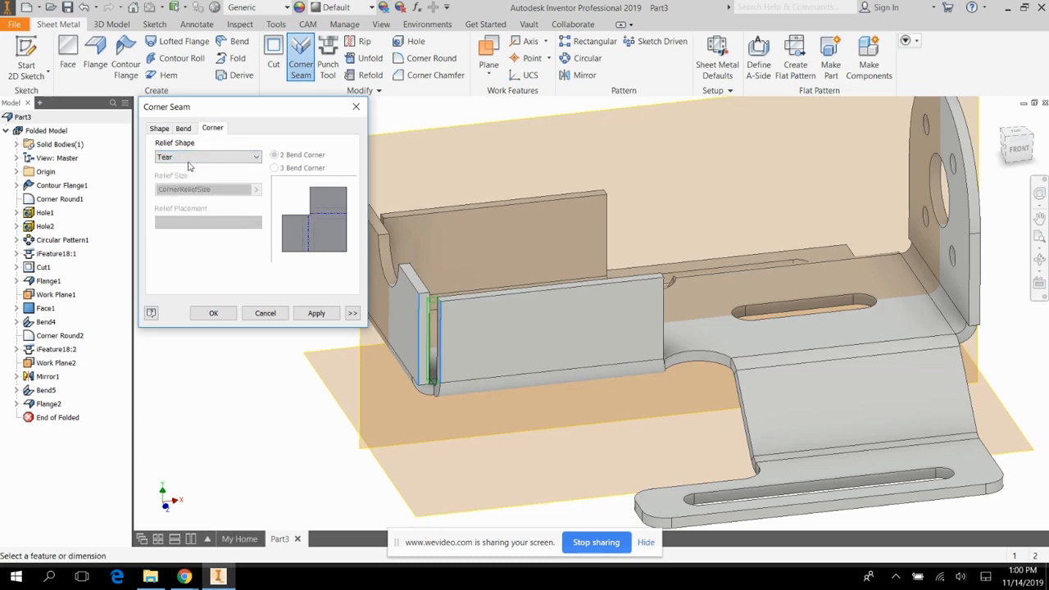
click(187, 158)
click(188, 168)
click(220, 160)
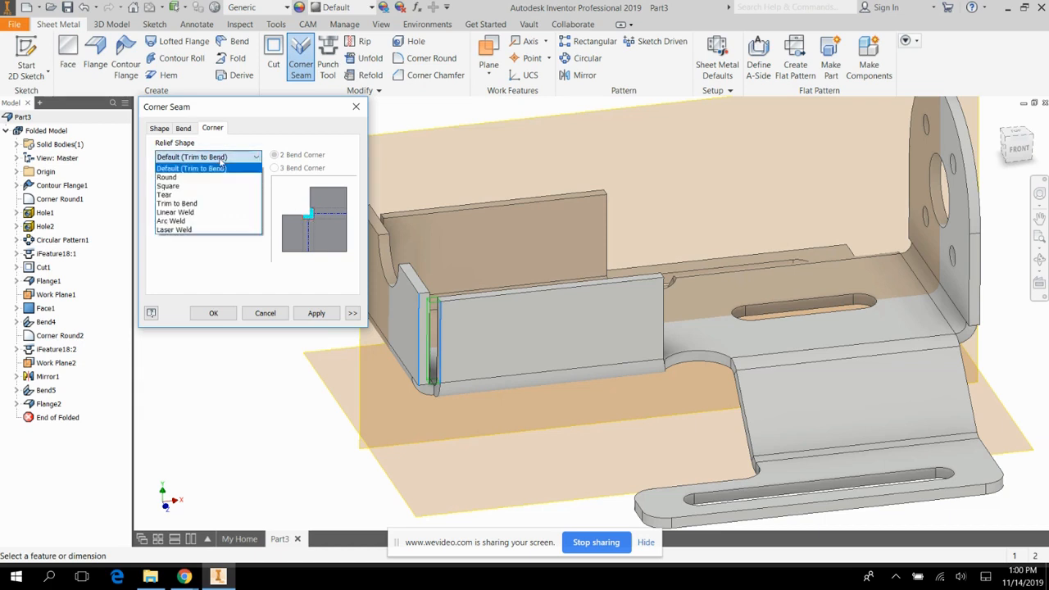
click(187, 196)
click(315, 312)
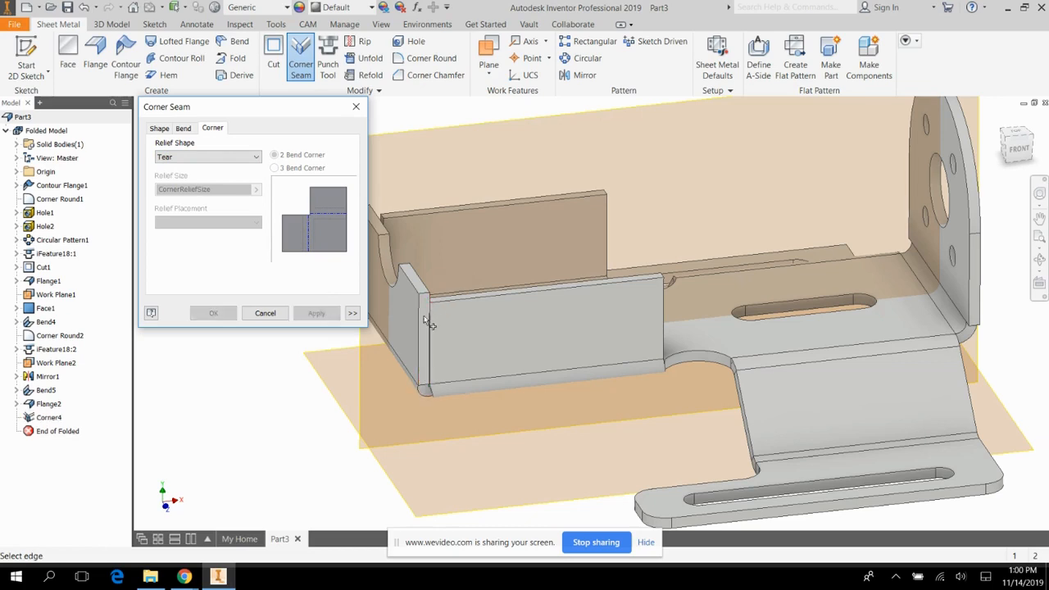
Create a matching 0.005 in gap corner seam with Tear relief between the notched end flange and the opposite side flange.
click(1039, 260)
drag(691, 282, 865, 242)
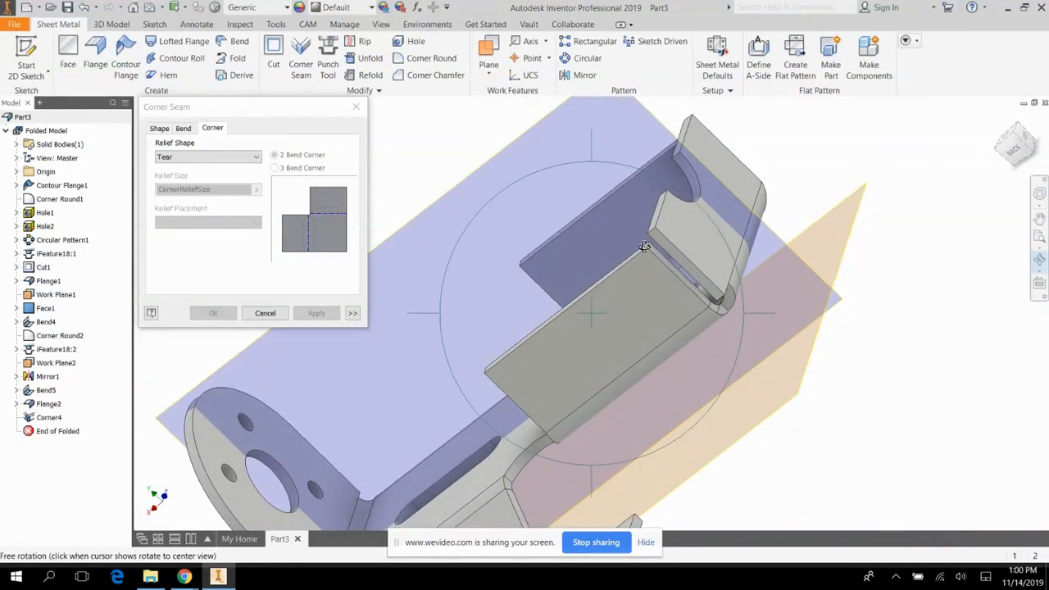
key(Escape)
click(666, 266)
click(682, 257)
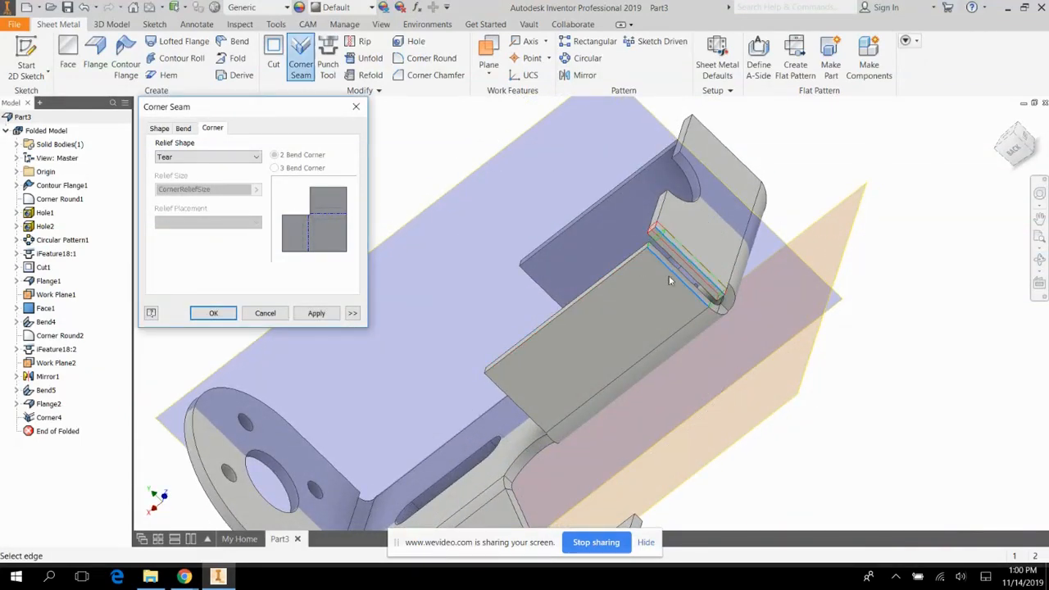
click(161, 128)
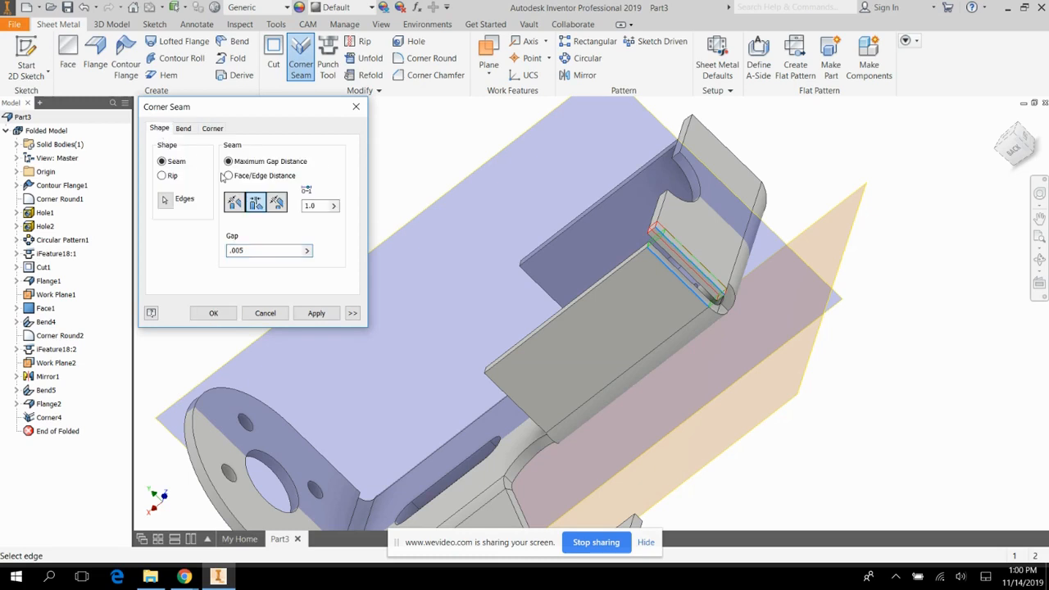
click(317, 314)
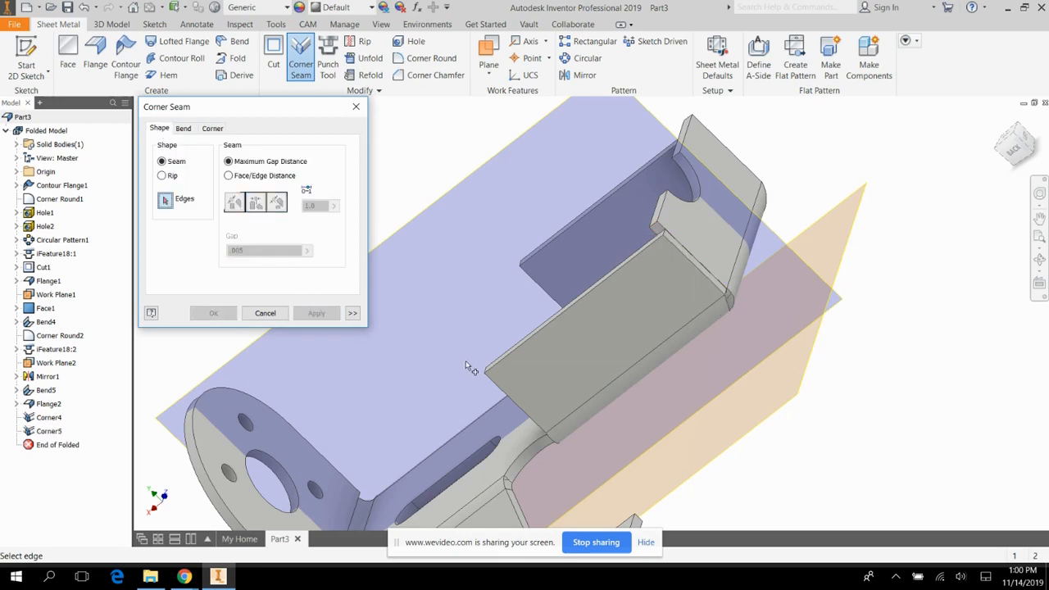
click(355, 107)
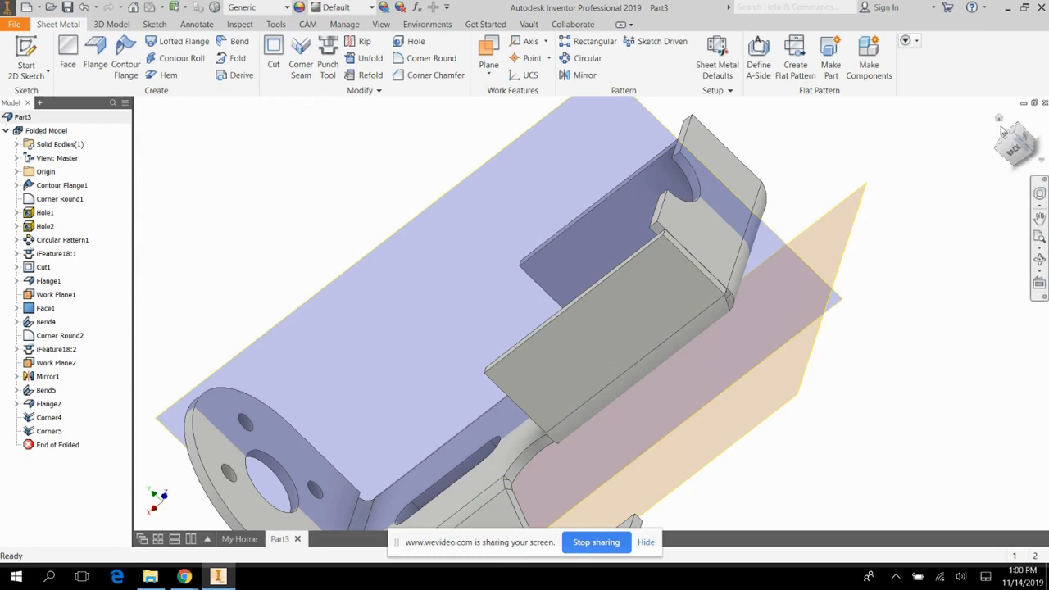
Hide both work planes, Work Plane2 and Work Plane1, in the model.
click(1000, 120)
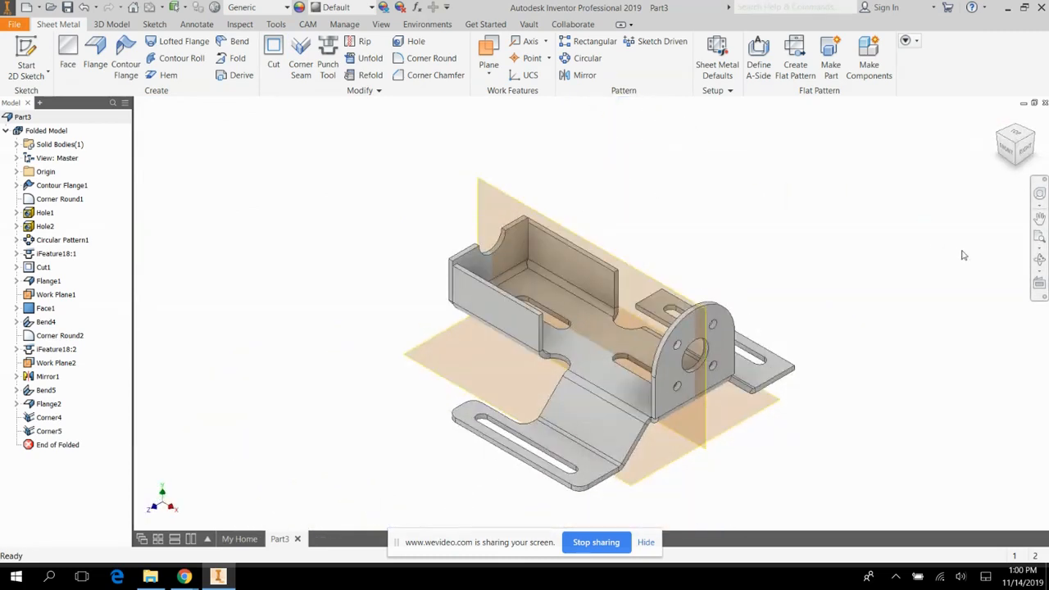
click(1039, 260)
drag(663, 342, 530, 443)
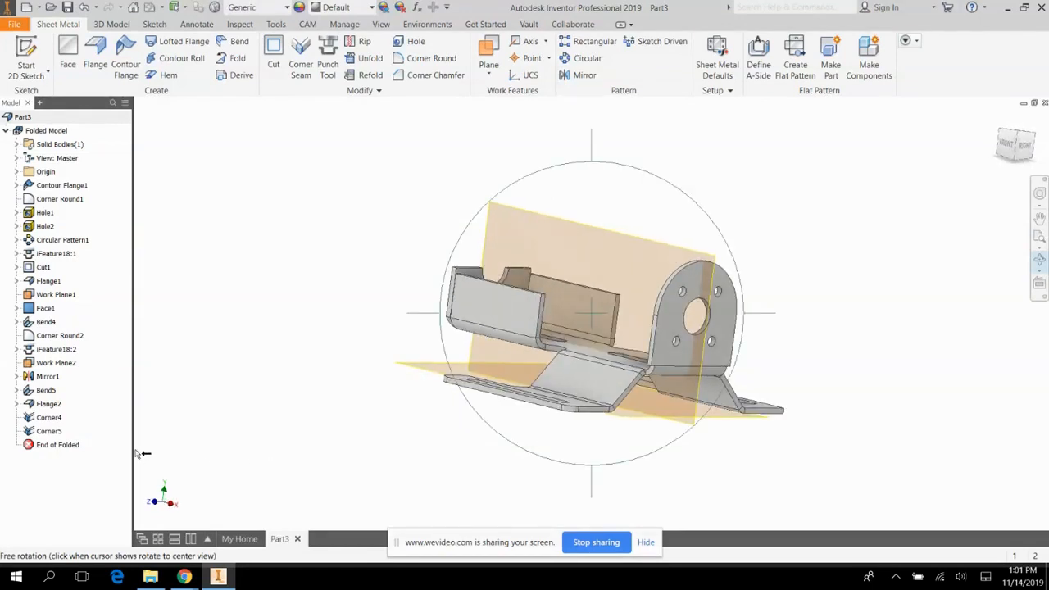
key(Escape)
click(51, 363)
right_click(51, 363)
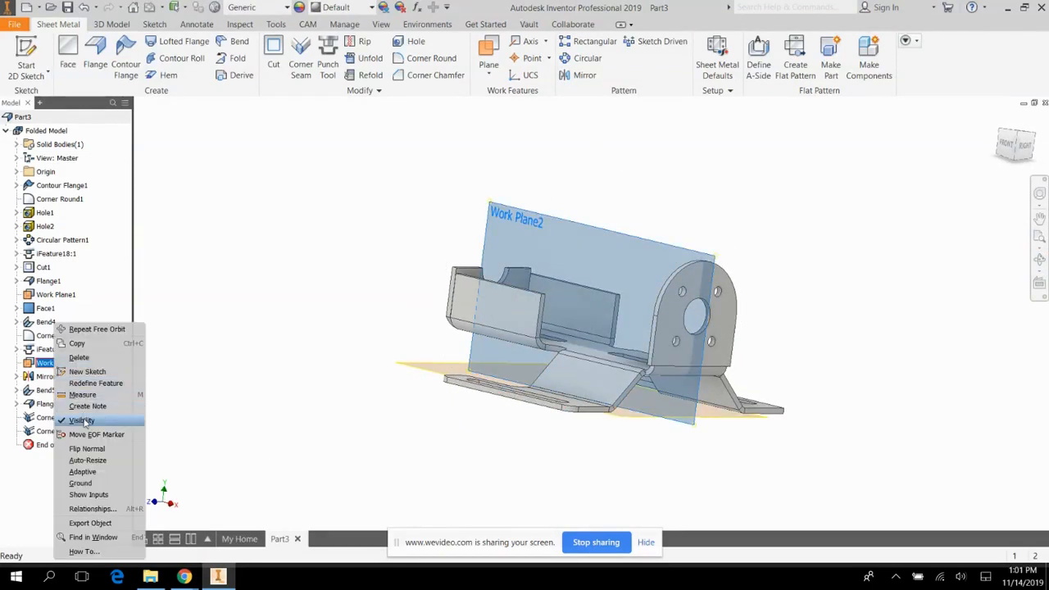
click(82, 420)
click(54, 294)
right_click(55, 294)
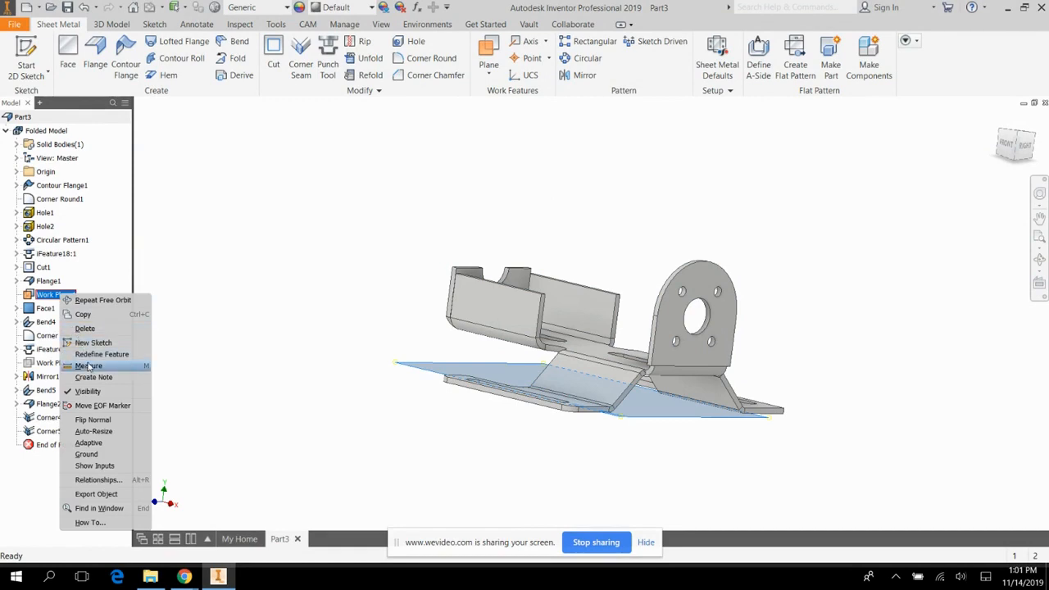
click(88, 391)
click(1040, 259)
drag(898, 273, 365, 361)
key(Escape)
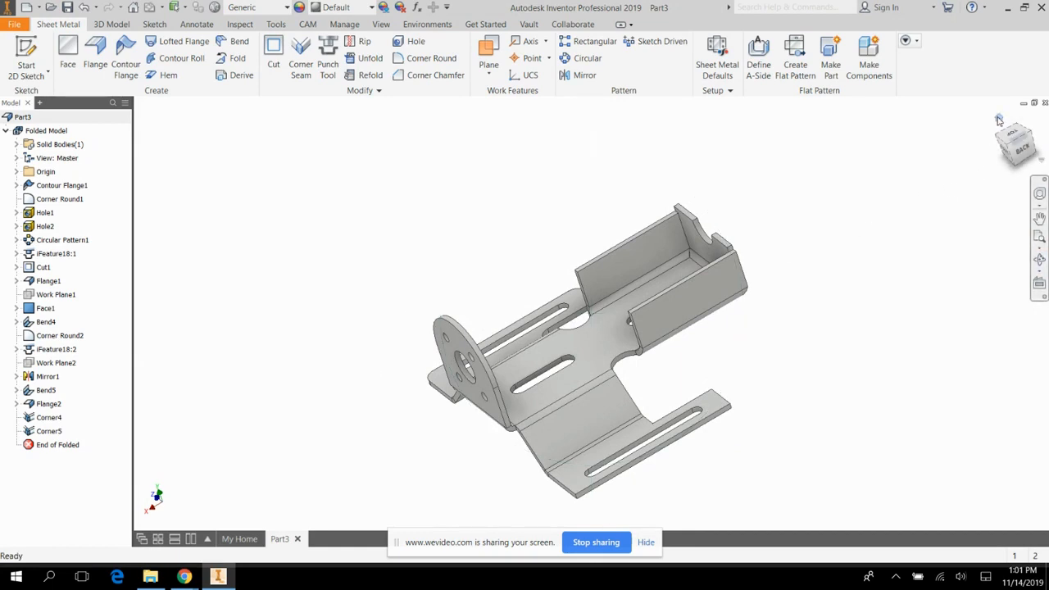
click(999, 120)
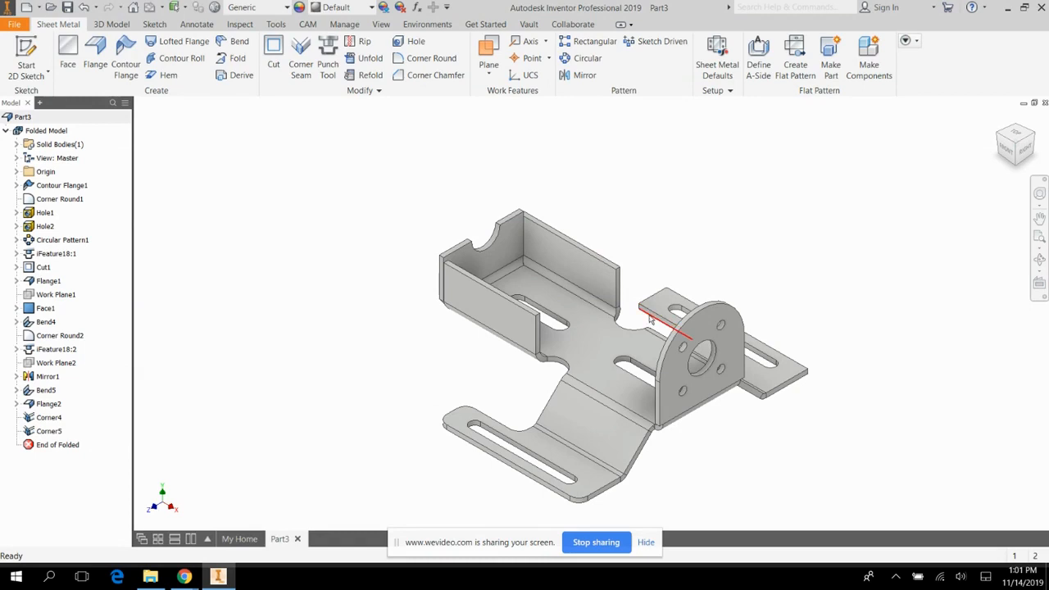
Select the mirrored foot plate's two free-end corners and its inner corner beside the angled flange for a 0.25 in Corner Round.
scroll(648, 320, up, 4)
scroll(648, 322, down, 3)
scroll(771, 429, up, 4)
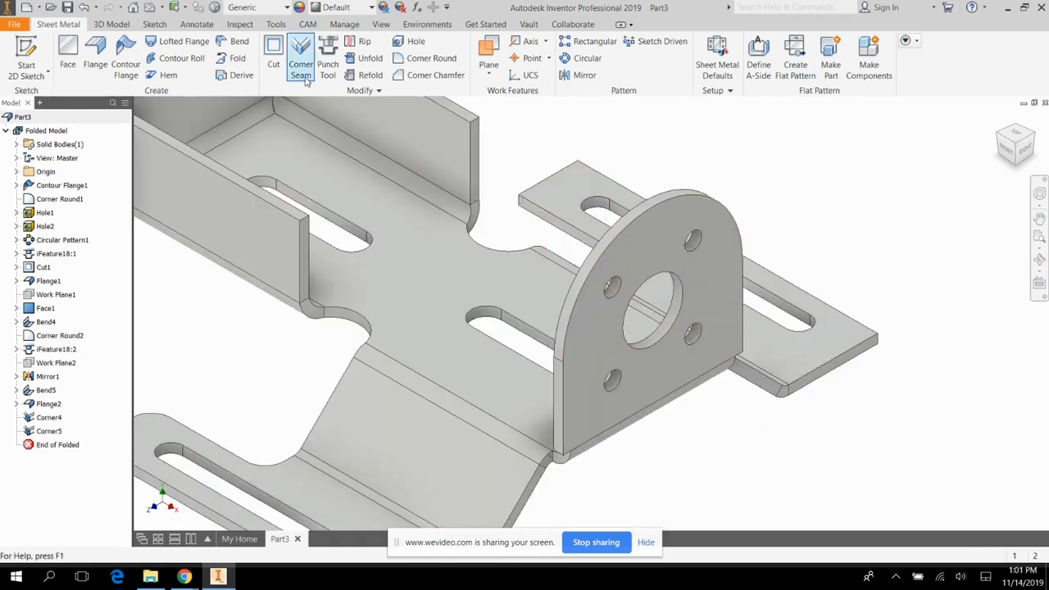
click(424, 61)
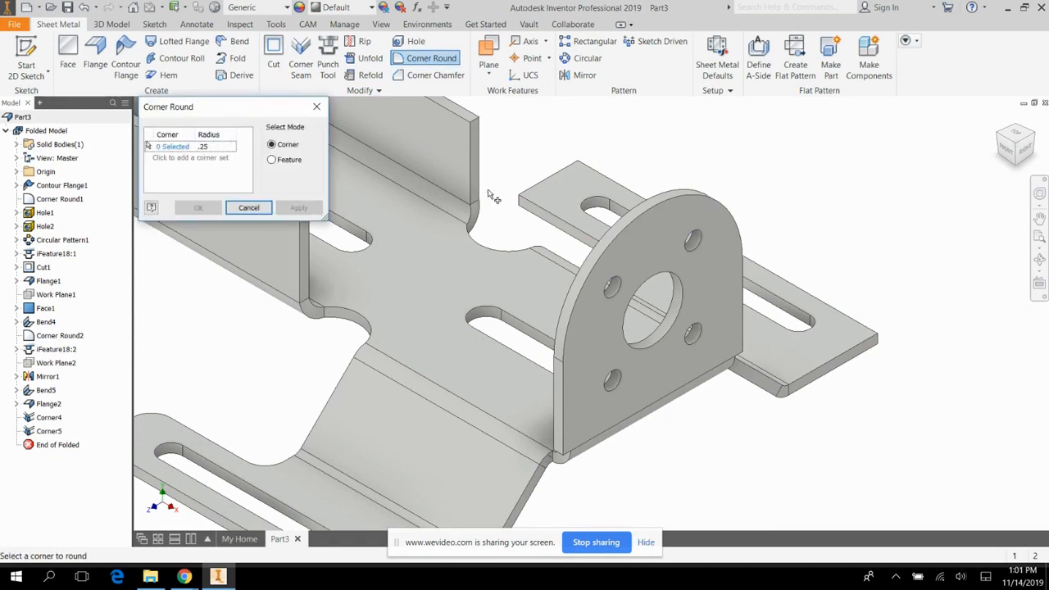
click(521, 203)
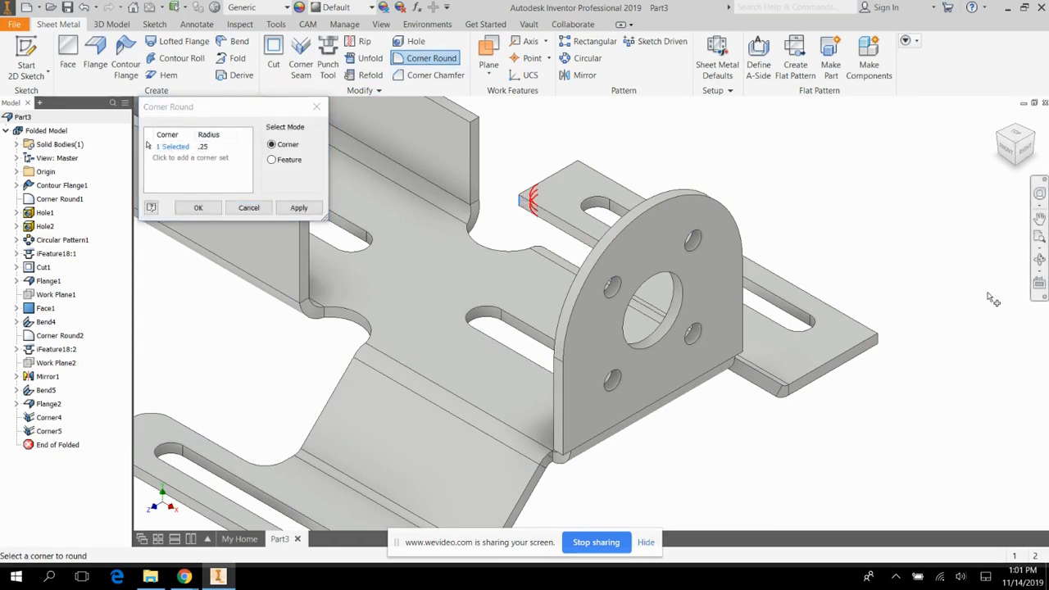
click(1040, 260)
drag(697, 345, 776, 382)
key(Escape)
click(367, 279)
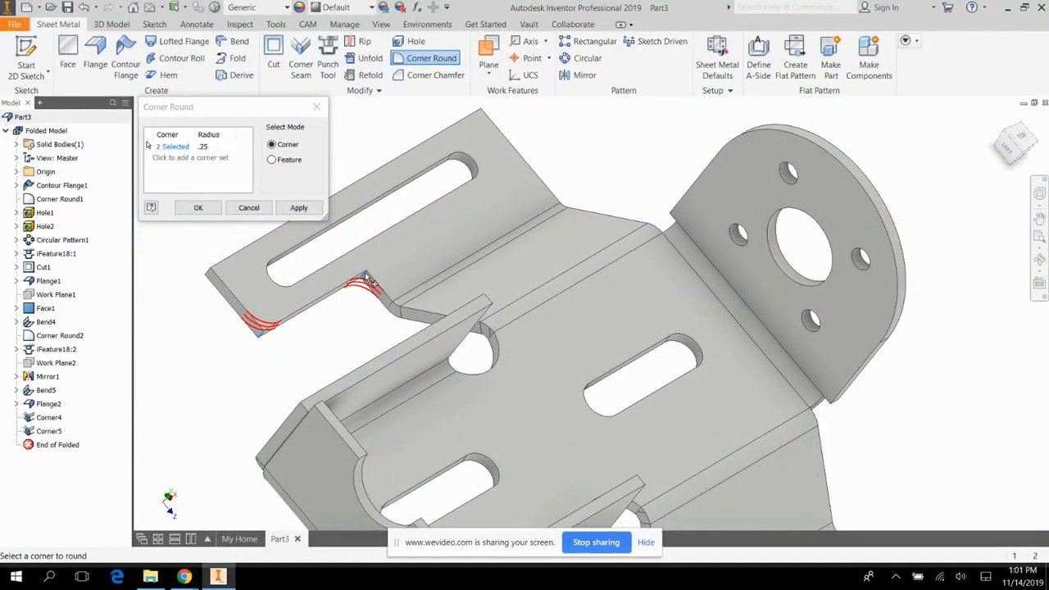
click(210, 279)
Add the mirrored foot plate's remaining outer corner, apply the 0.25 in rounds, and finish the Corner Round command.
click(1040, 259)
drag(656, 271, 541, 318)
key(Escape)
click(731, 485)
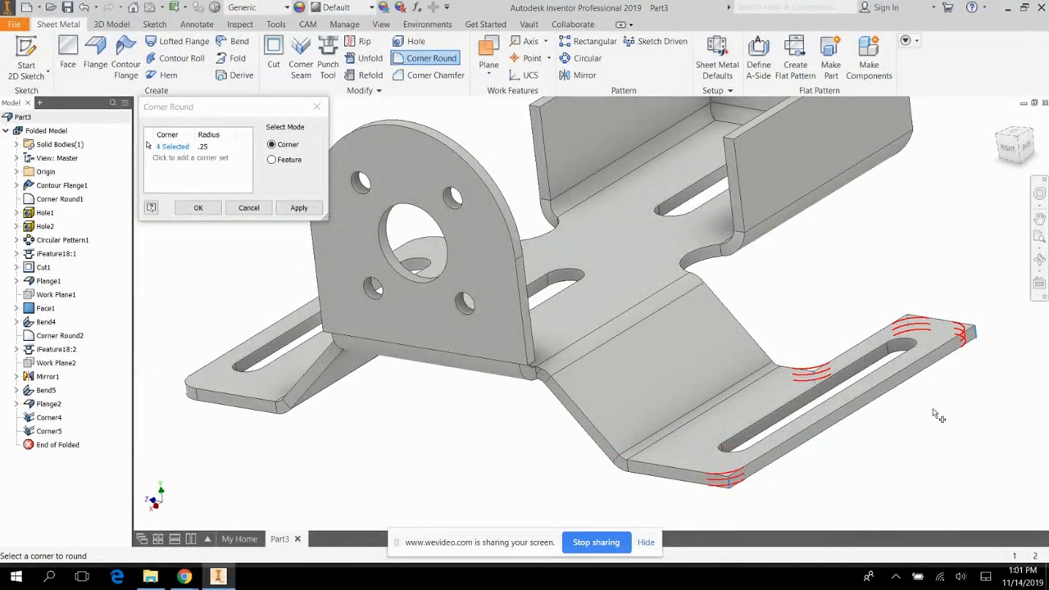
click(299, 210)
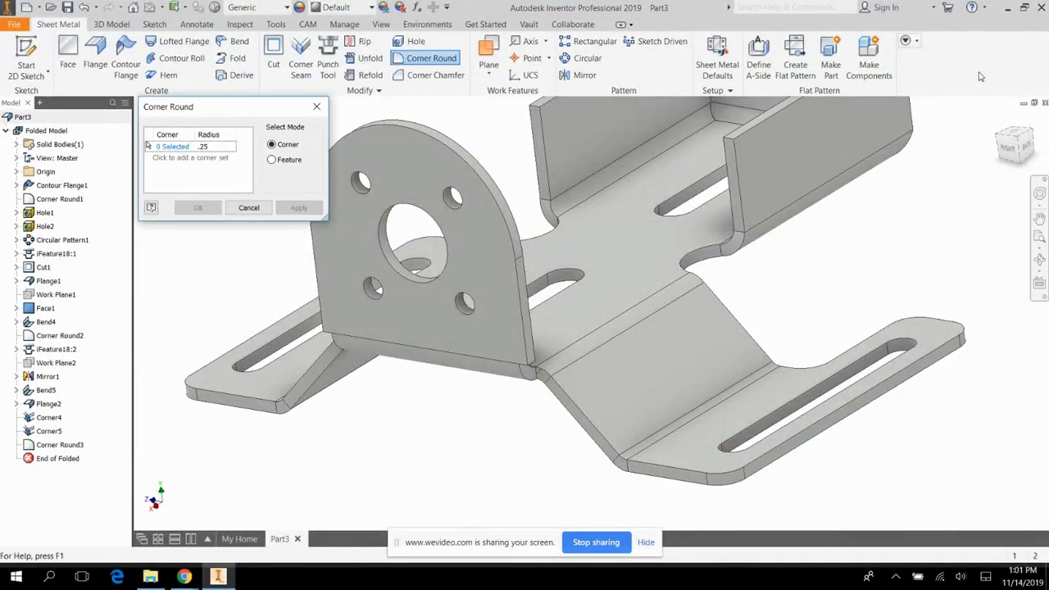
click(1000, 119)
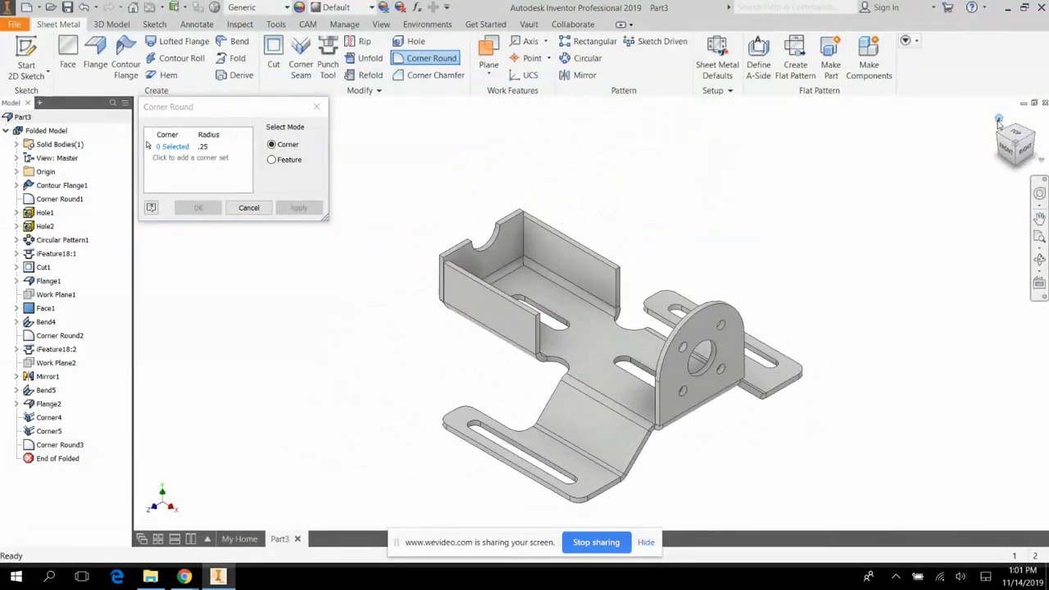
click(1040, 259)
drag(979, 279, 910, 199)
click(1002, 122)
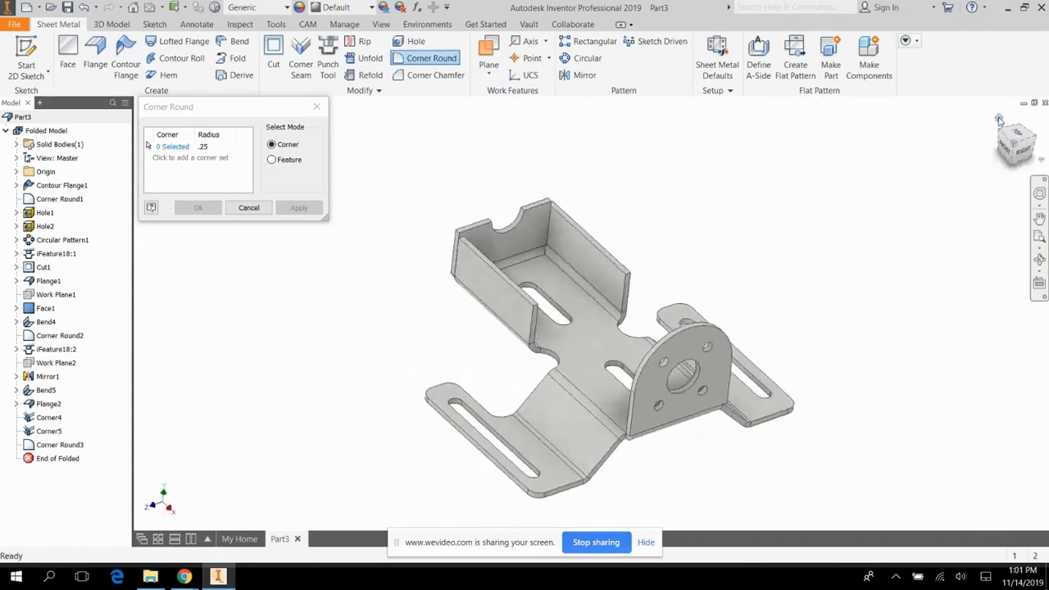
key(Escape)
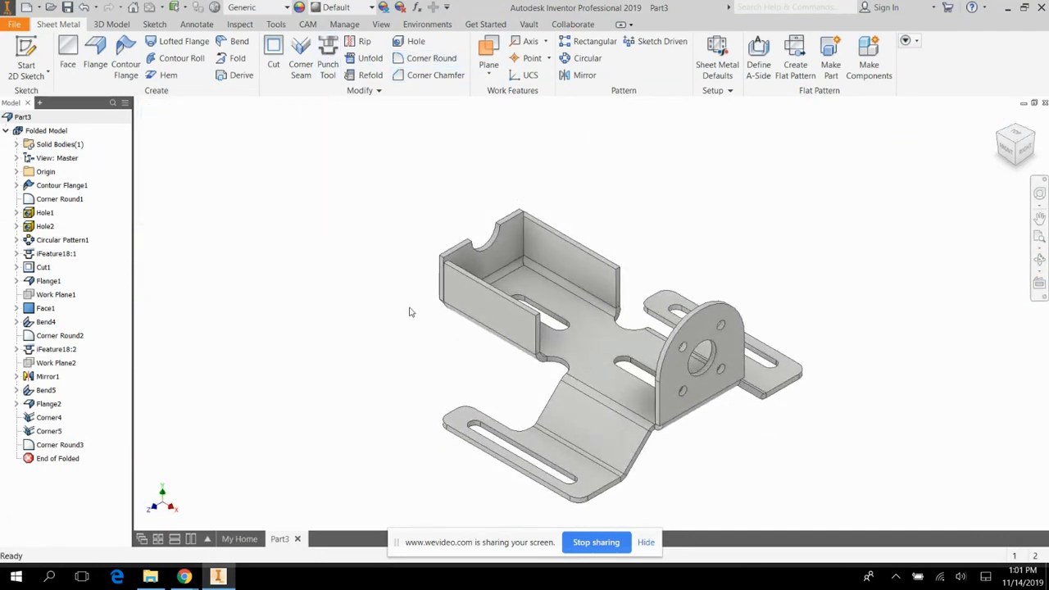